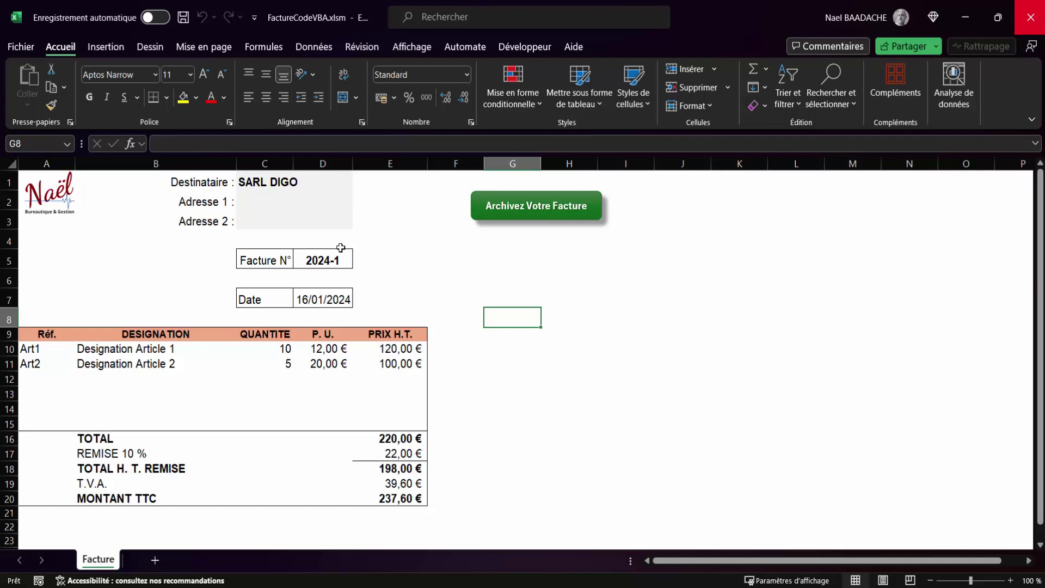
# - Run the archive macro on invoice 2024-1 and enter 2024 as the archive folder name
pyautogui.click(324, 264)
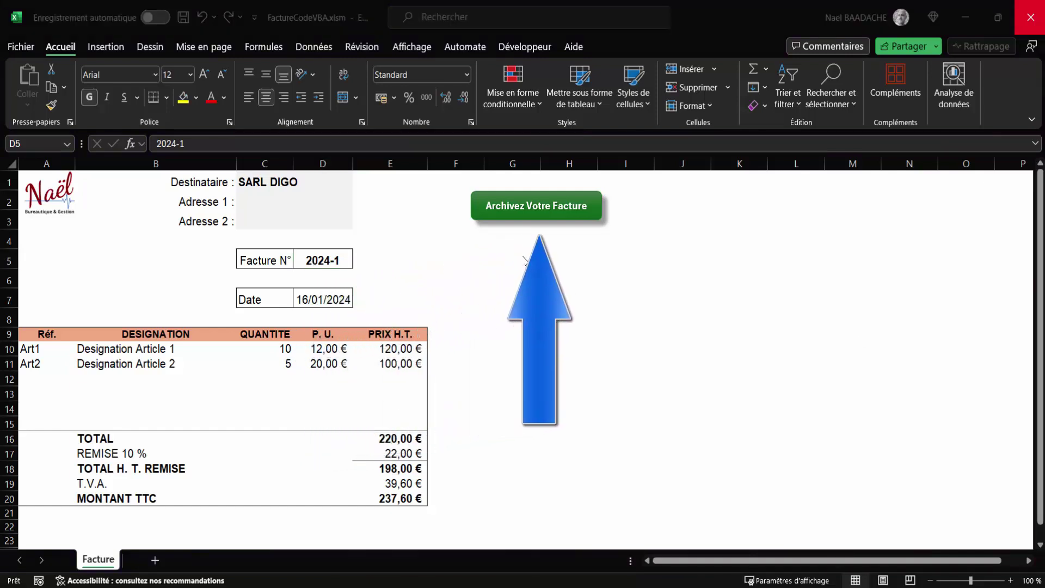
pyautogui.click(523, 212)
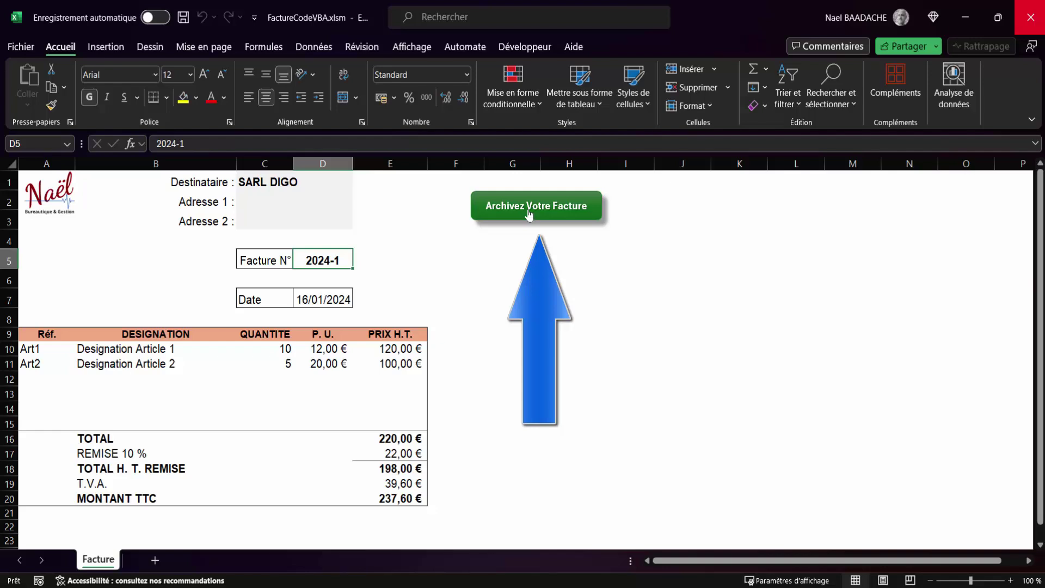
pyautogui.click(528, 214)
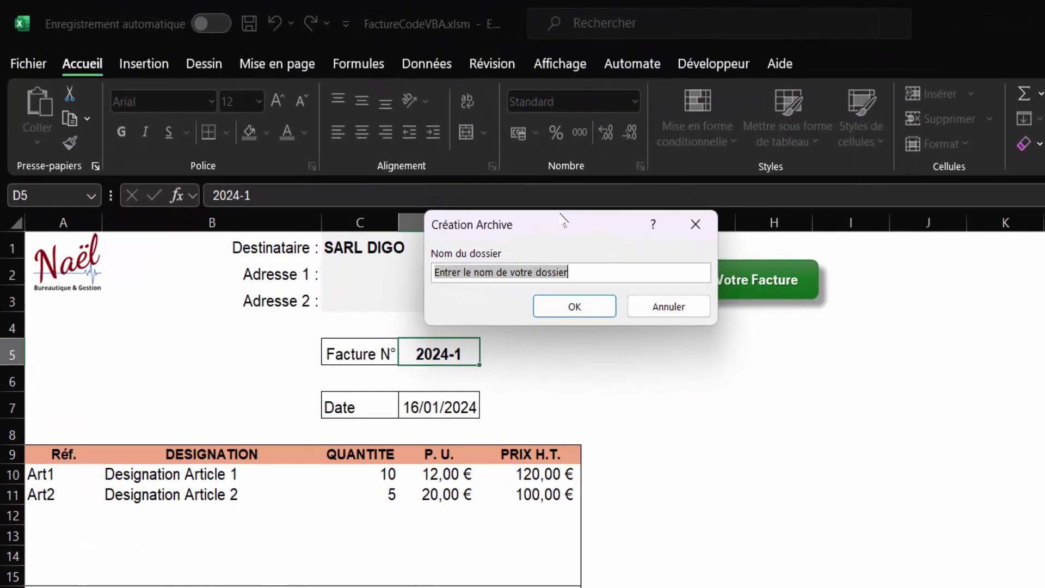
pyautogui.moveTo(582, 256); pyautogui.dragTo(508, 269)
pyautogui.click(538, 323)
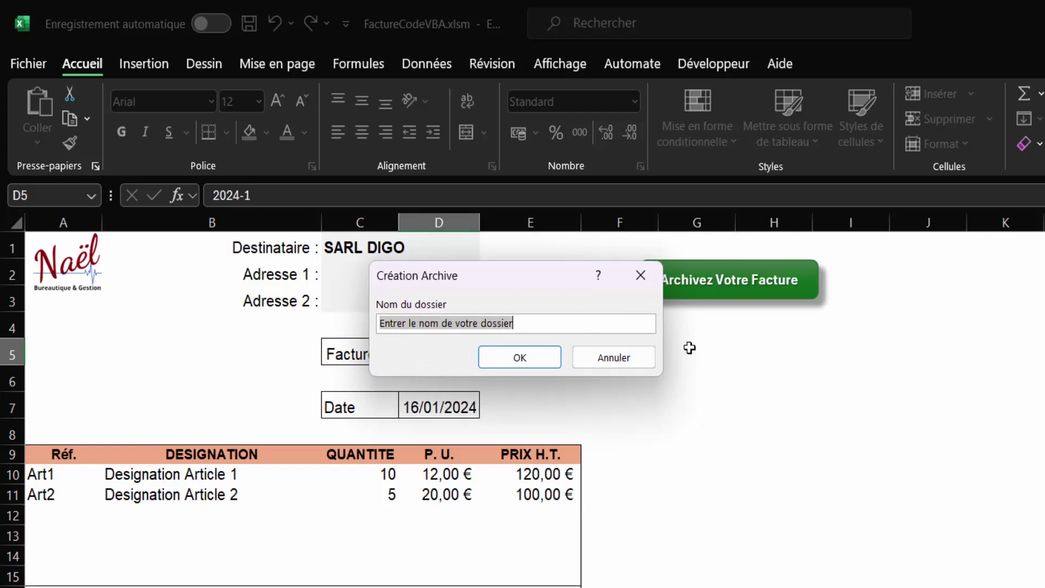
pyautogui.write('20')
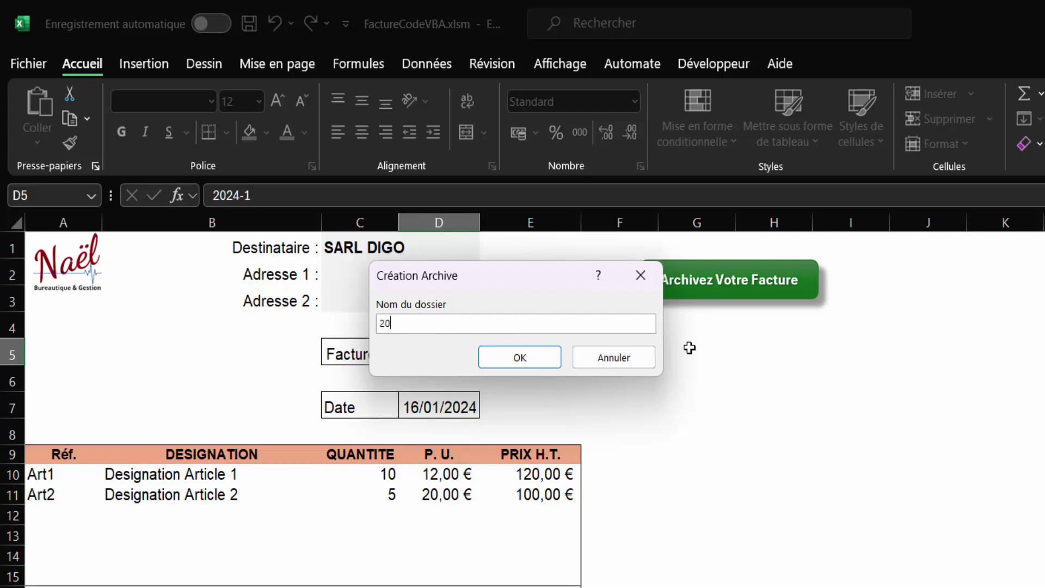
pyautogui.write('24')
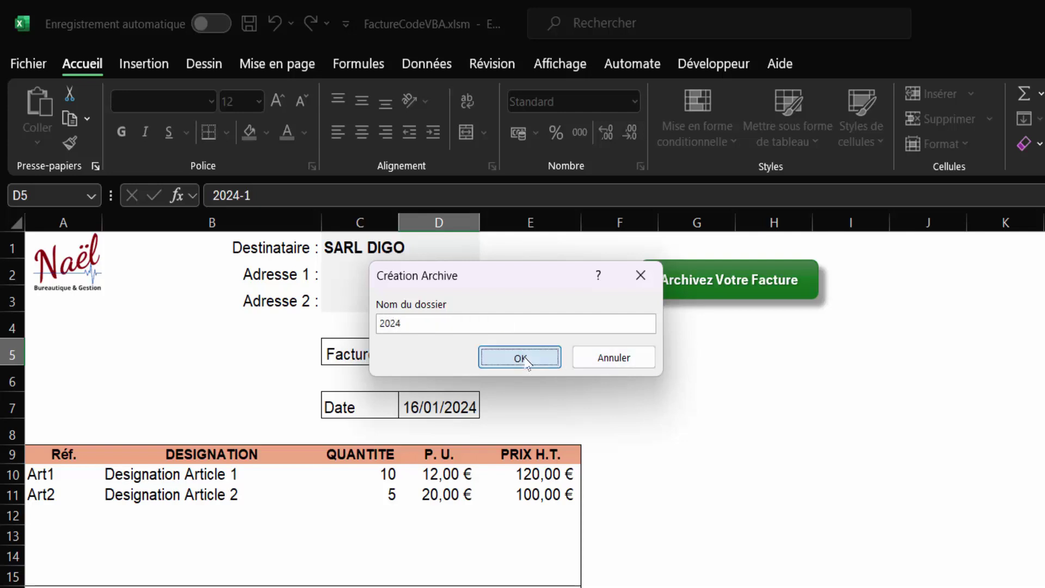
pyautogui.click(524, 358)
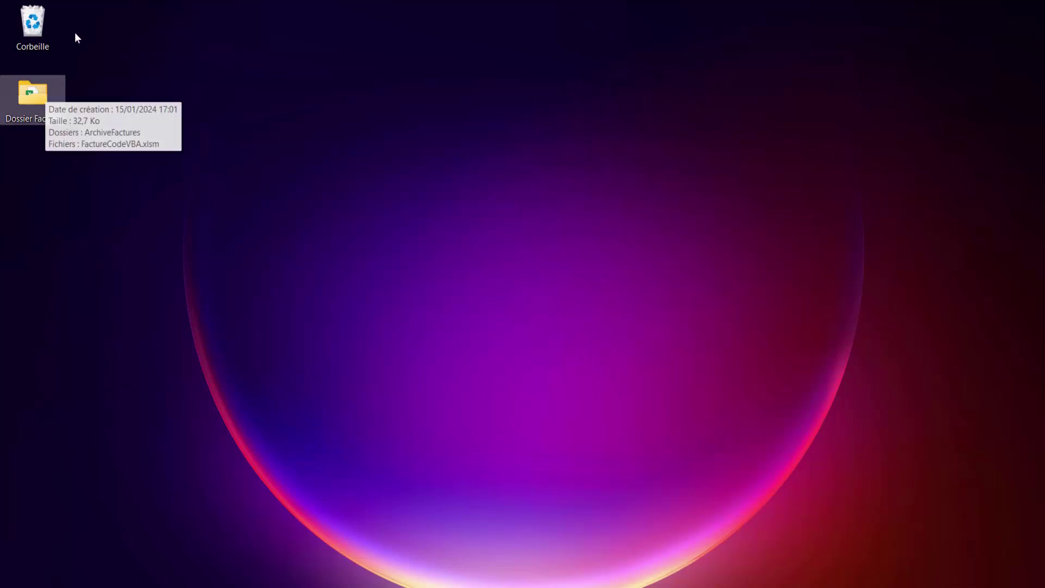
# - Browse Dossier Facture > ArchiveFactures > 2024 and open the archived 2024-1.pdf
pyautogui.doubleClick(33, 94)
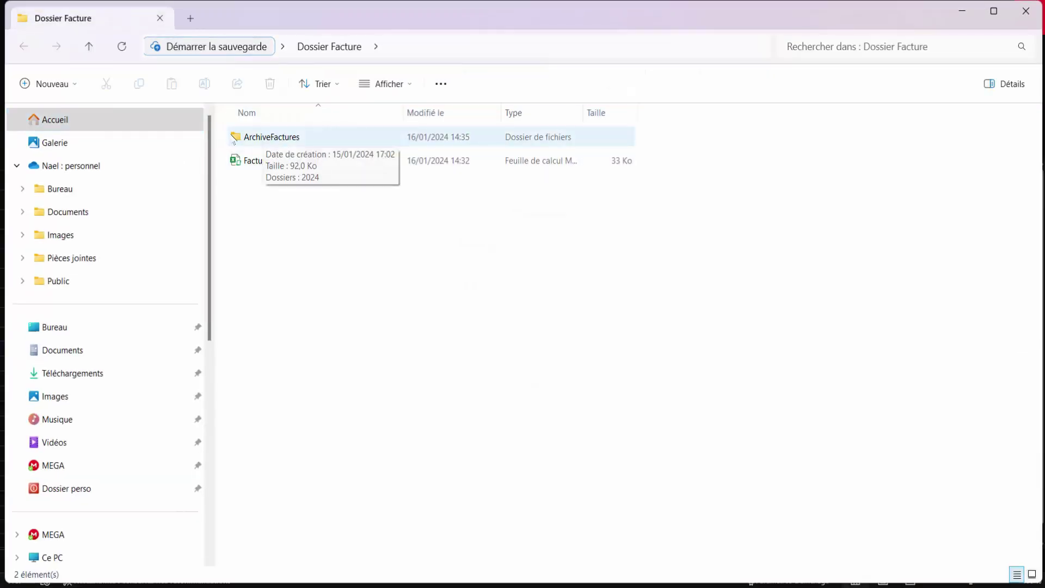
pyautogui.moveTo(271, 137)
pyautogui.doubleClick(280, 138)
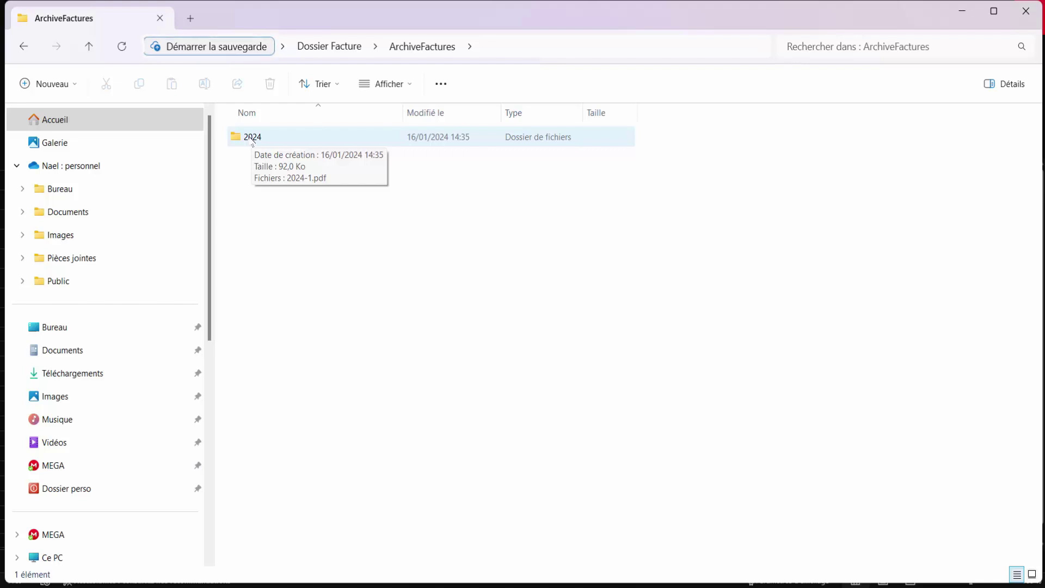
pyautogui.doubleClick(252, 139)
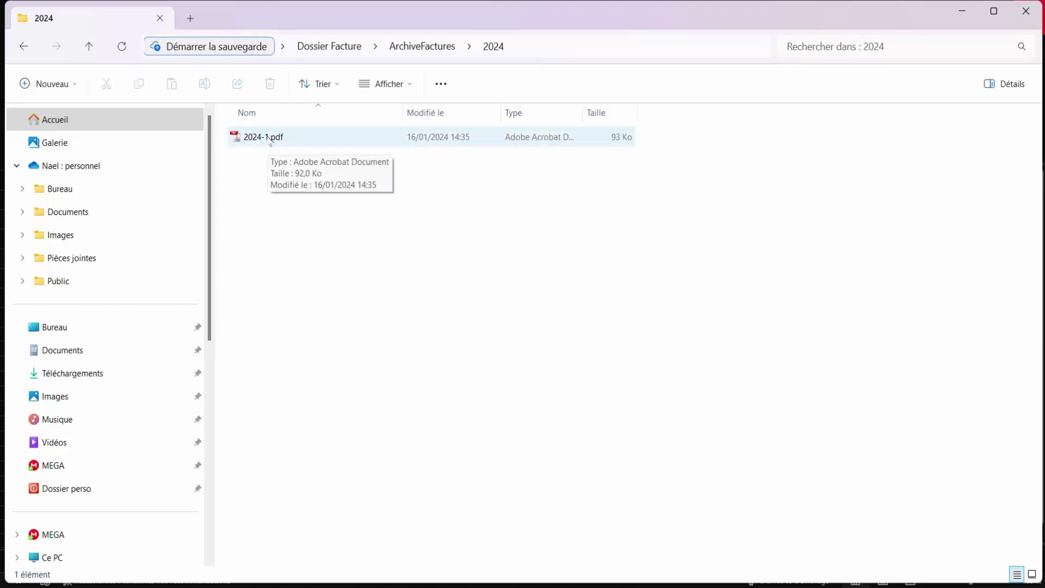
pyautogui.click(271, 141)
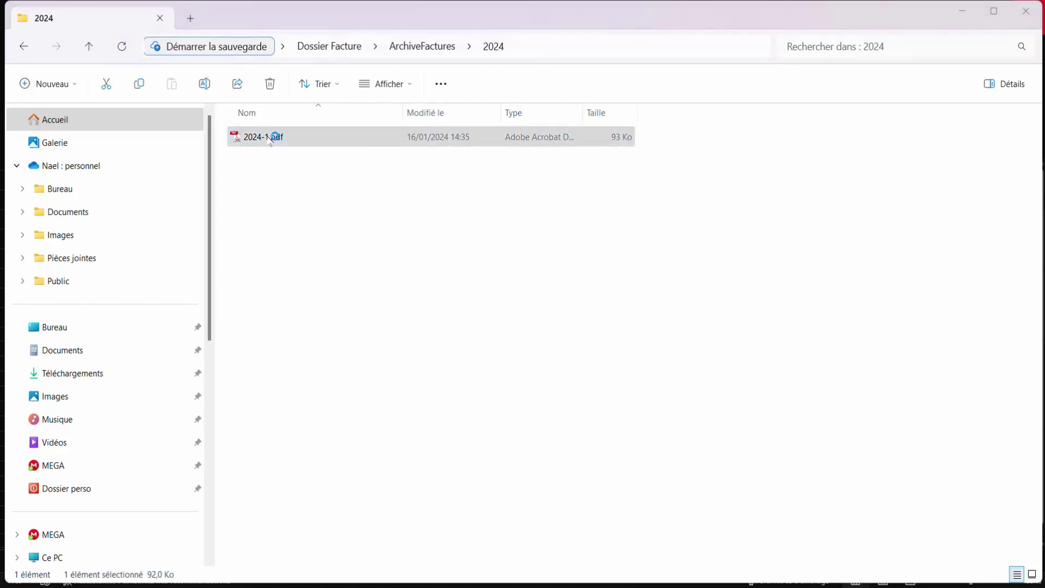
# - Scroll through the 2024-1 PDF, then close the PDF viewer and the archive folder window
pyautogui.scroll(-3, 538, 313)
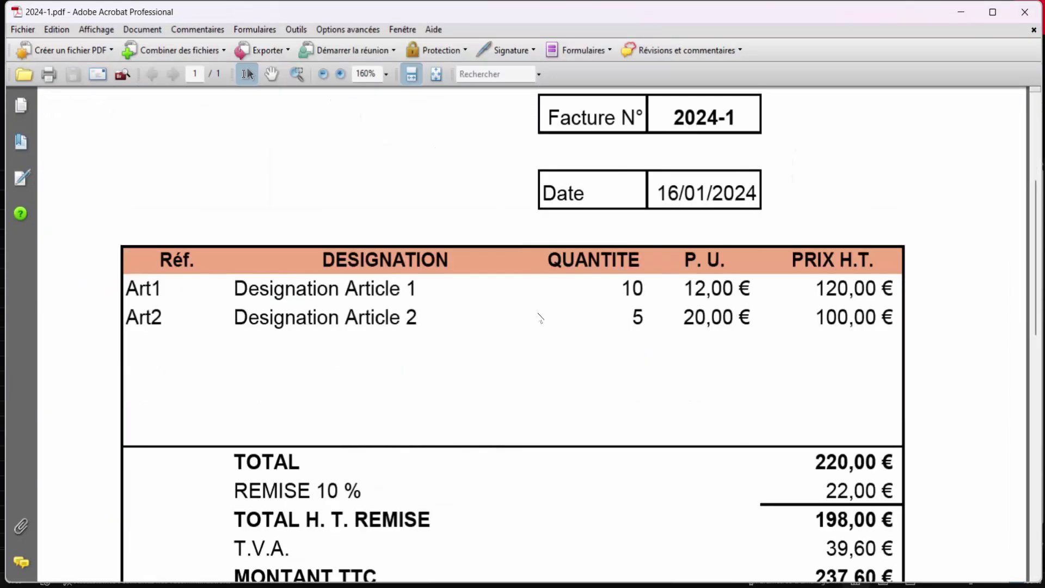
pyautogui.scroll(5, 544, 310)
pyautogui.click(1026, 9)
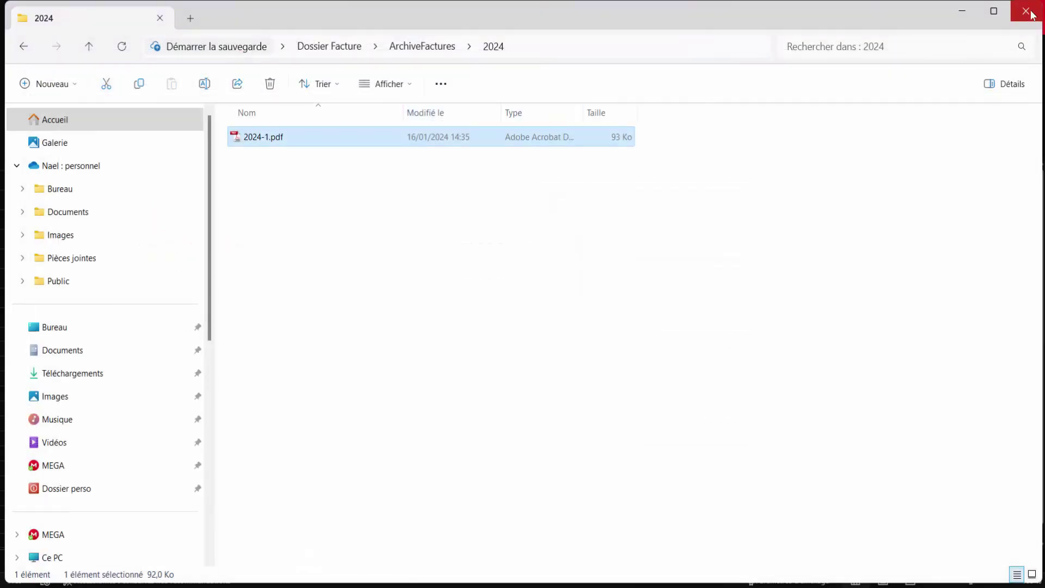
pyautogui.click(1026, 14)
# - Dismiss the archived confirmation and change the invoice number in D5 to 2024-2
pyautogui.click(547, 350)
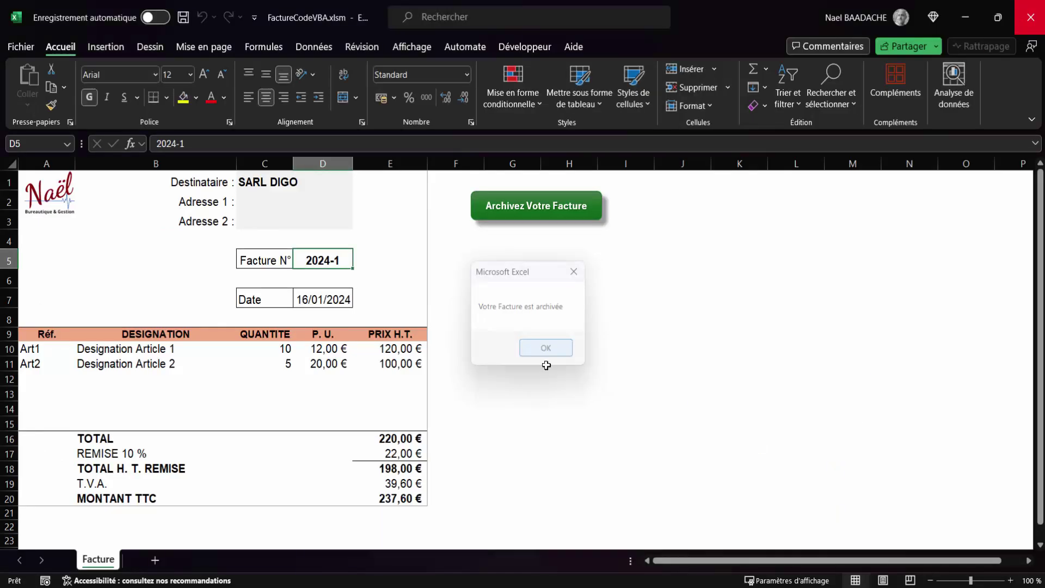
pyautogui.click(193, 143)
pyautogui.press('BackSpace')
pyautogui.write('2')
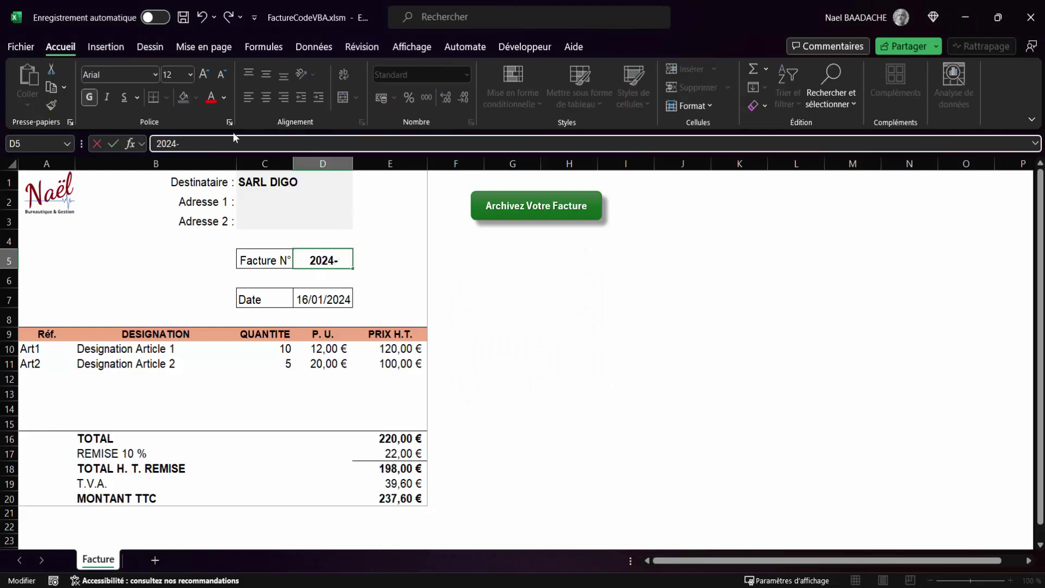
pyautogui.press('Return')
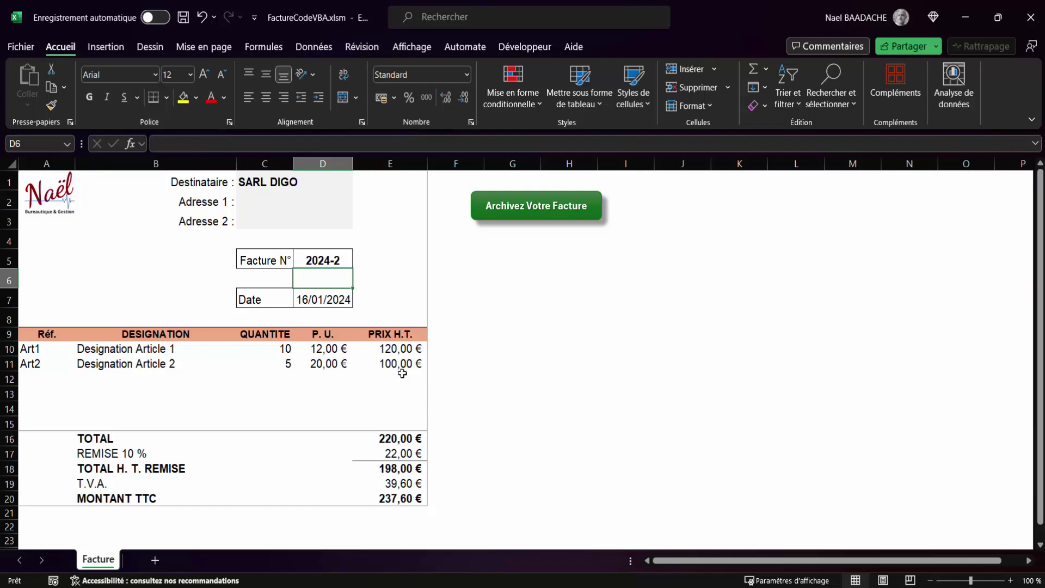
# - Archive invoice 2024-2 into the 2024 folder and show the desktop
pyautogui.click(536, 212)
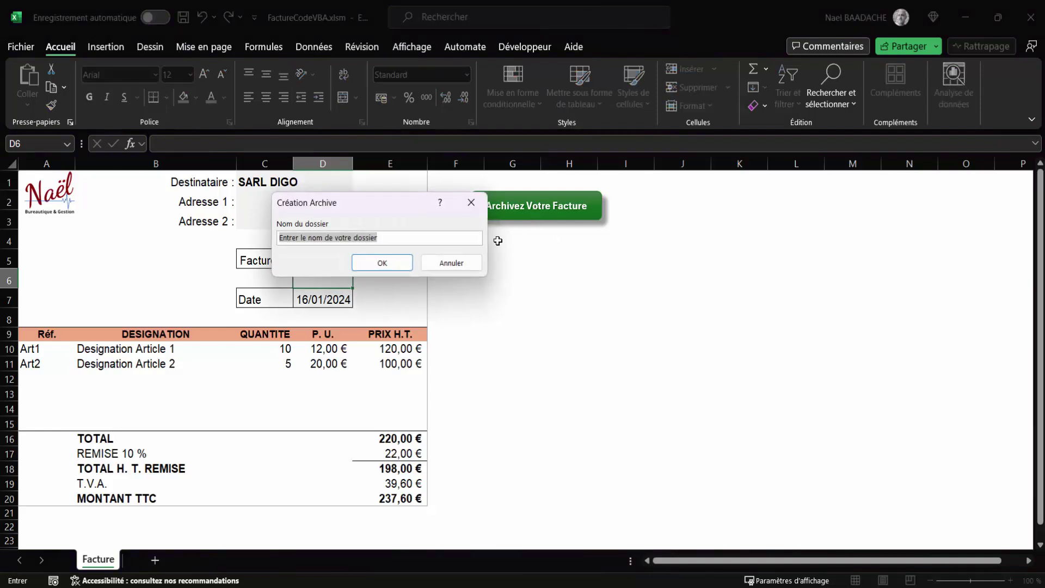
pyautogui.write('2024')
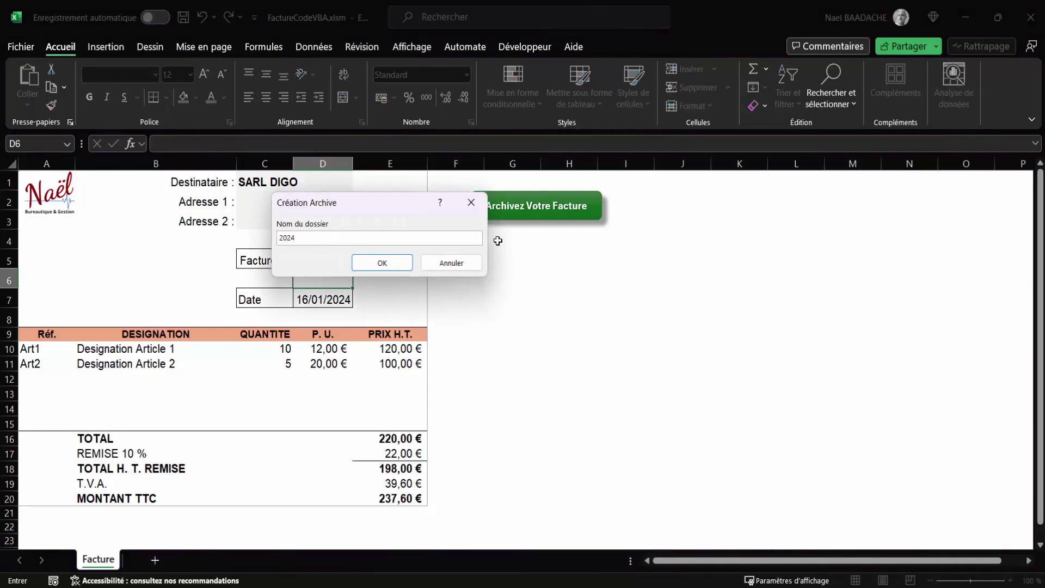
pyautogui.press('Return')
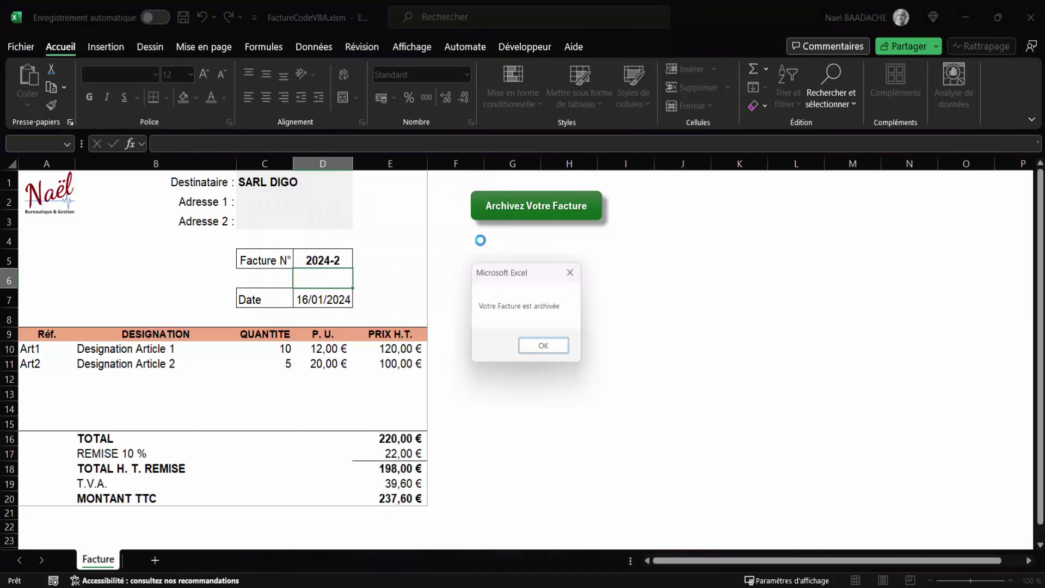
pyautogui.click(533, 353)
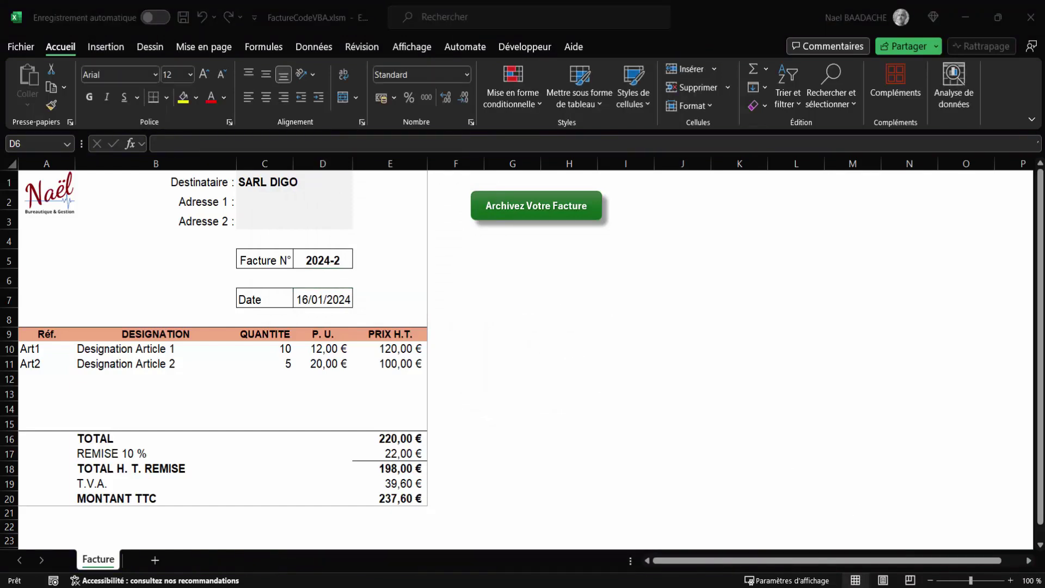
pyautogui.press('super+d')
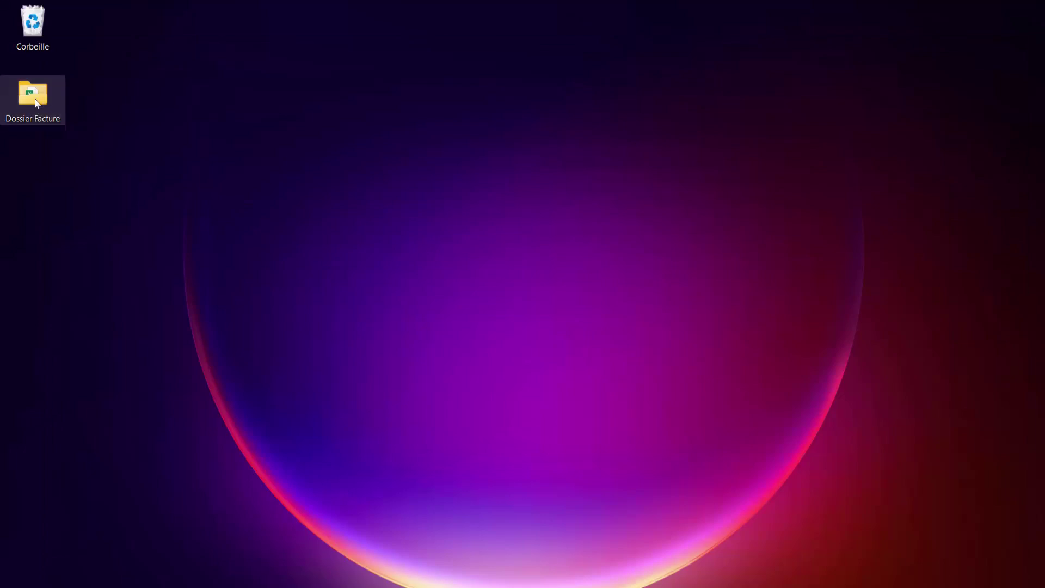
# - Browse Dossier Facture > ArchiveFactures > 2024 to see 2024-1.pdf and 2024-2.pdf listed
pyautogui.doubleClick(36, 103)
pyautogui.doubleClick(275, 136)
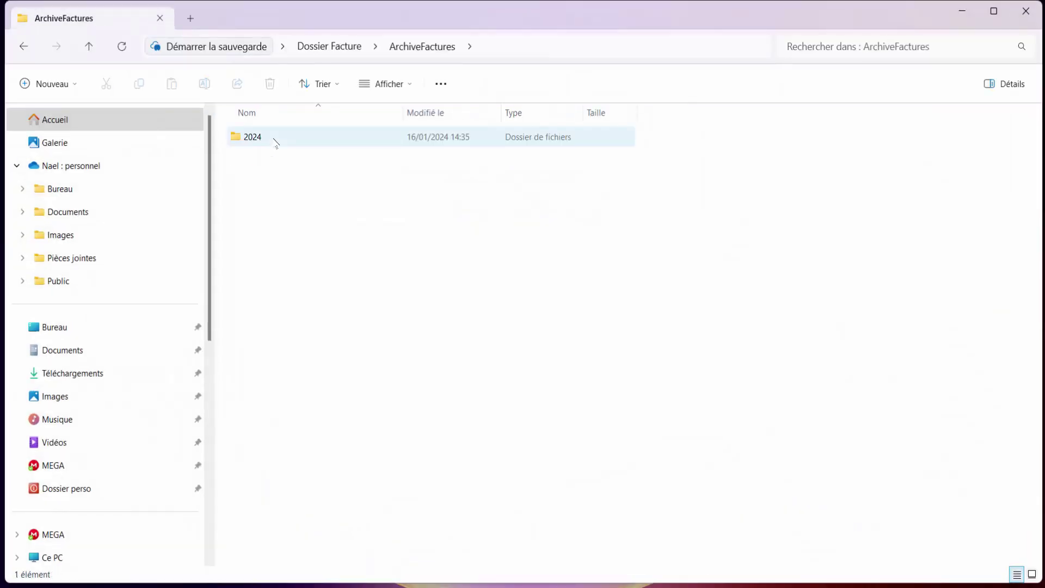
pyautogui.doubleClick(252, 139)
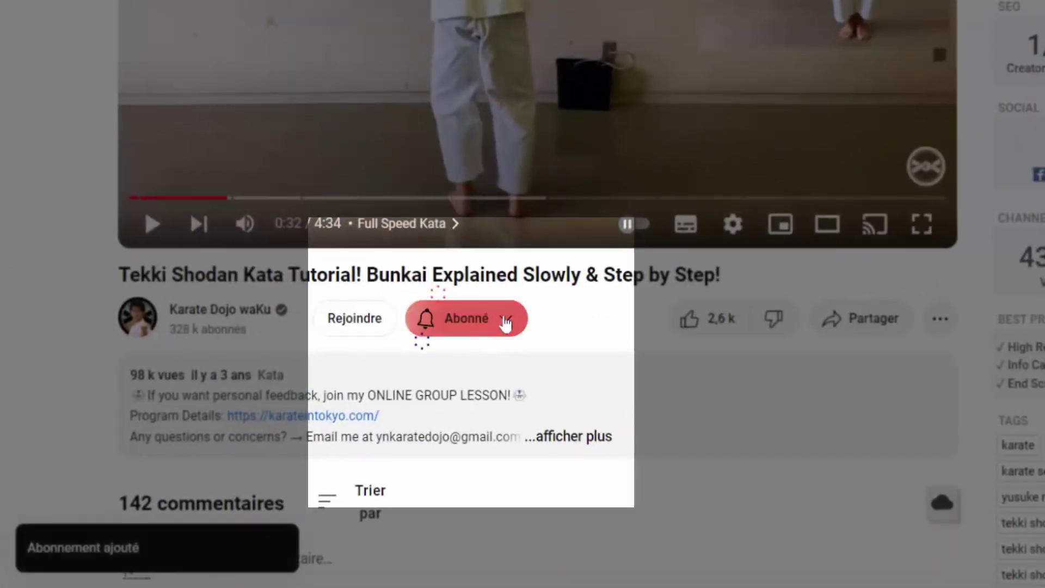
# - Subscribe to the karate tutorial channel with notifications set to 'Toutes'
pyautogui.click(505, 321)
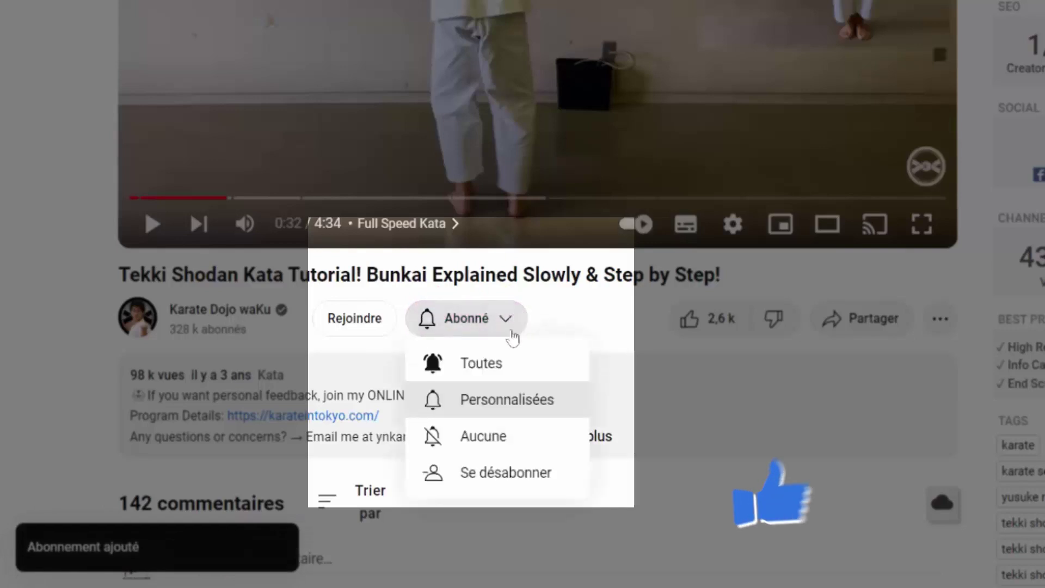
pyautogui.click(481, 366)
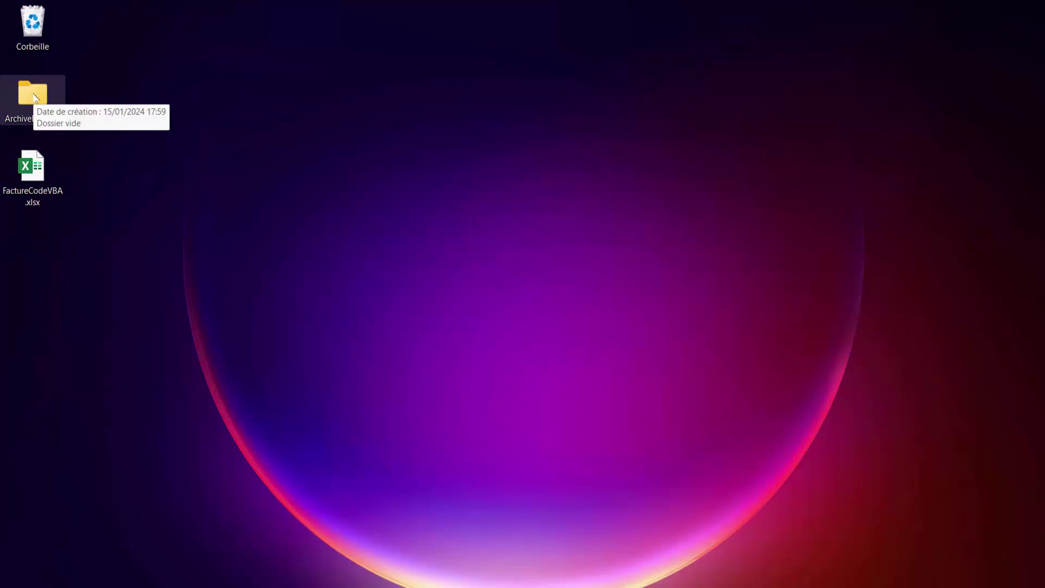
# - Check that the desktop ArchiveFactures folder is empty, close it, and open FactureCodeVBA.xlsx
pyautogui.doubleClick(34, 98)
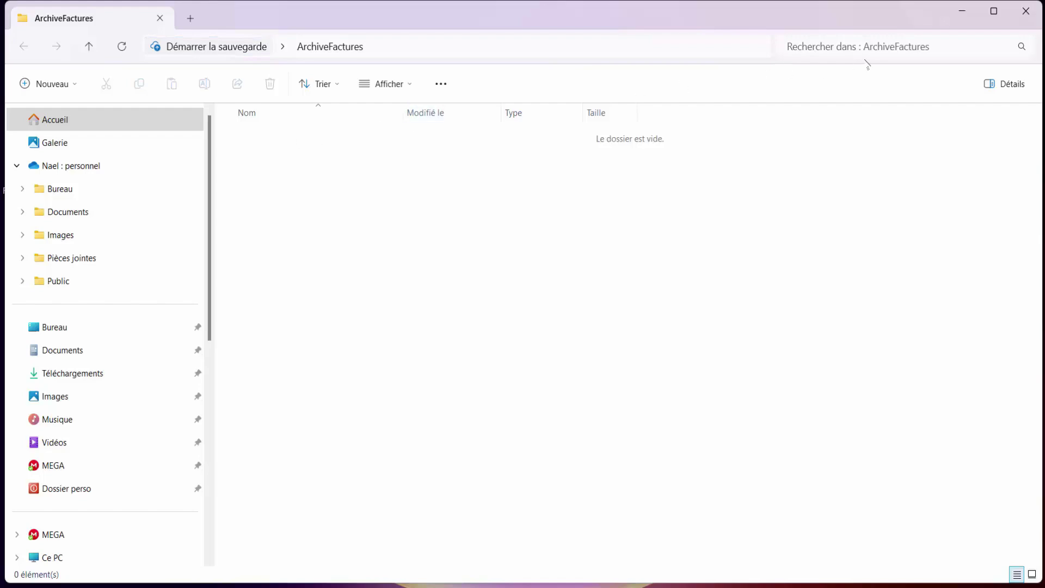
pyautogui.click(1025, 10)
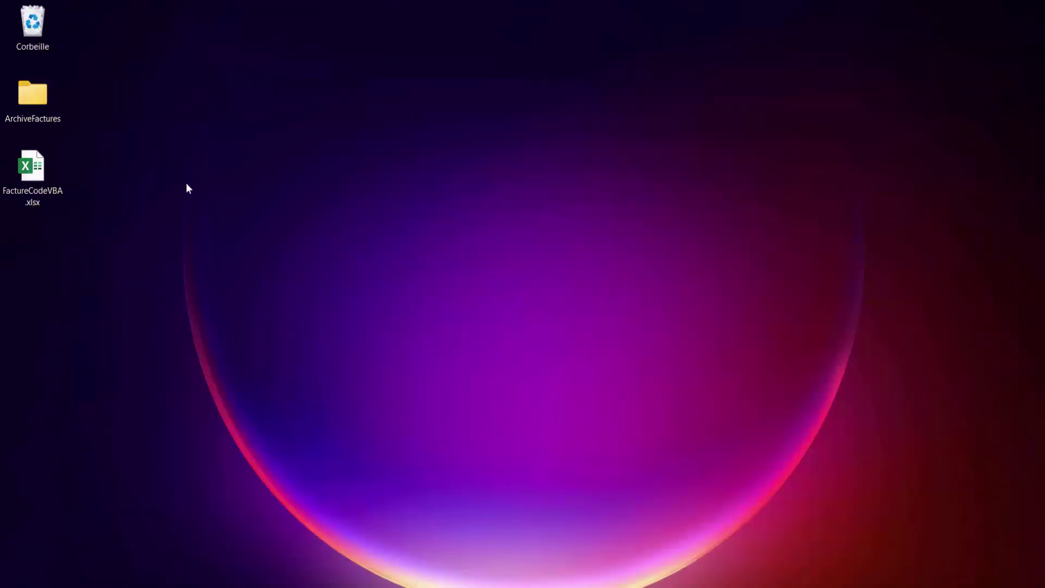
pyautogui.doubleClick(32, 175)
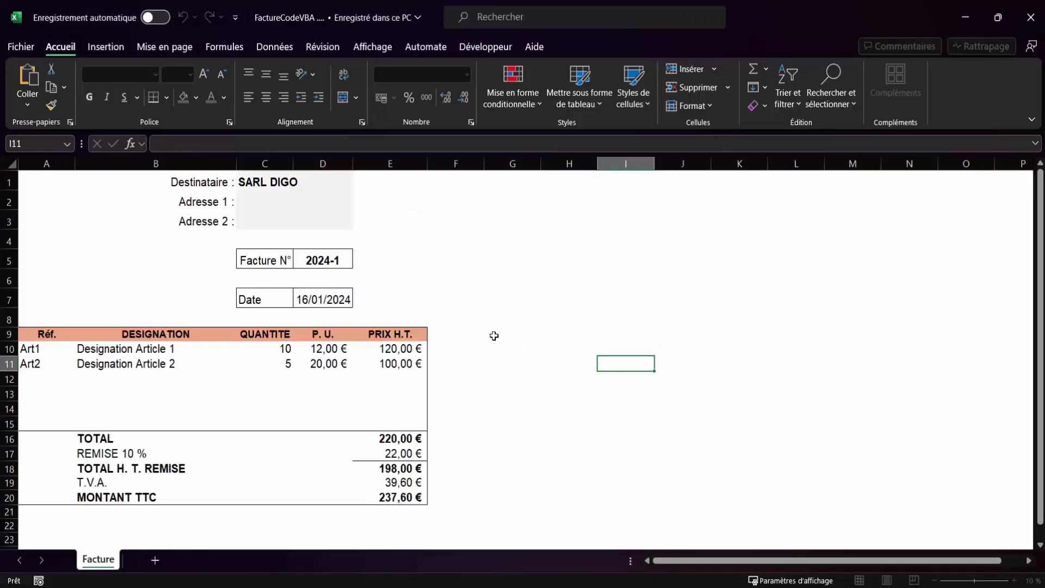
pyautogui.click(443, 277)
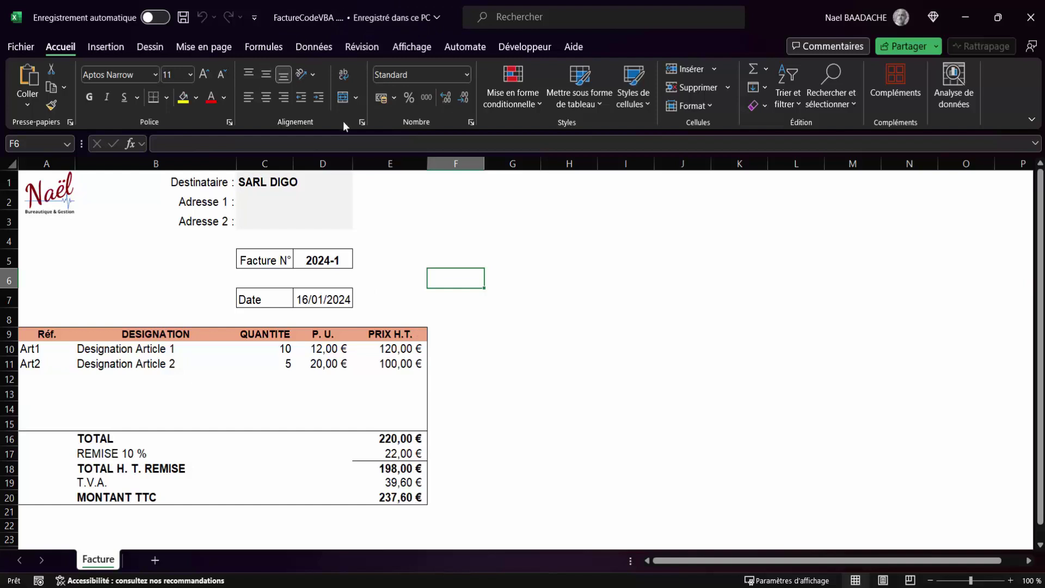
pyautogui.click(508, 240)
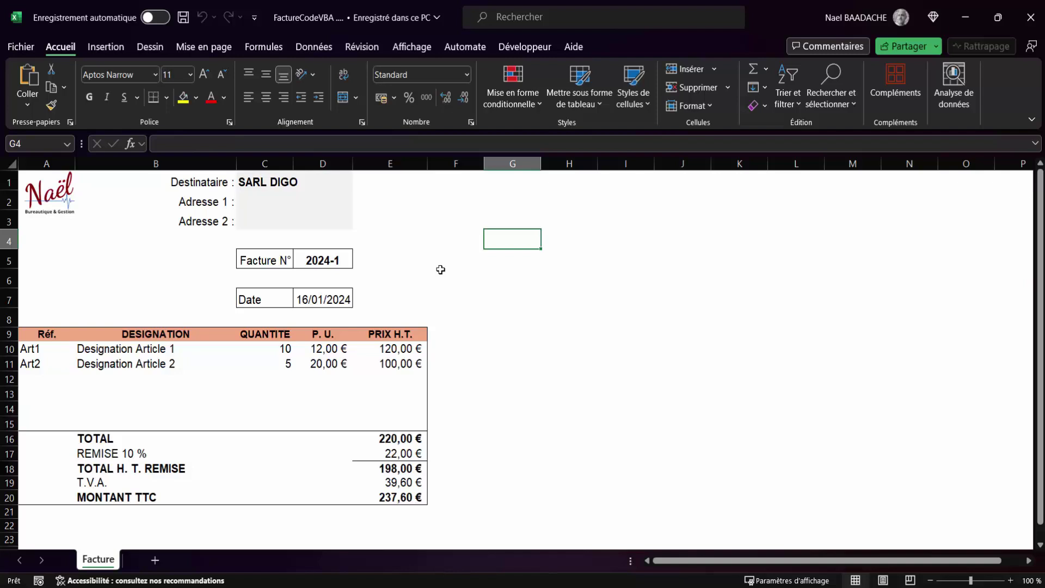
# - Save the workbook as FactureCodeVBA.xlsm in the macro-enabled Excel format
pyautogui.click(24, 48)
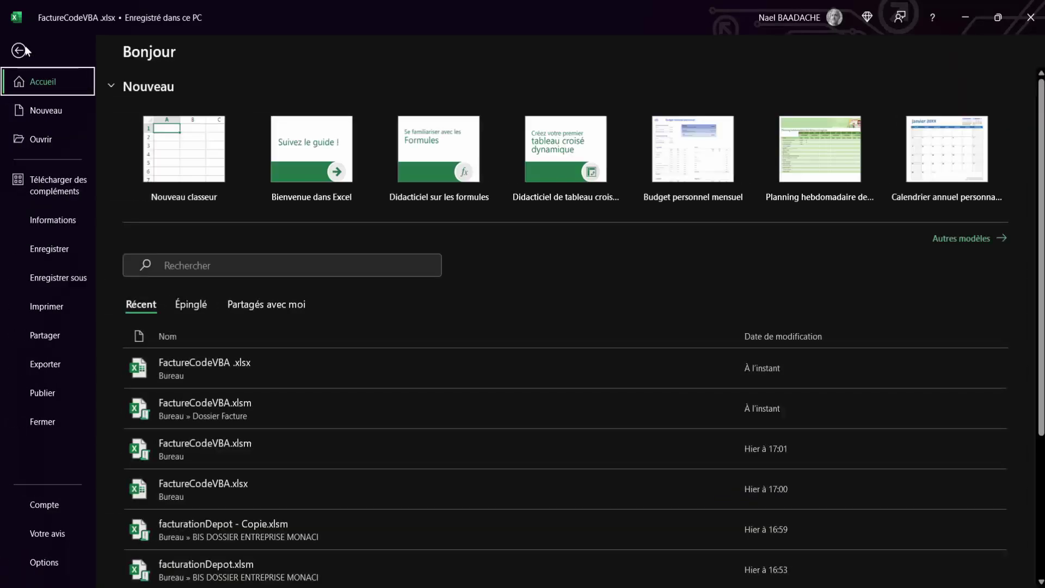
pyautogui.click(68, 275)
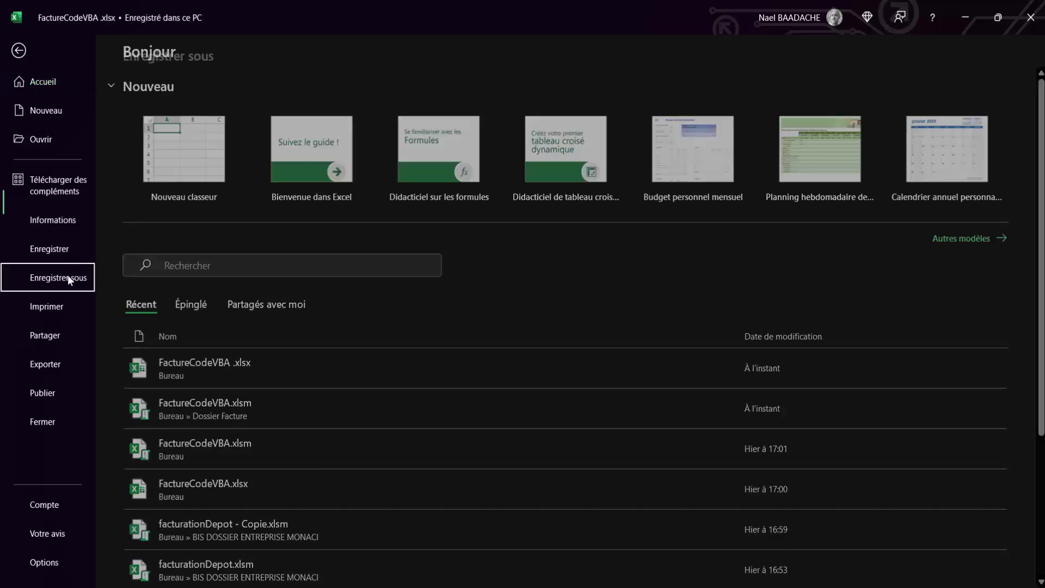
pyautogui.doubleClick(177, 485)
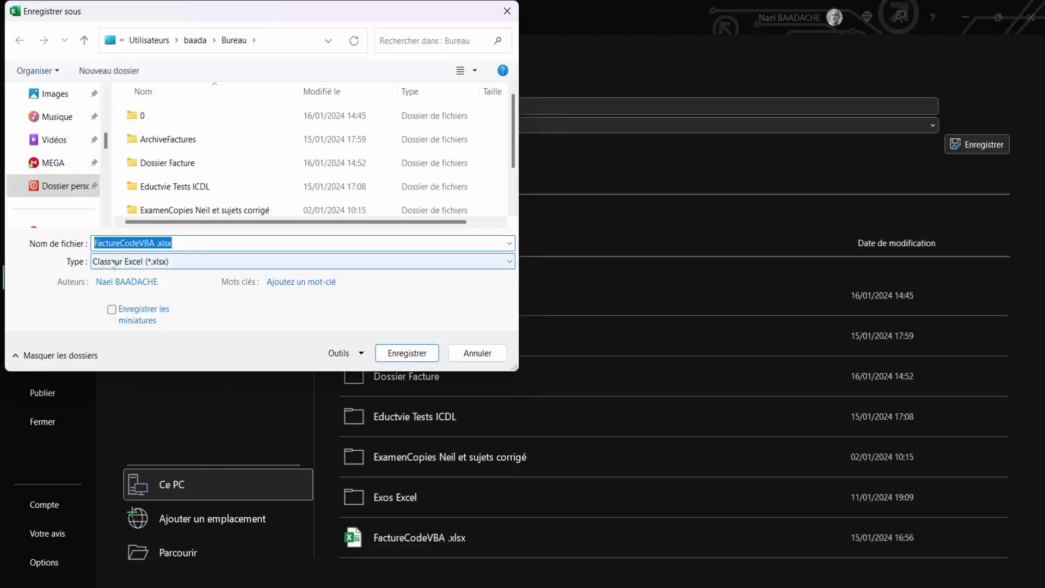
pyautogui.click(128, 262)
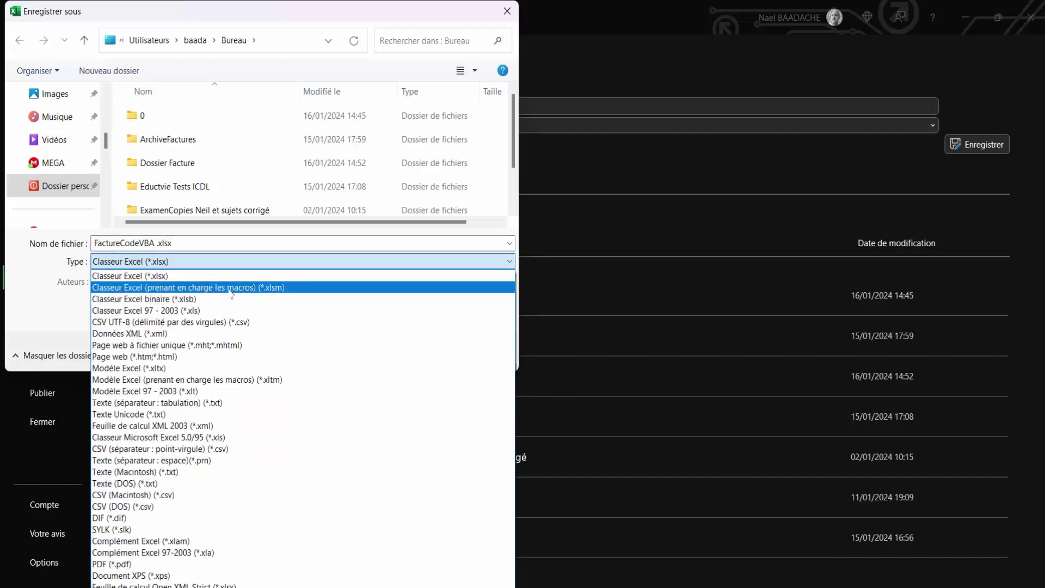
pyautogui.click(283, 288)
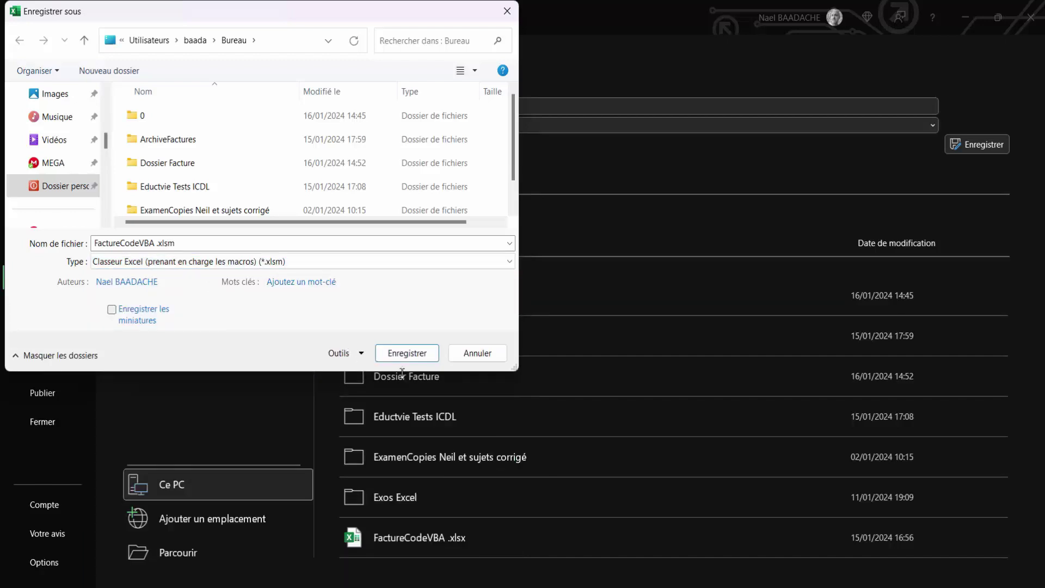
pyautogui.click(411, 355)
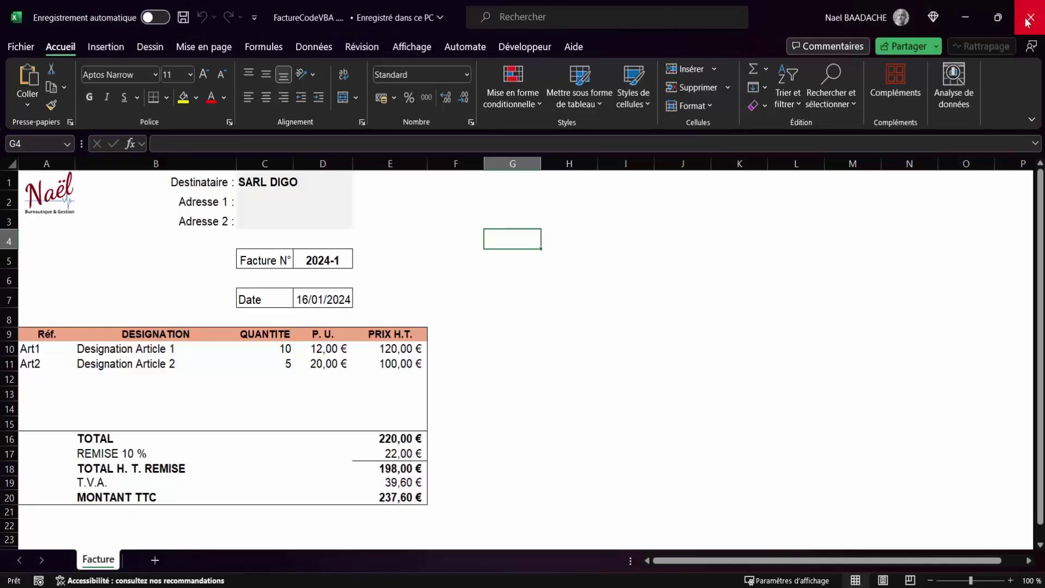
# - Close Excel, delete the old FactureCodeVBA.xlsx, and open FactureCodeVBA.xlsm
pyautogui.click(1029, 19)
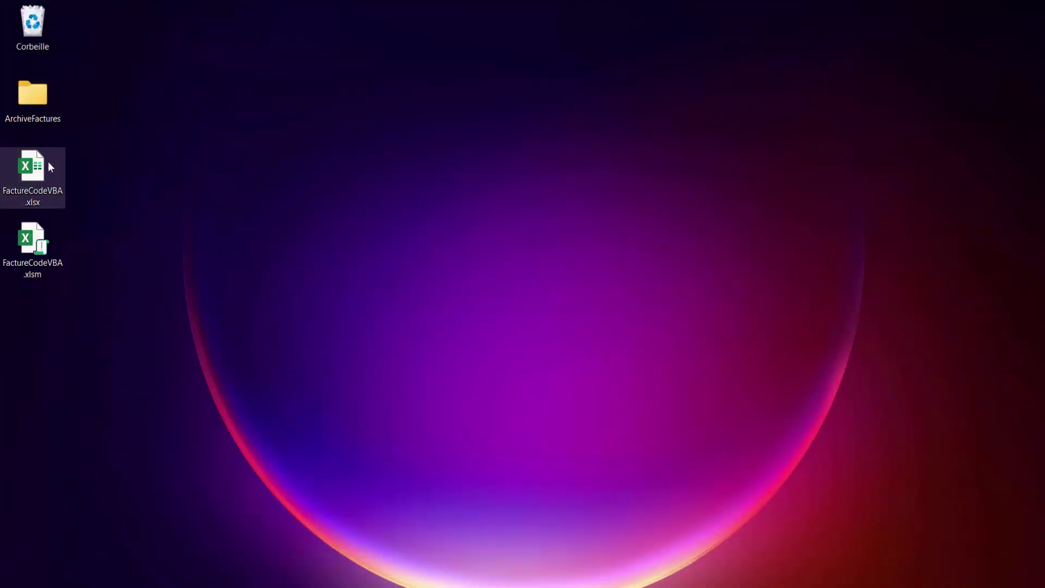
pyautogui.moveTo(33, 172)
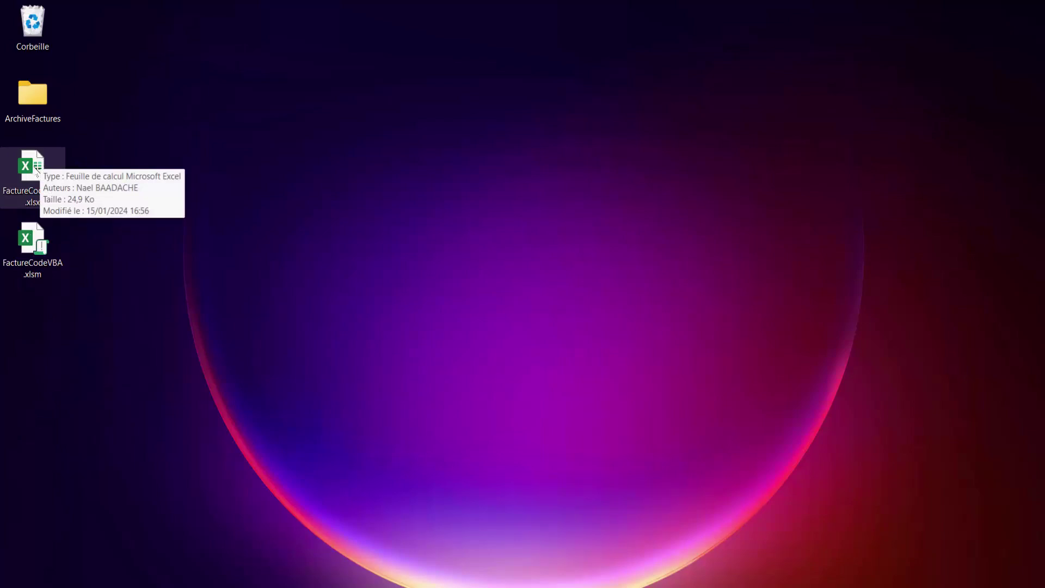
pyautogui.press('Delete')
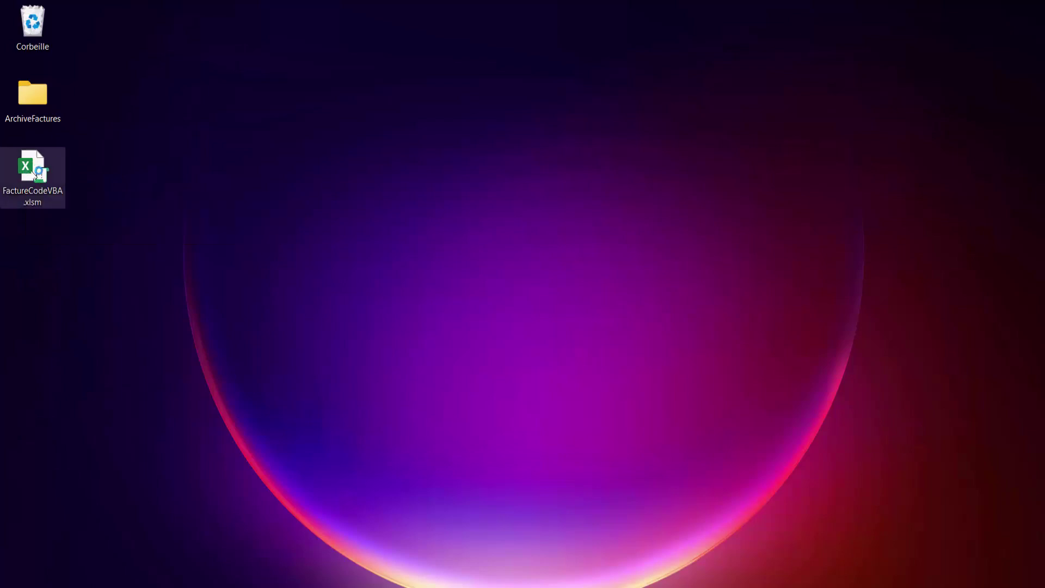
pyautogui.doubleClick(33, 174)
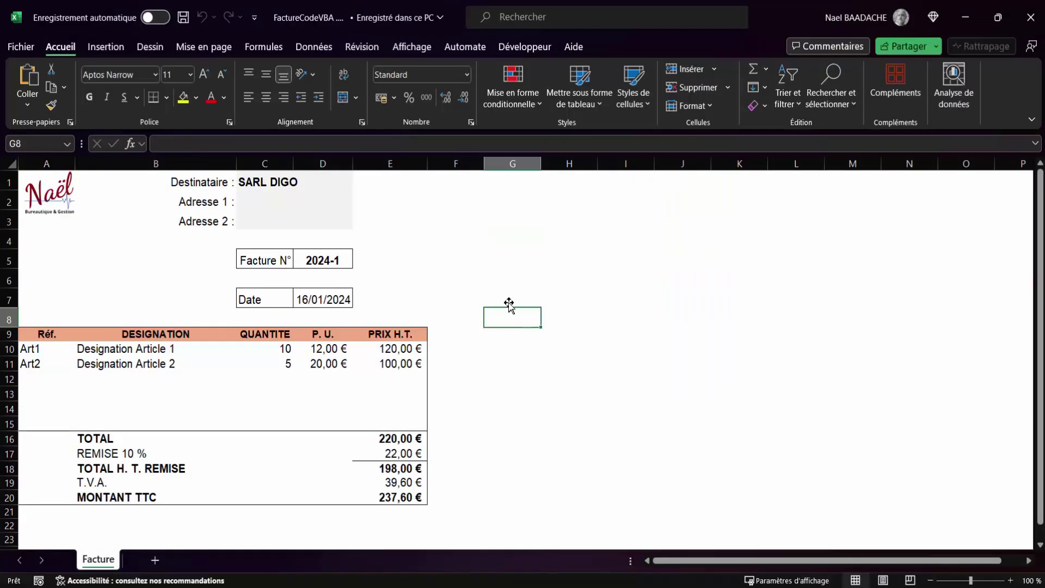
# - Open the Visual Basic editor from Développeur and insert a new code module, Module1
pyautogui.click(490, 274)
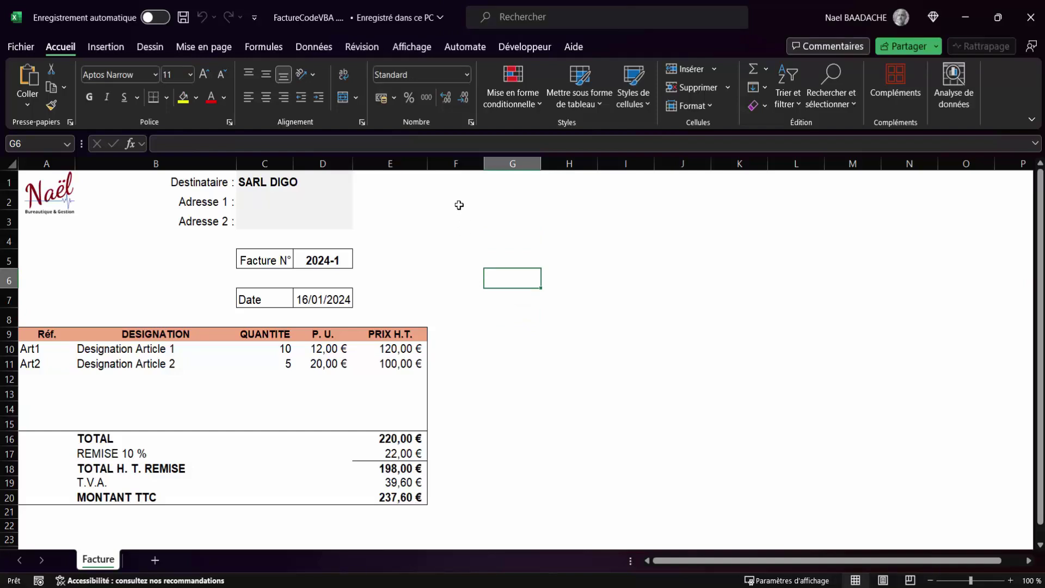
pyautogui.click(535, 49)
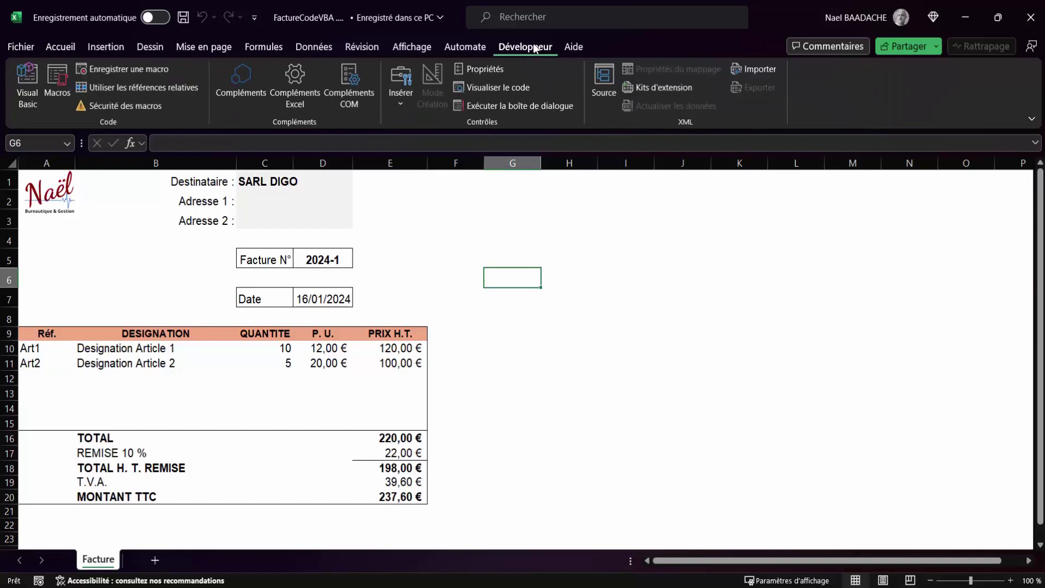
pyautogui.click(26, 75)
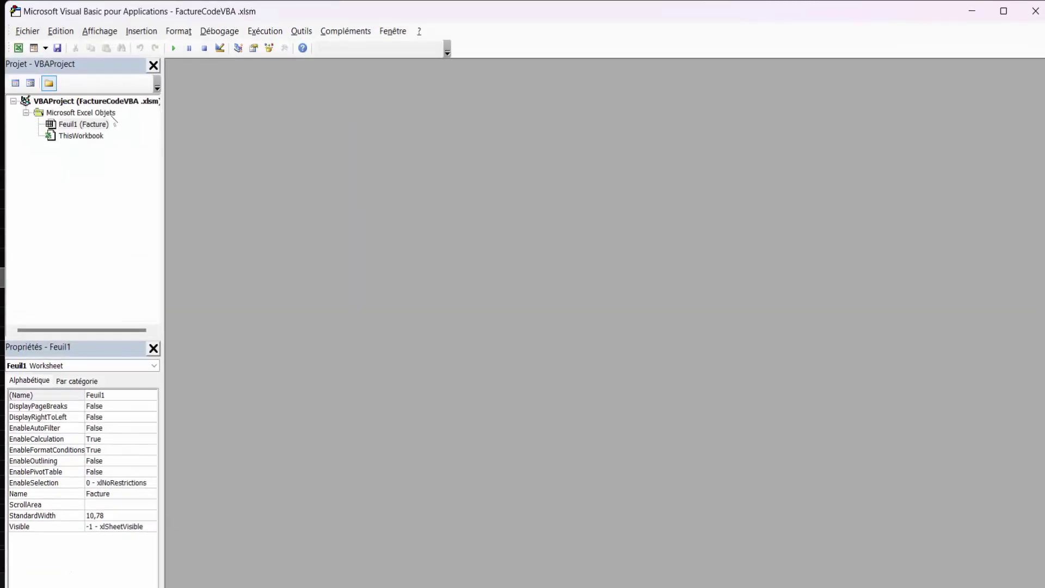
pyautogui.click(148, 35)
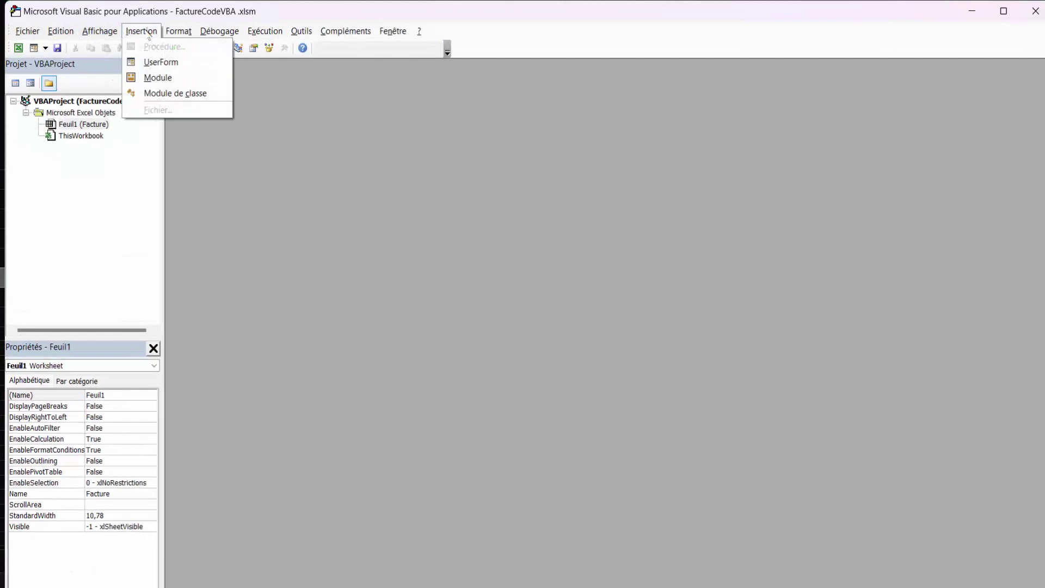
pyautogui.click(157, 77)
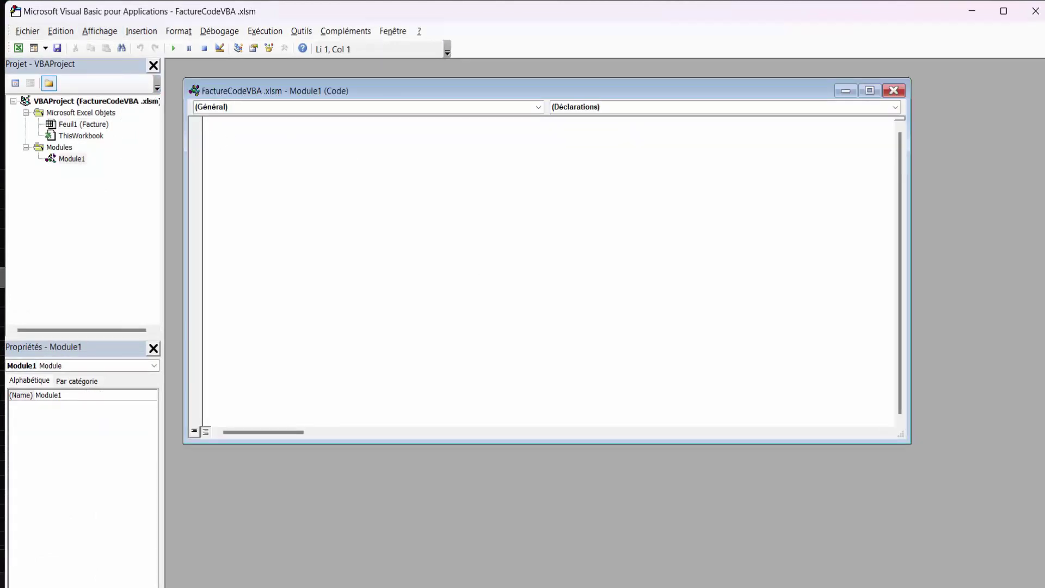
# - In Module1, declare Sub ArchiveEnPdf and start a NomDossier = Appl line inside it
pyautogui.click(232, 129)
pyautogui.write('Sub ')
pyautogui.write('Arc')
pyautogui.write('hive')
pyautogui.write('EnPd')
pyautogui.write('f')
pyautogui.press('Return')
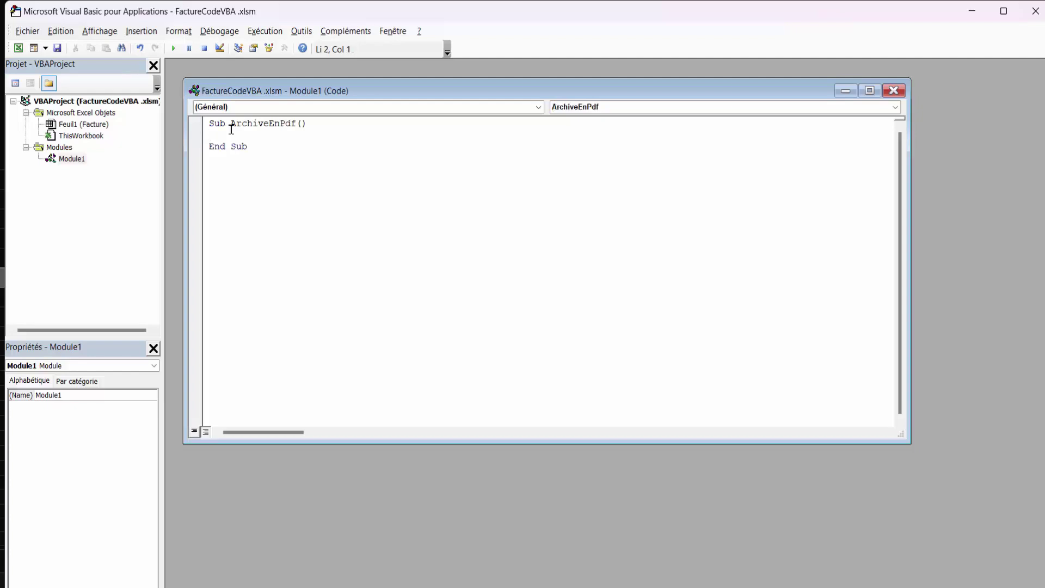
pyautogui.press('Return')
pyautogui.press('Return')
pyautogui.press('Return')
pyautogui.press('Up')
pyautogui.press('Up')
pyautogui.press('Up')
pyautogui.press('Down')
pyautogui.write('N')
pyautogui.write('omDossier')
pyautogui.write(' = A')
pyautogui.write('ppi')
# - Complete the line to NomDossier = Application.InputBox, correcting typos in Application
pyautogui.press('BackSpace')
pyautogui.write('l')
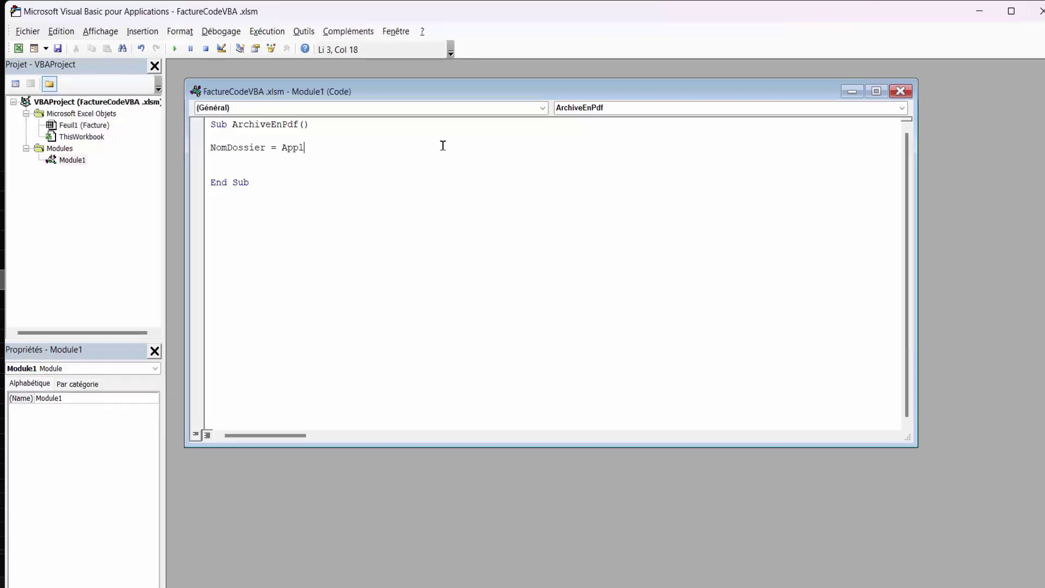
pyautogui.write('icat')
pyautogui.press('BackSpace')
pyautogui.press('BackSpace')
pyautogui.press('BackSpace')
pyautogui.press('BackSpace')
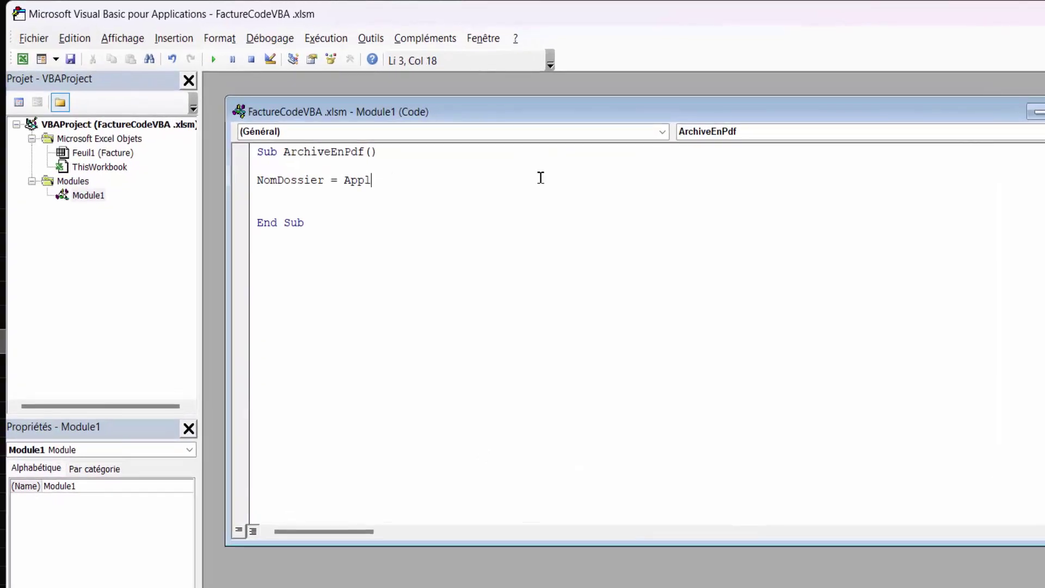
pyautogui.write('ic')
pyautogui.write('ation.in')
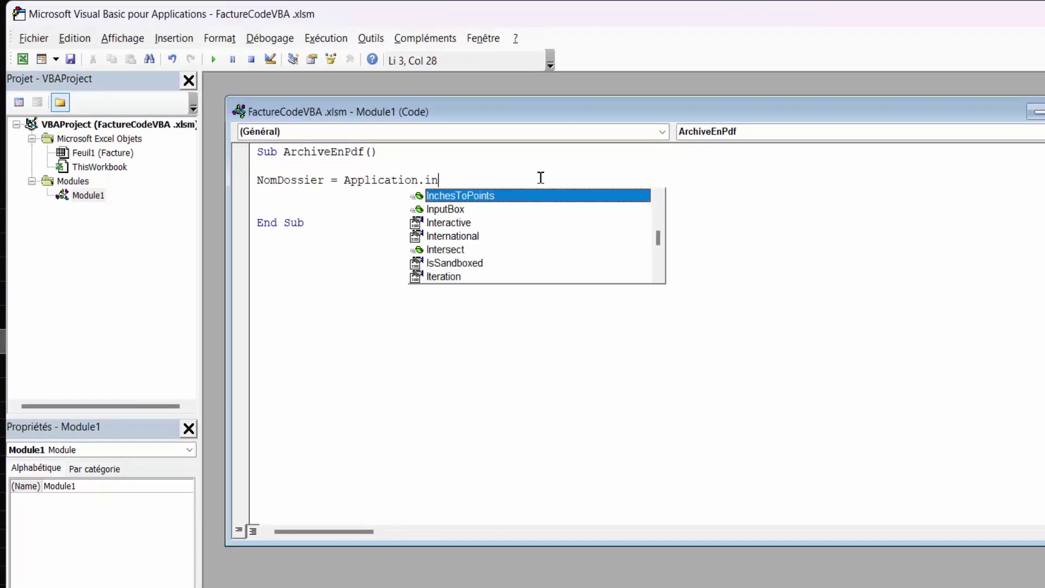
pyautogui.write('p')
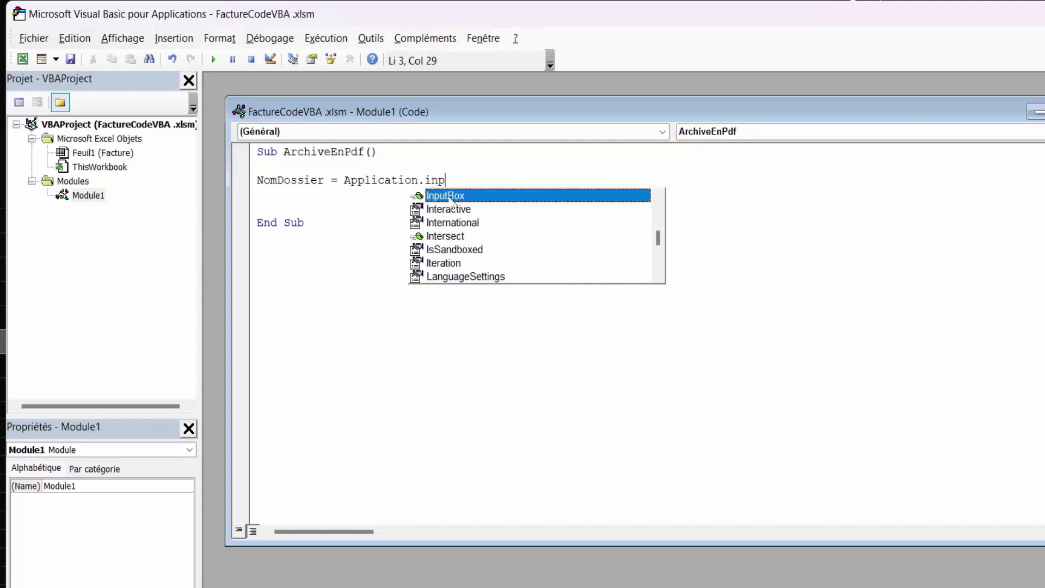
pyautogui.doubleClick(461, 196)
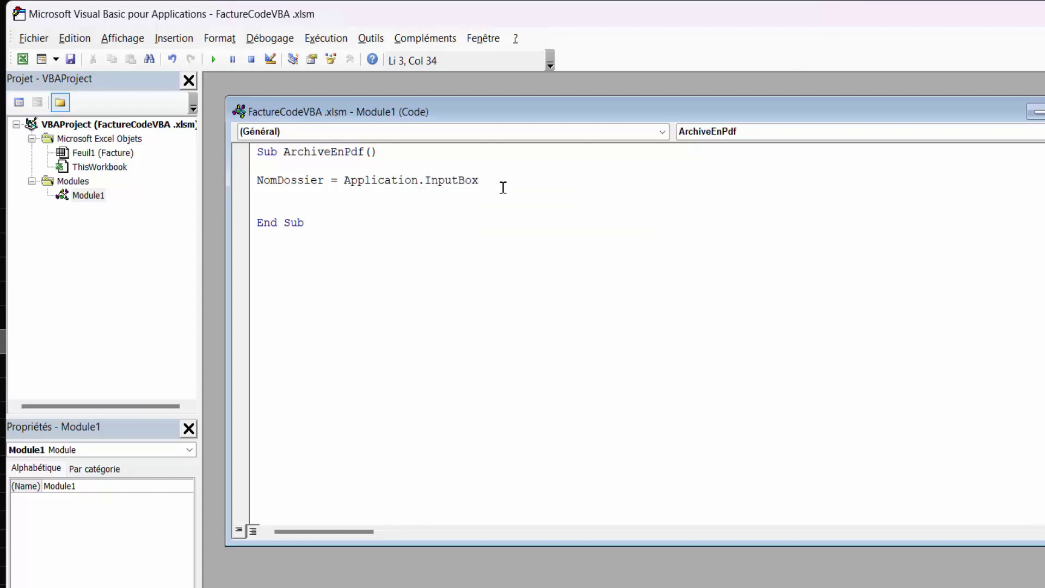
# - Give InputBox the arguments "Nom du dossier", "Création Archive", "Entrez le nom de votre dossier", then begin "chemin ="
pyautogui.write('("')
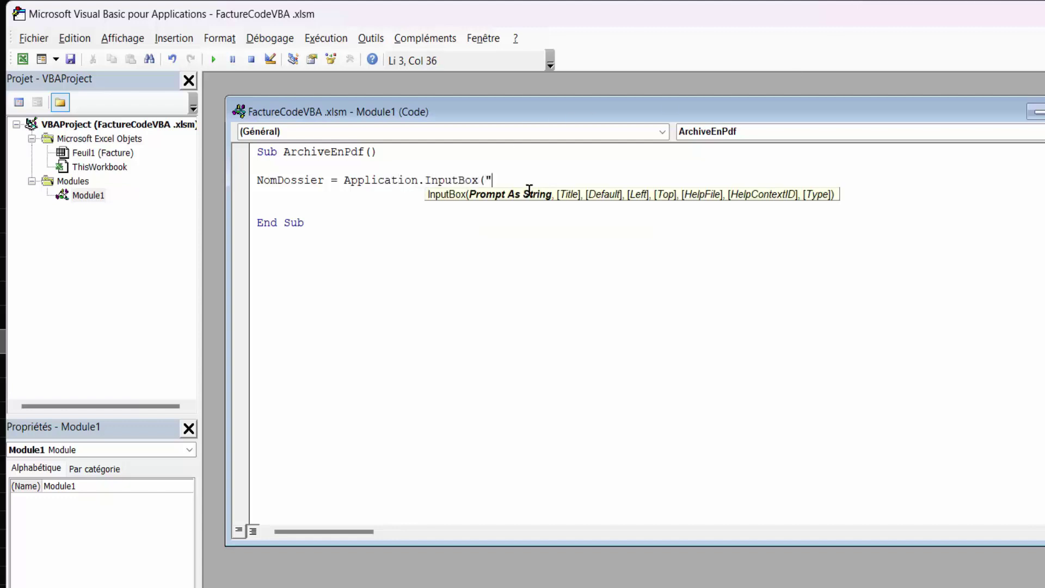
pyautogui.write('Nom')
pyautogui.write(' du ')
pyautogui.write('so')
pyautogui.press('BackSpace')
pyautogui.press('BackSpace')
pyautogui.write('dossier"')
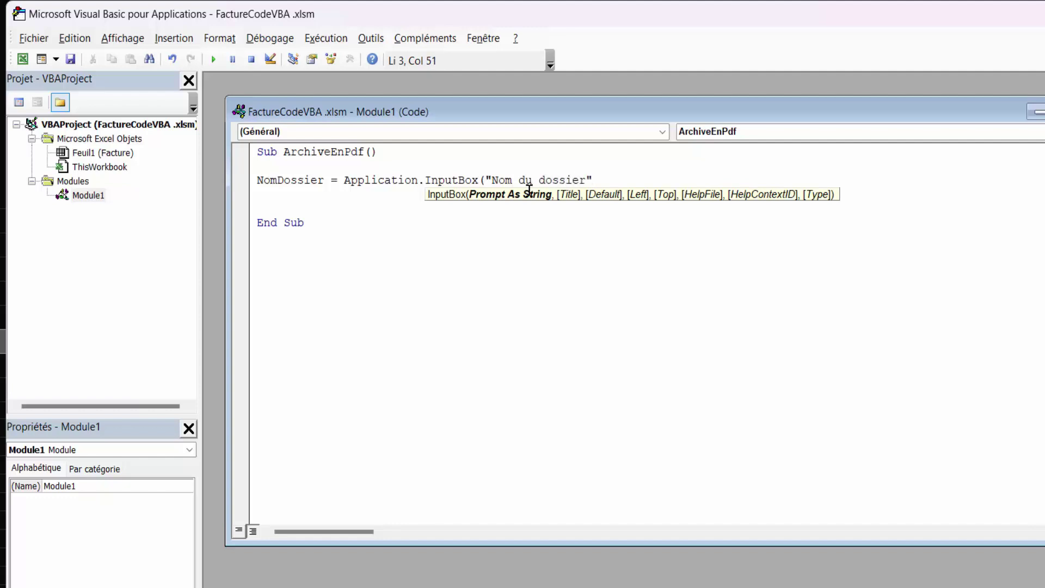
pyautogui.write(',')
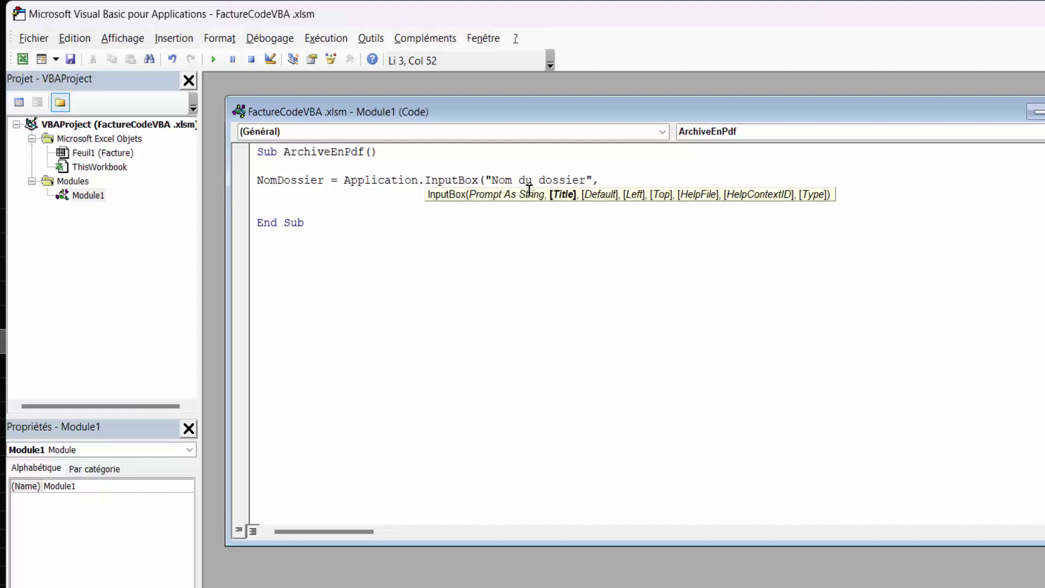
pyautogui.write('"Cré')
pyautogui.write('ation A')
pyautogui.write('rchive')
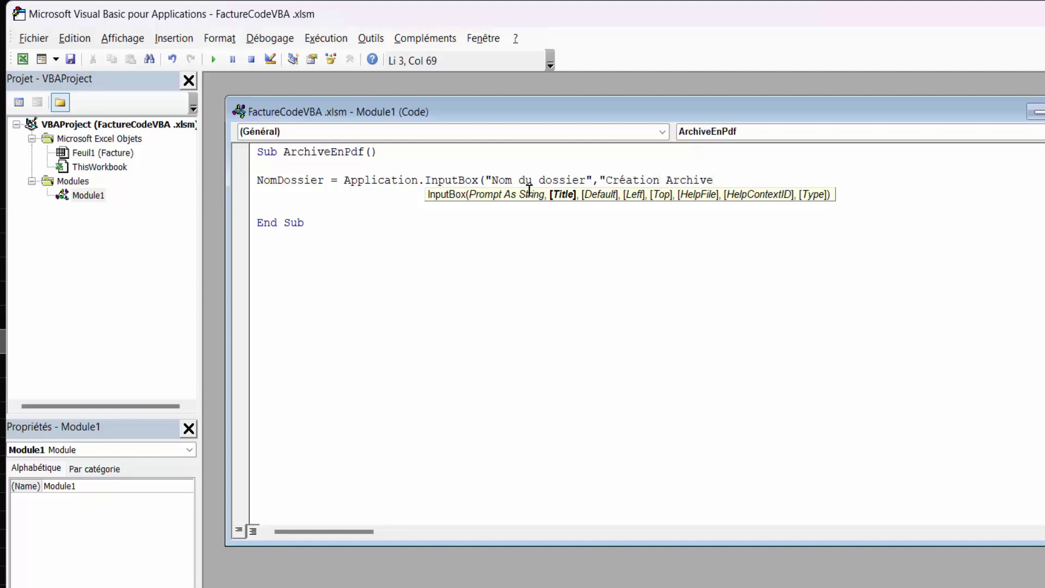
pyautogui.write('",')
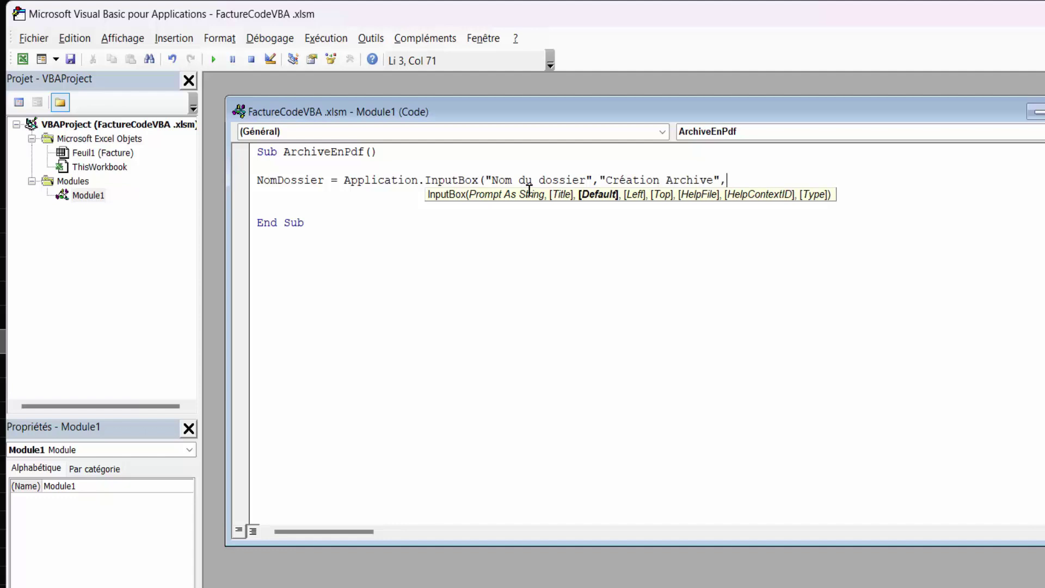
pyautogui.write('"')
pyautogui.write('Cré')
pyautogui.press('BackSpace')
pyautogui.press('BackSpace')
pyautogui.press('BackSpace')
pyautogui.write('Entre')
pyautogui.write('z le nom ')
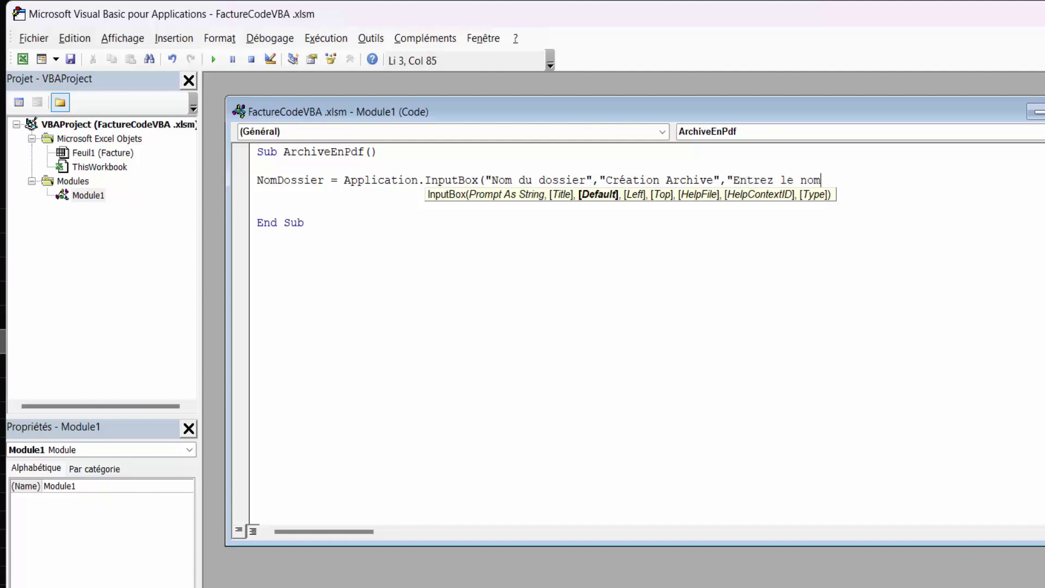
pyautogui.write('de vot')
pyautogui.write('re dossier"')
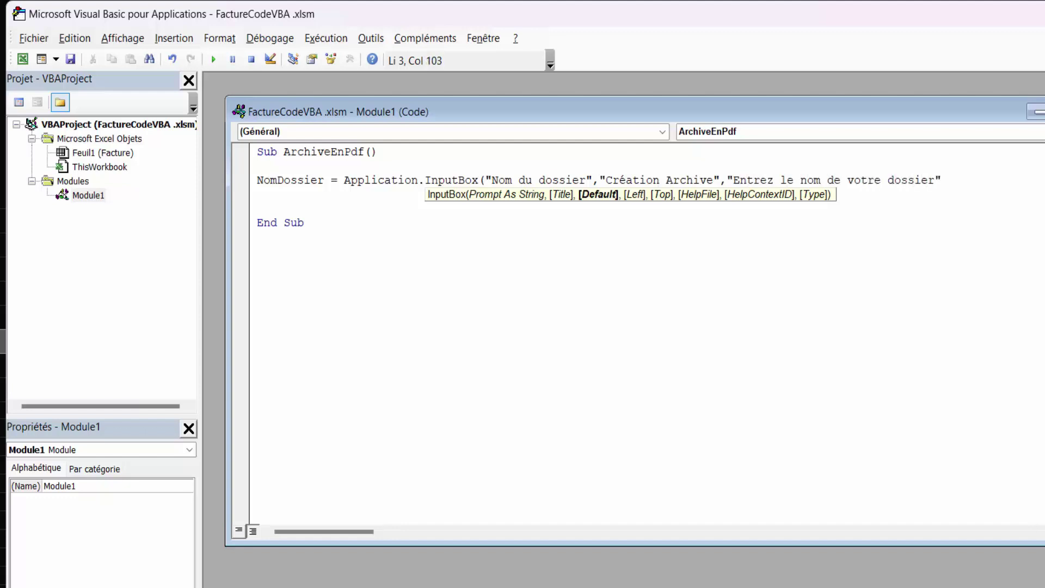
pyautogui.write(')')
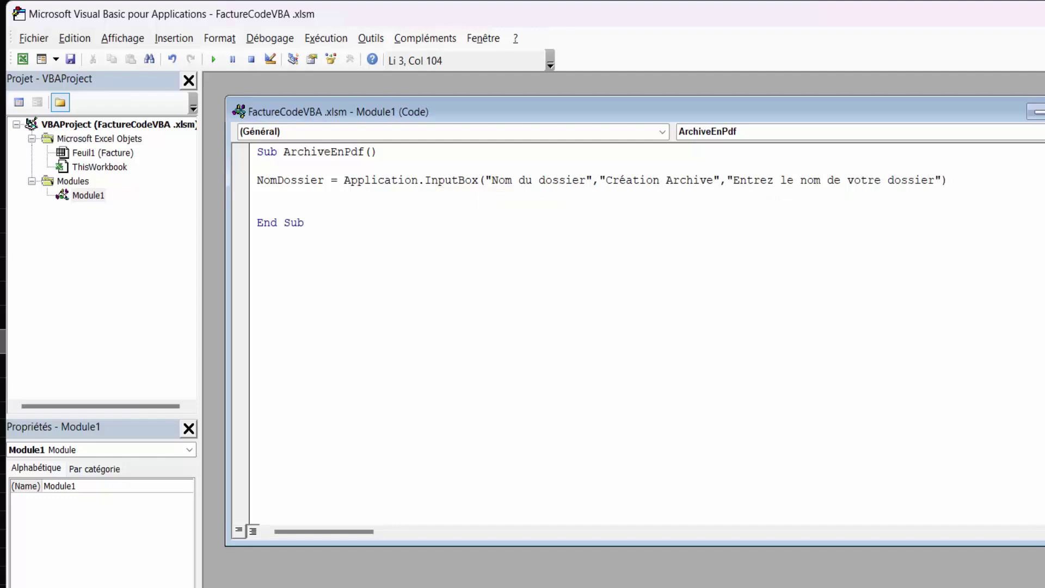
pyautogui.press('Return')
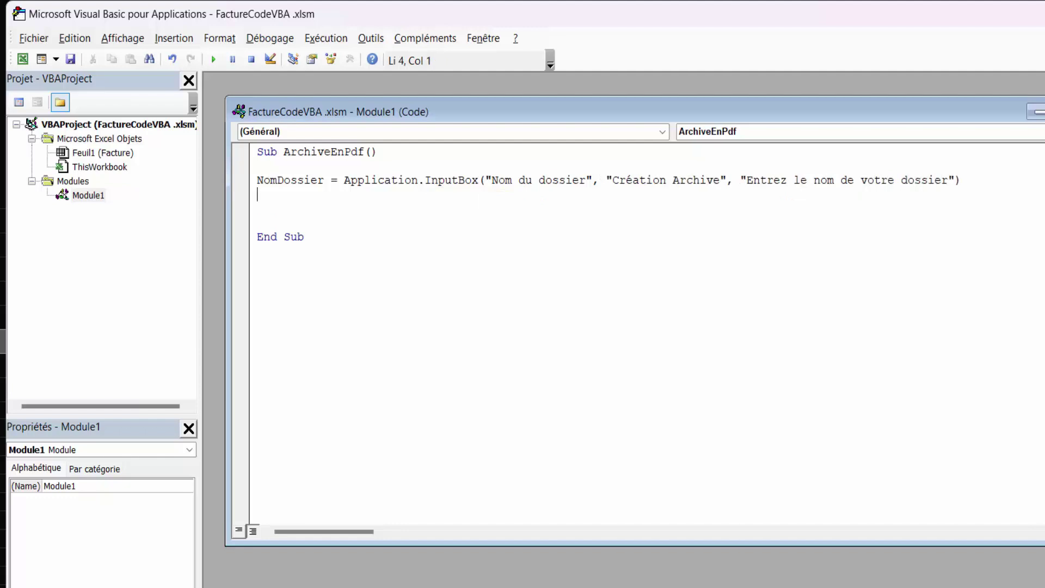
pyautogui.write('chemin')
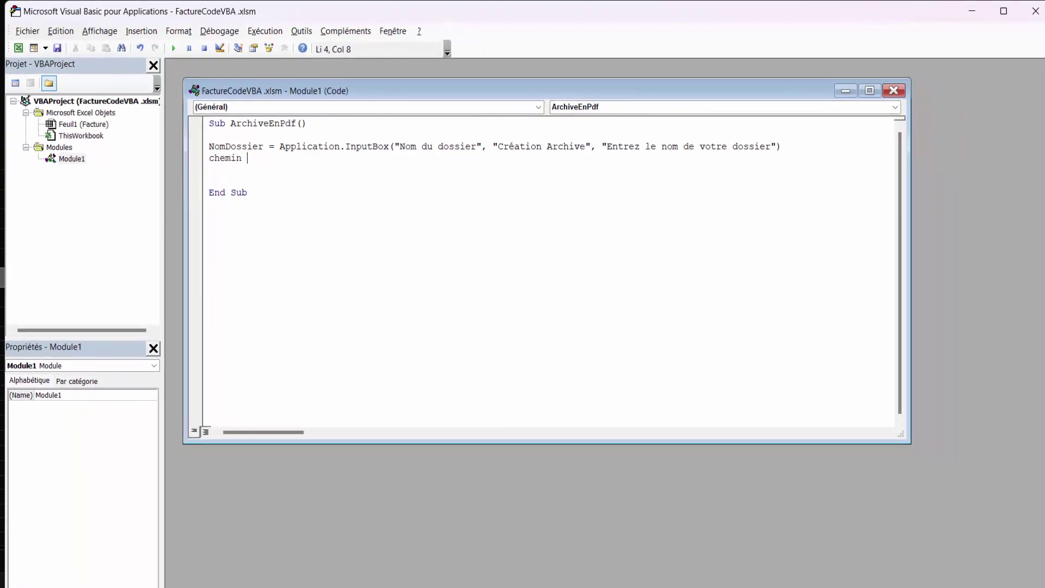
pyautogui.write(' =')
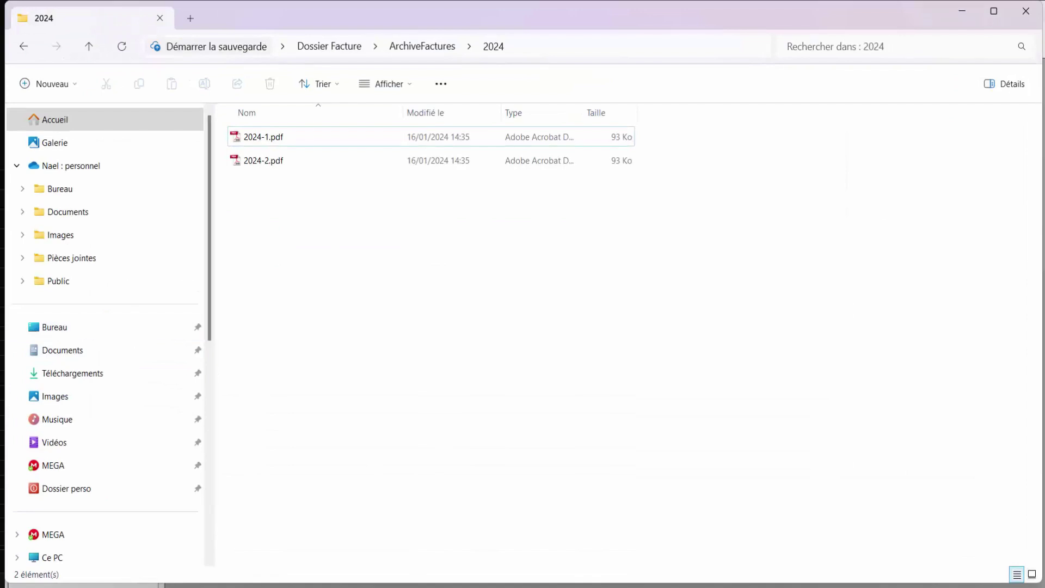
# - Copy the full folder path of the empty ArchiveFactures folder on the desktop
pyautogui.click(82, 331)
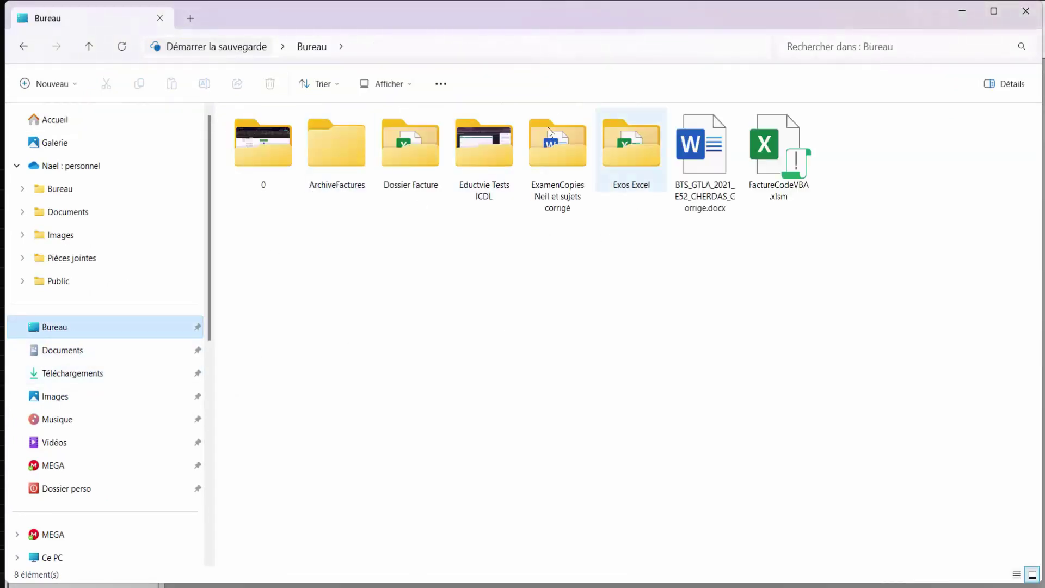
pyautogui.doubleClick(336, 146)
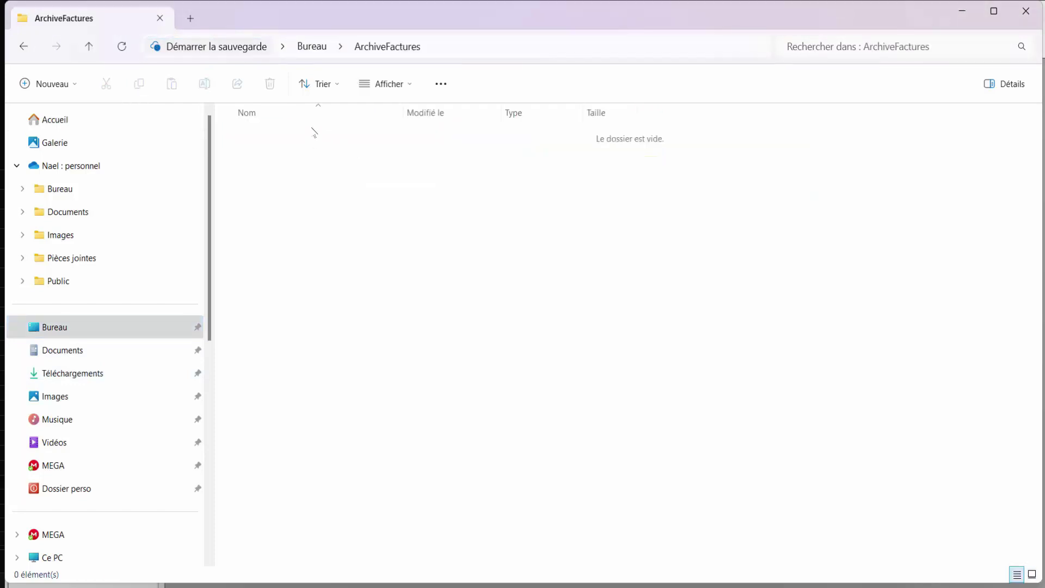
pyautogui.click(447, 47)
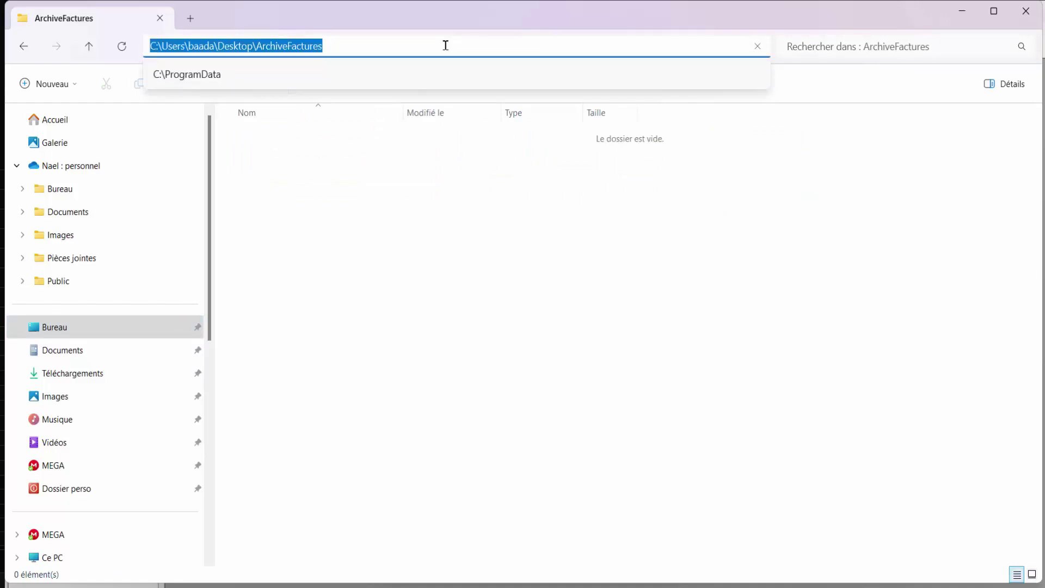
pyautogui.rightClick(398, 43)
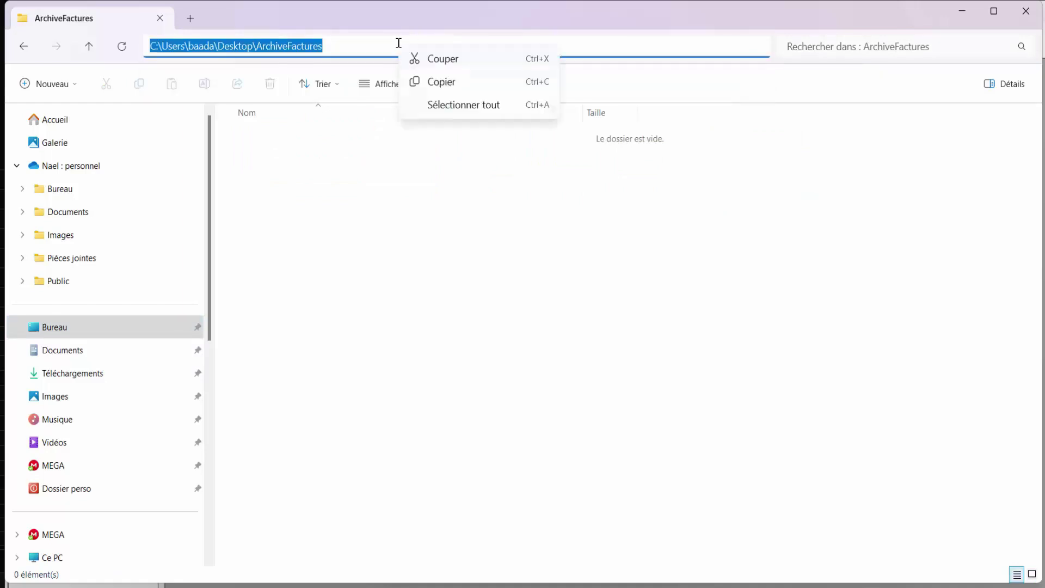
pyautogui.click(445, 82)
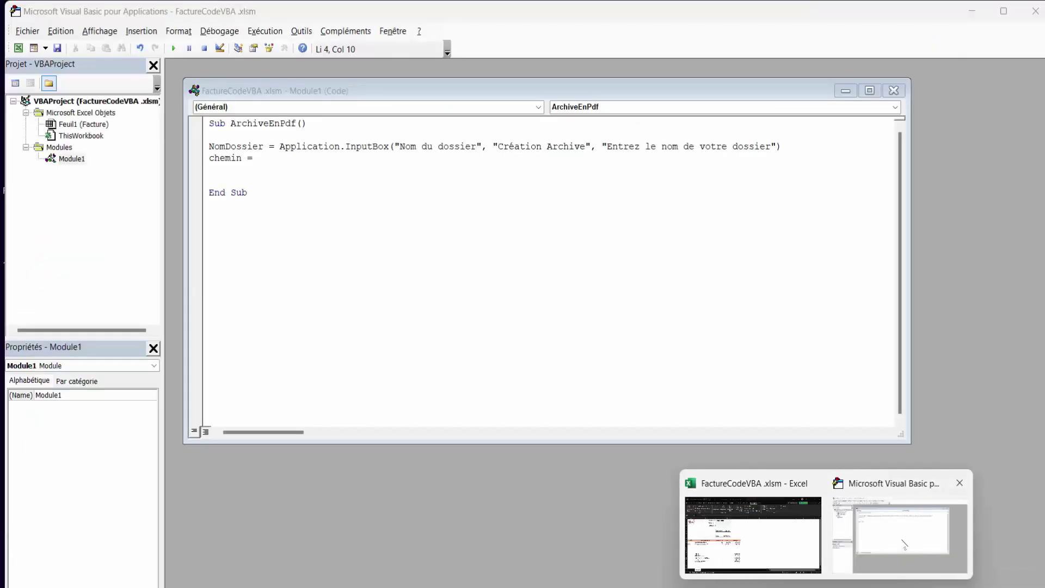
# - Set chemin to the quoted pasted ArchiveFactures path & NomDossier & "\", then add blank lines
pyautogui.click(903, 530)
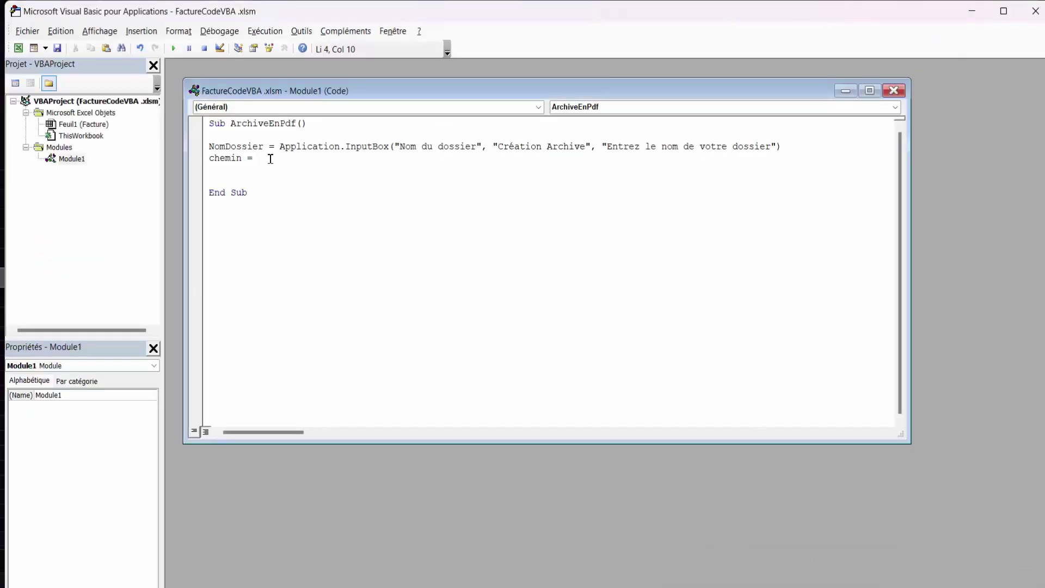
pyautogui.write('C:\\Users\\baada\\Desktop\\ArchiveFactures')
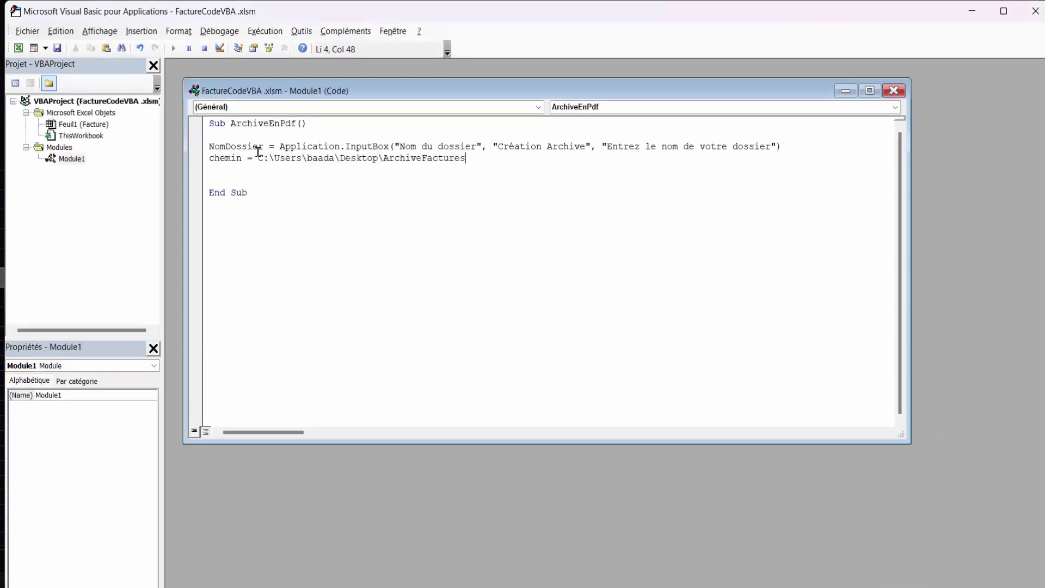
pyautogui.click(254, 153)
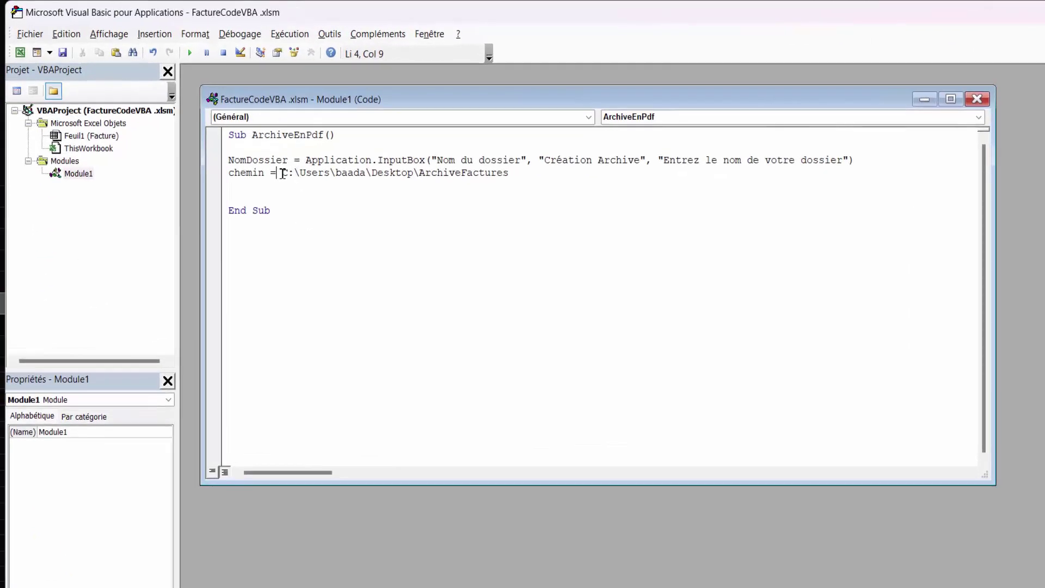
pyautogui.click(306, 186)
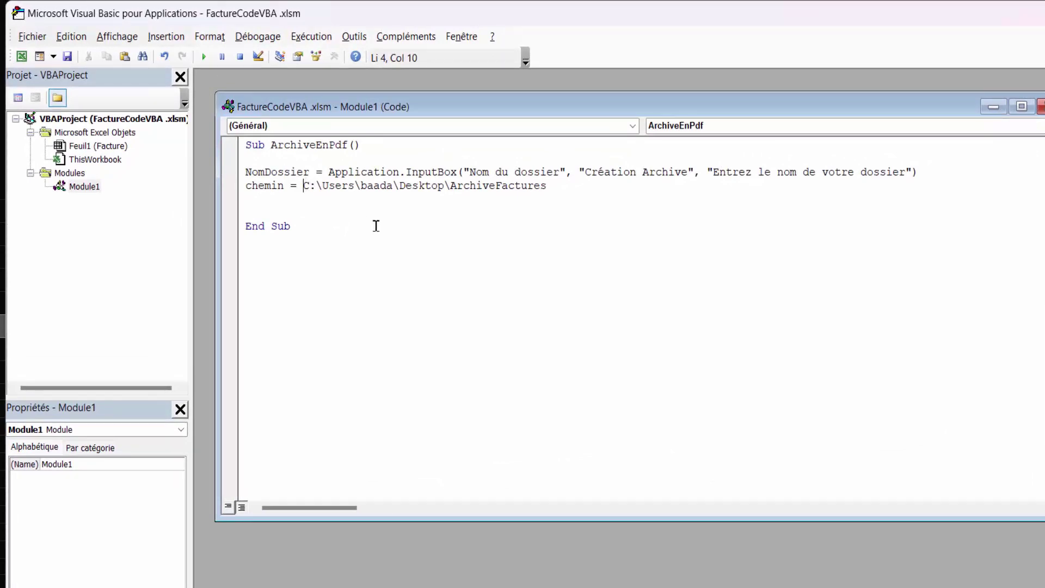
pyautogui.write('"')
pyautogui.click(568, 186)
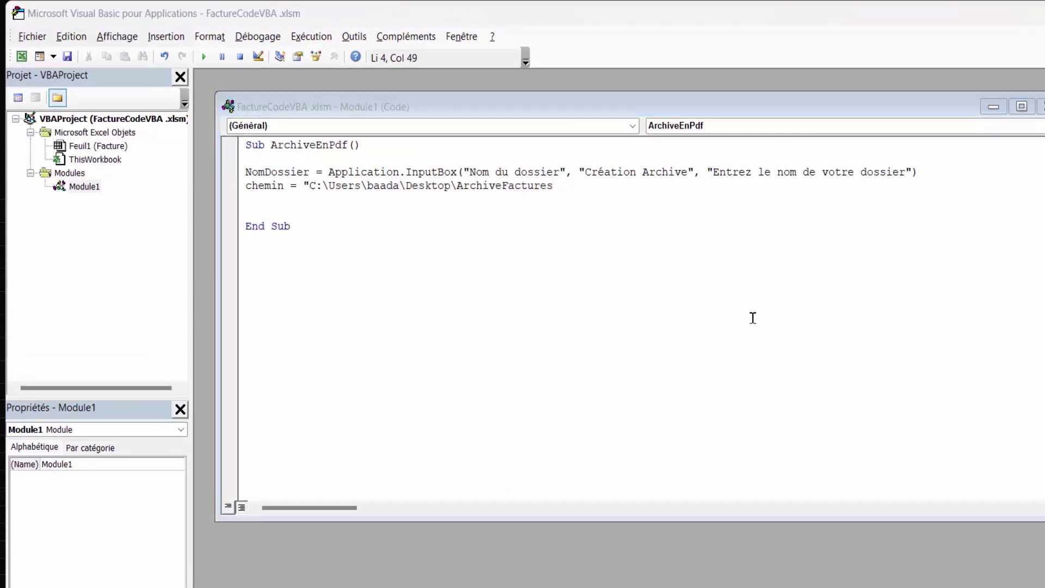
pyautogui.click(574, 193)
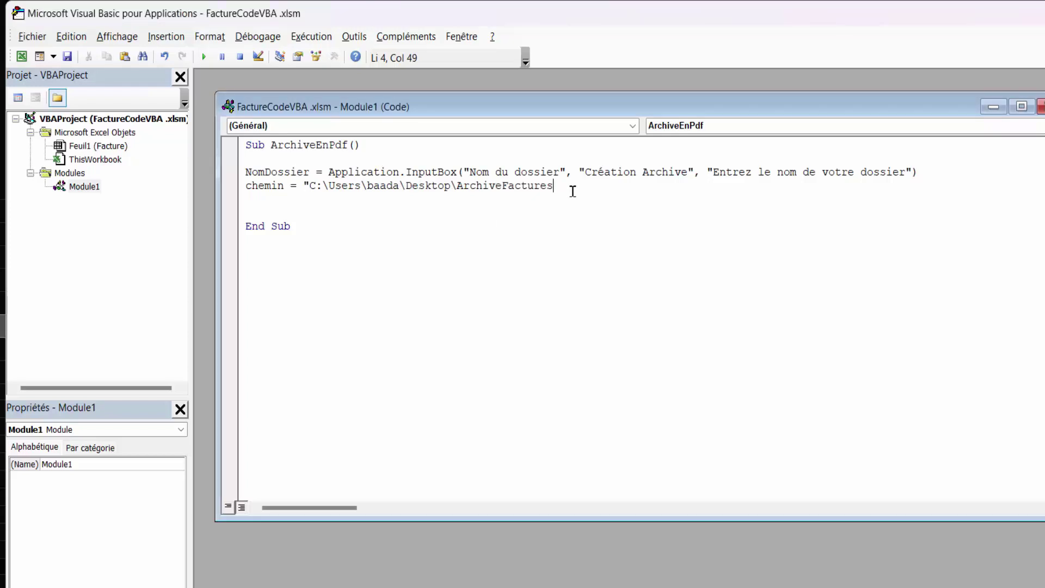
pyautogui.write('\\')
pyautogui.write('" &')
pyautogui.write(' NomDoss')
pyautogui.write('ier &')
pyautogui.write(' "\\')
pyautogui.write('"')
pyautogui.press('Return')
pyautogui.press('Return')
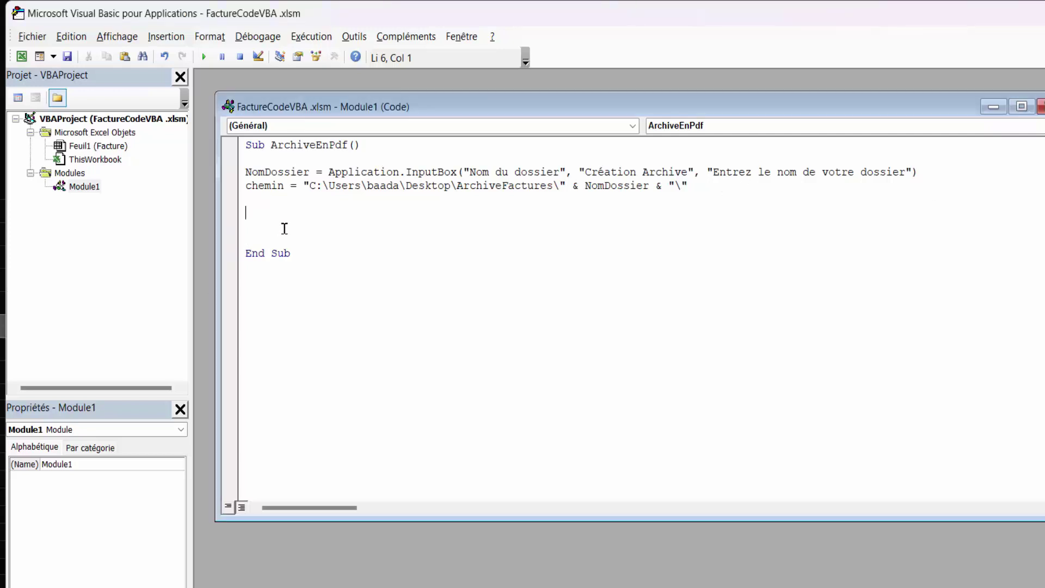
# - Add an On Error Resume Next line below chemin, then start typing DossierExistant=Getattr
pyautogui.write('On ')
pyautogui.write('error resu')
pyautogui.write('me nex')
pyautogui.write('t')
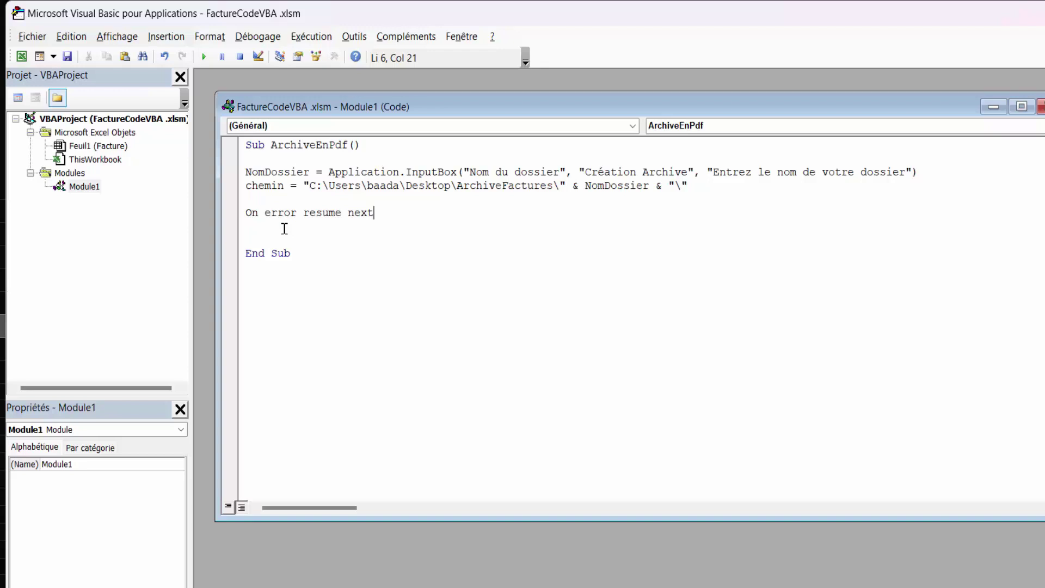
pyautogui.press('Return')
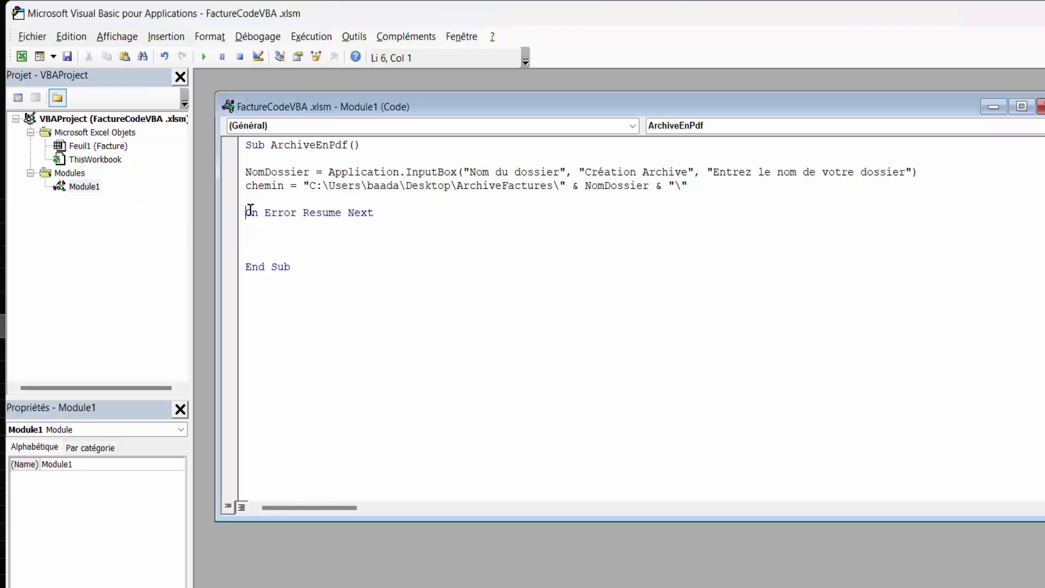
pyautogui.moveTo(246, 212); pyautogui.dragTo(396, 213)
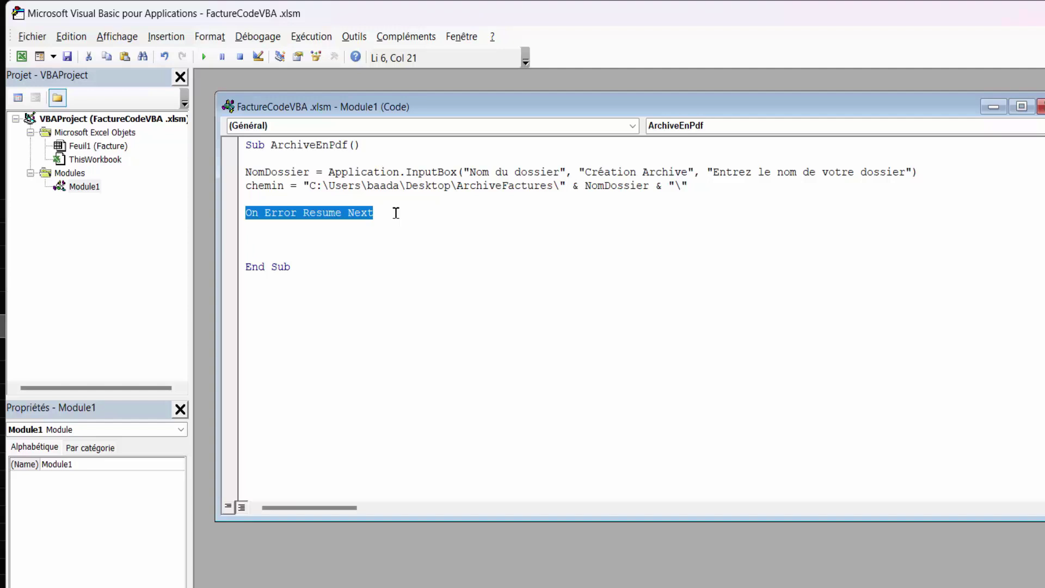
pyautogui.click(303, 227)
pyautogui.press('Return')
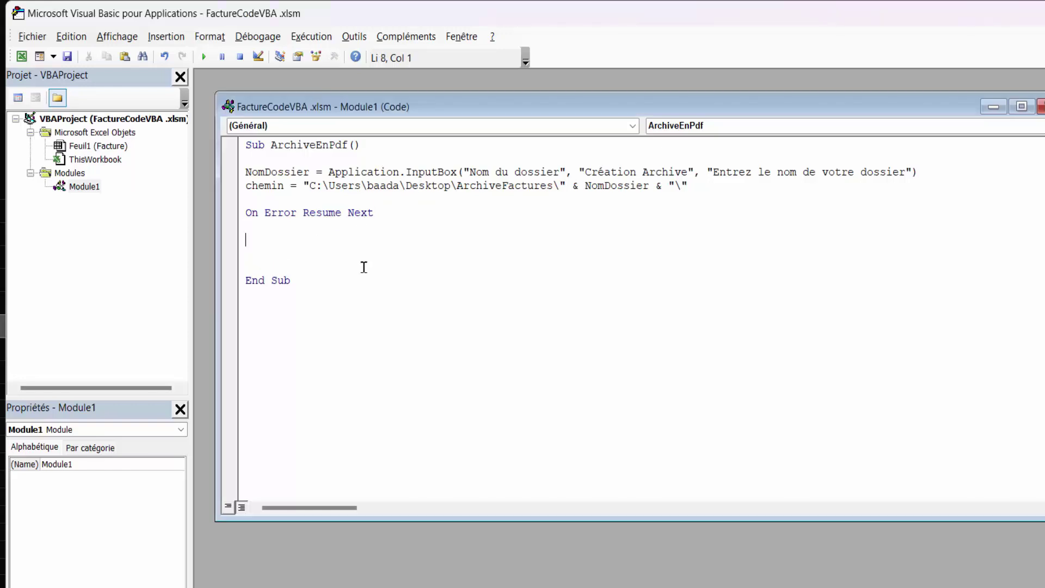
pyautogui.write('Dossier')
pyautogui.write('Existant')
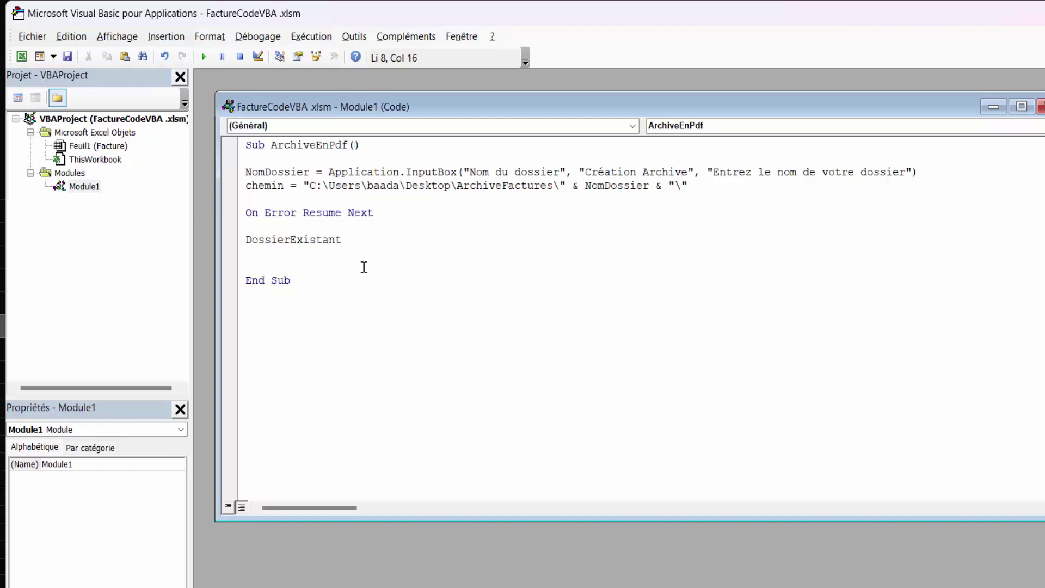
pyautogui.write('=G')
pyautogui.write('etatt')
pyautogui.write('ri')
# - Complete the line DossierExistant = GetAttr(Dossier) And vbDirectory and start a new line
pyautogui.press('BackSpace')
pyautogui.write('(')
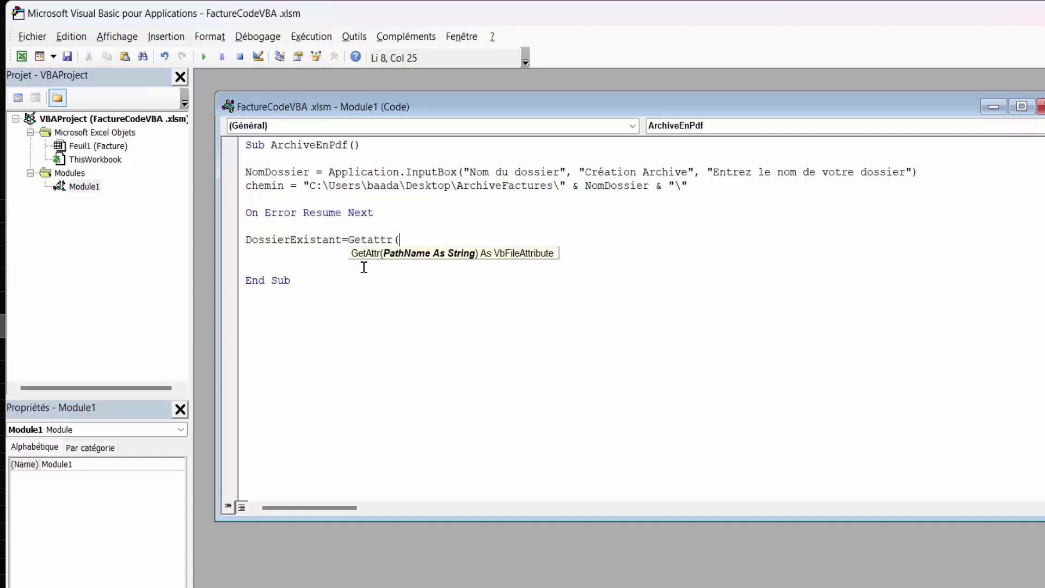
pyautogui.write('Dossier')
pyautogui.write(') and ')
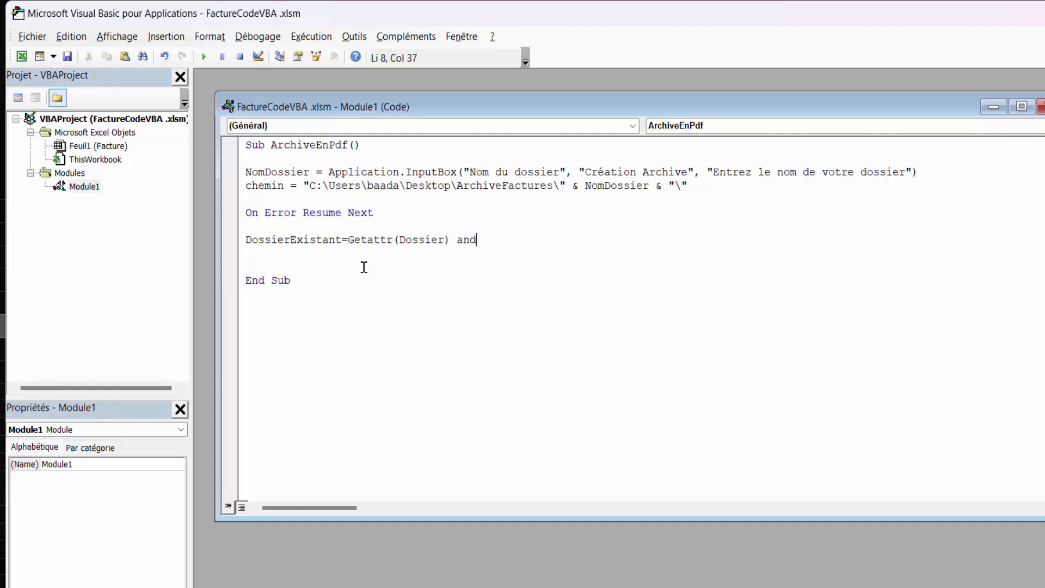
pyautogui.write('vbdire')
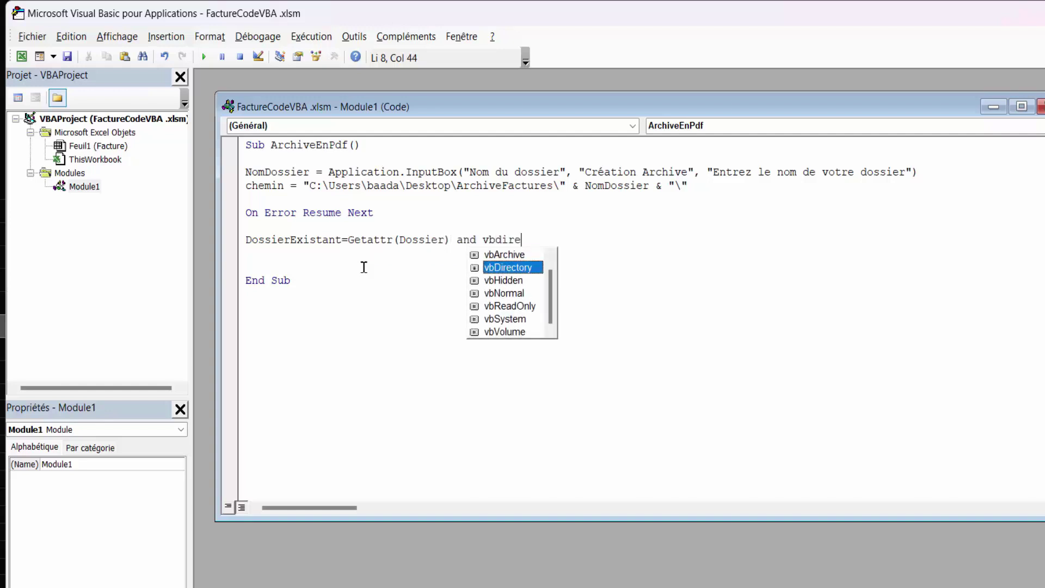
pyautogui.doubleClick(509, 267)
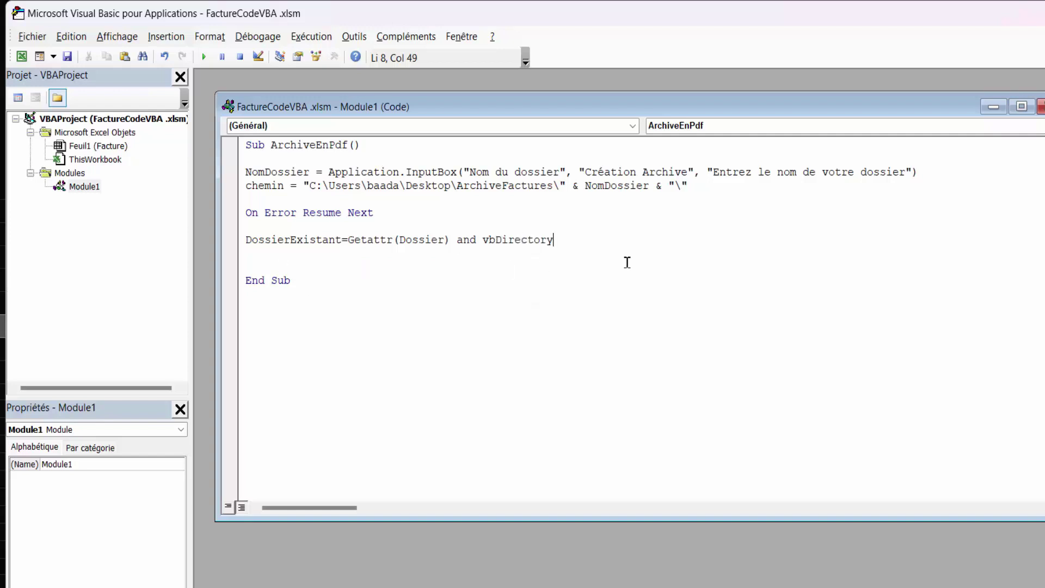
pyautogui.press('Return')
pyautogui.press('Return')
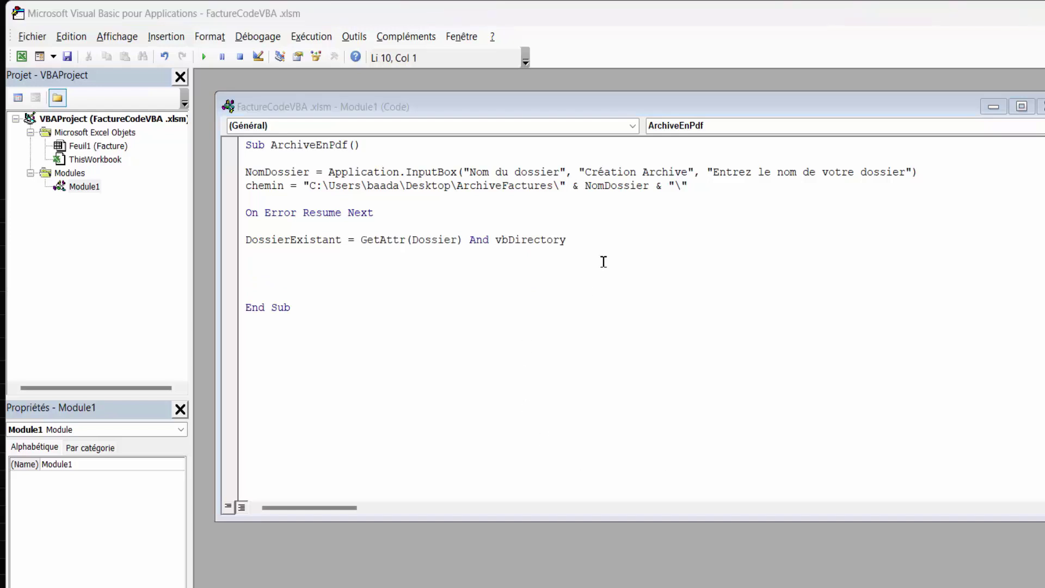
pyautogui.click(588, 240)
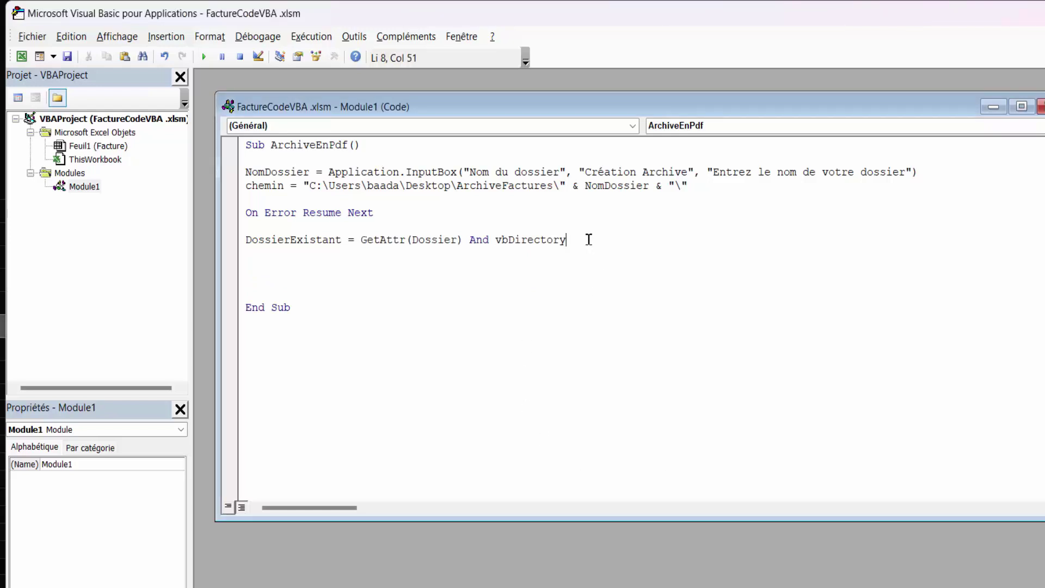
pyautogui.press('Return')
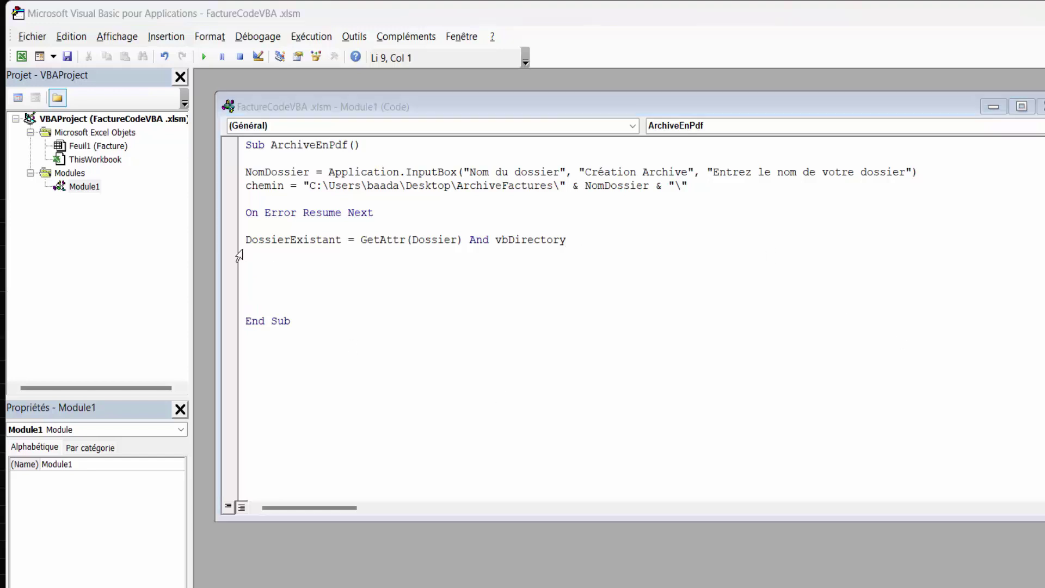
# - Write the test line If DossierExistant=False Then
pyautogui.click(264, 268)
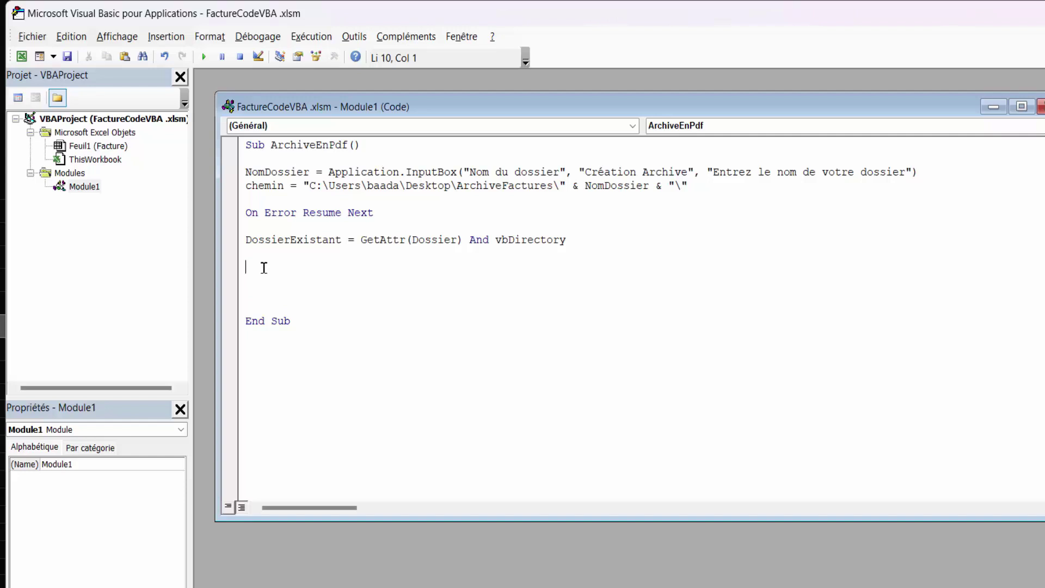
pyautogui.write('I')
pyautogui.write('f ')
pyautogui.write('DossierEX')
pyautogui.press('BackSpace')
pyautogui.write('xistant')
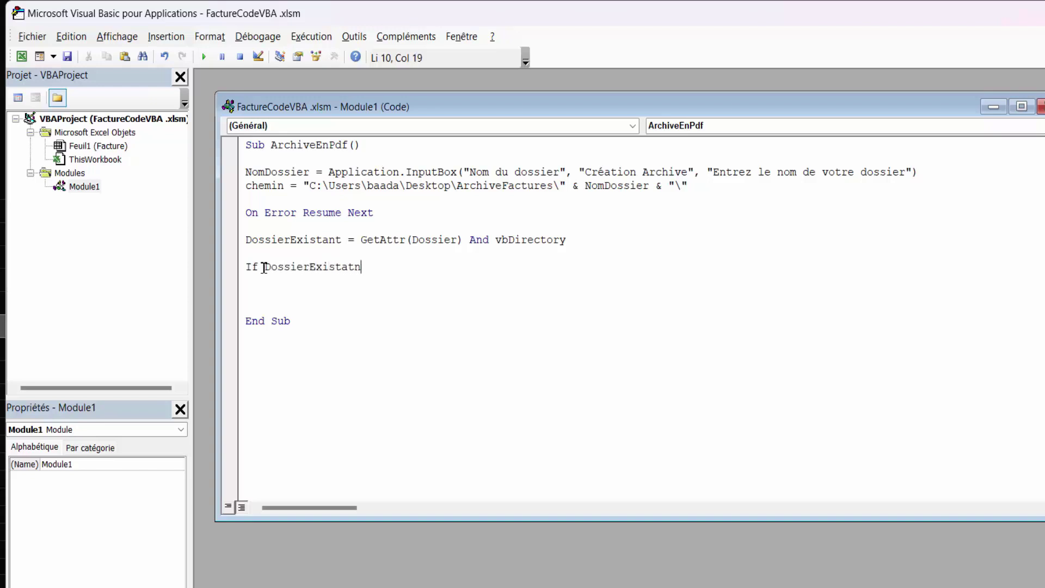
pyautogui.press('BackSpace')
pyautogui.press('BackSpace')
pyautogui.write('t')
pyautogui.press('BackSpace')
pyautogui.write('nt')
pyautogui.write('=')
pyautogui.write('False ')
pyautogui.write('then')
pyautogui.press('Return')
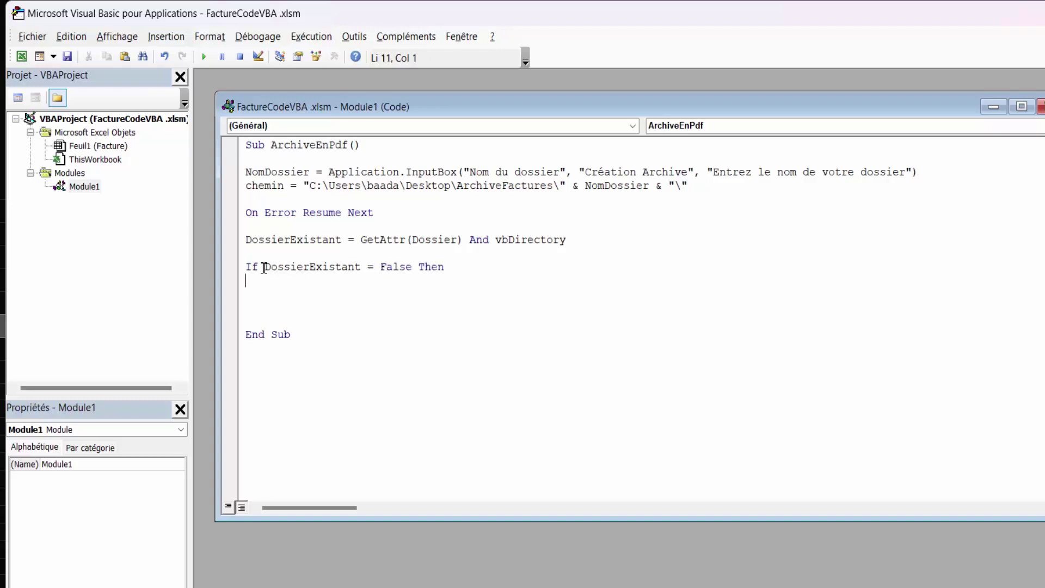
# - Put an indented MkDir(chemin) inside the If block, close it with End If, add blank lines
pyautogui.press('Tab')
pyautogui.write('Mkdir')
pyautogui.write('(chemin')
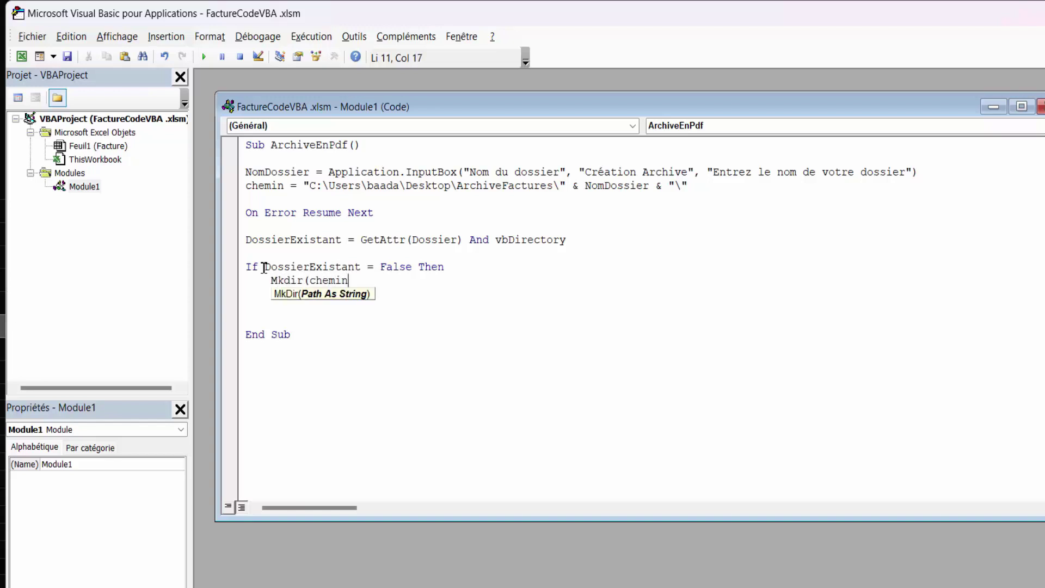
pyautogui.write(')')
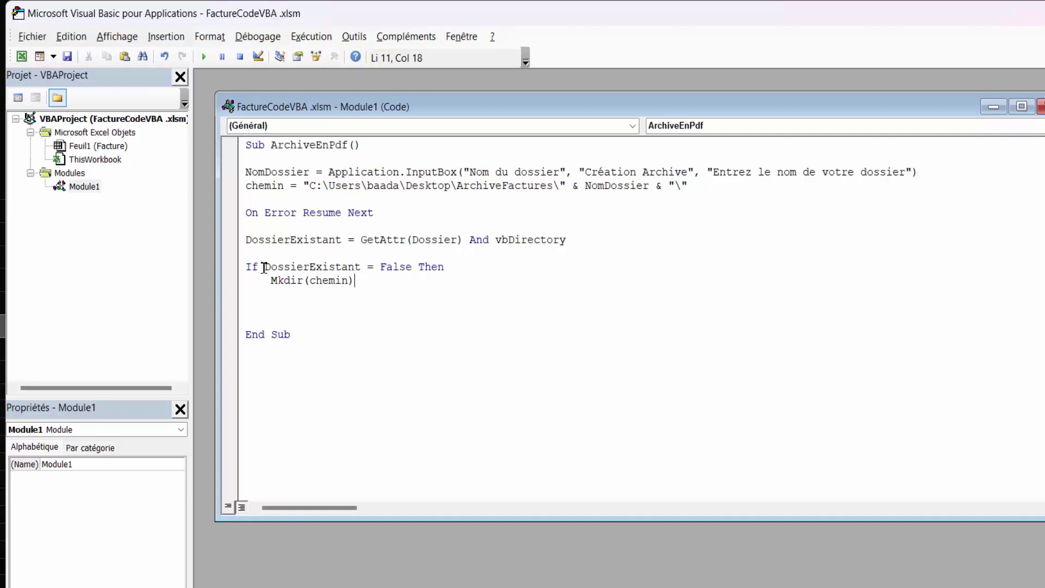
pyautogui.press('Return')
pyautogui.press('BackSpace')
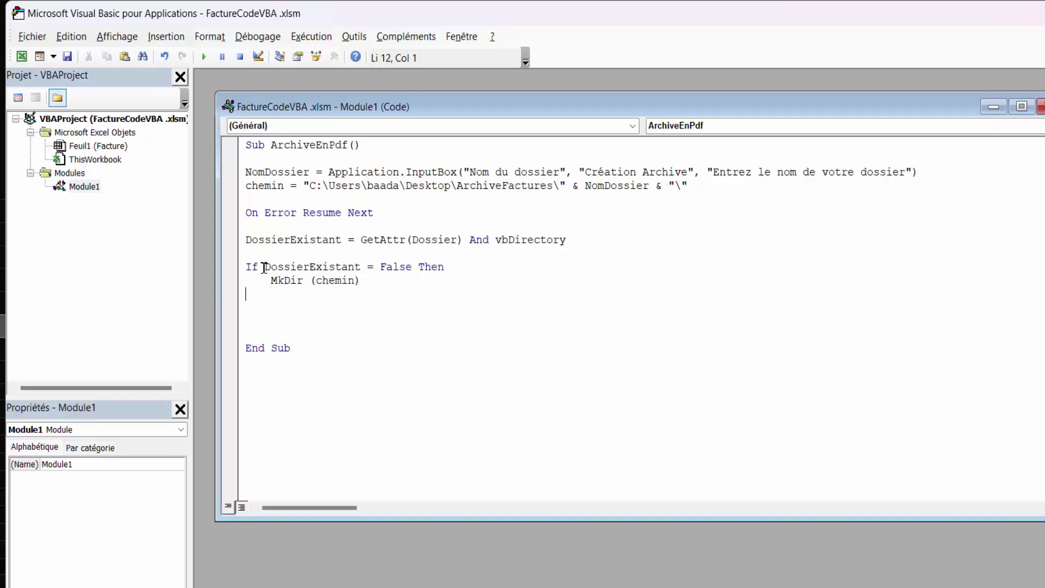
pyautogui.write('End I')
pyautogui.write('f')
pyautogui.press('Return')
pyautogui.press('Return')
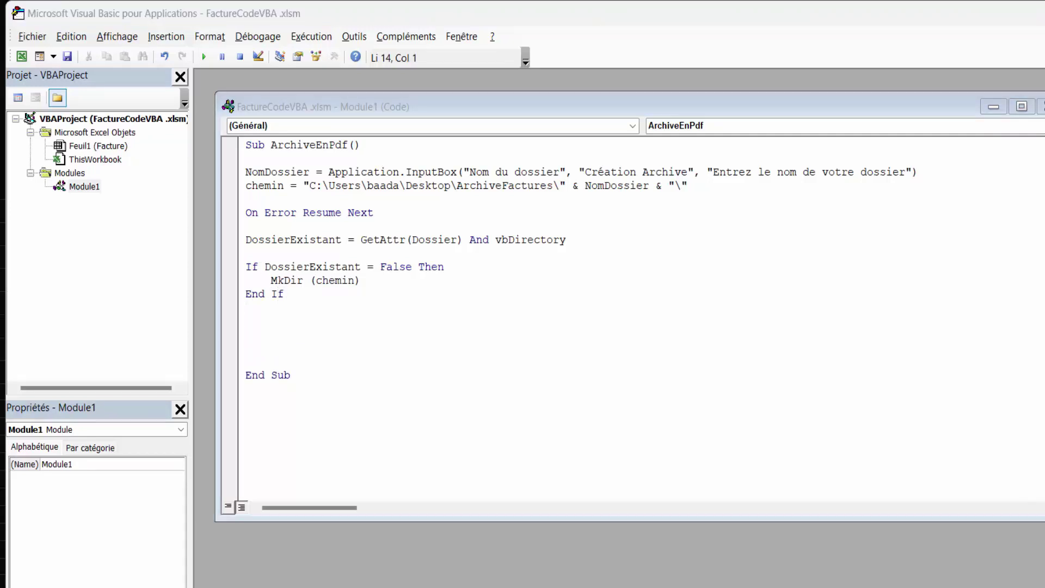
pyautogui.click(254, 309)
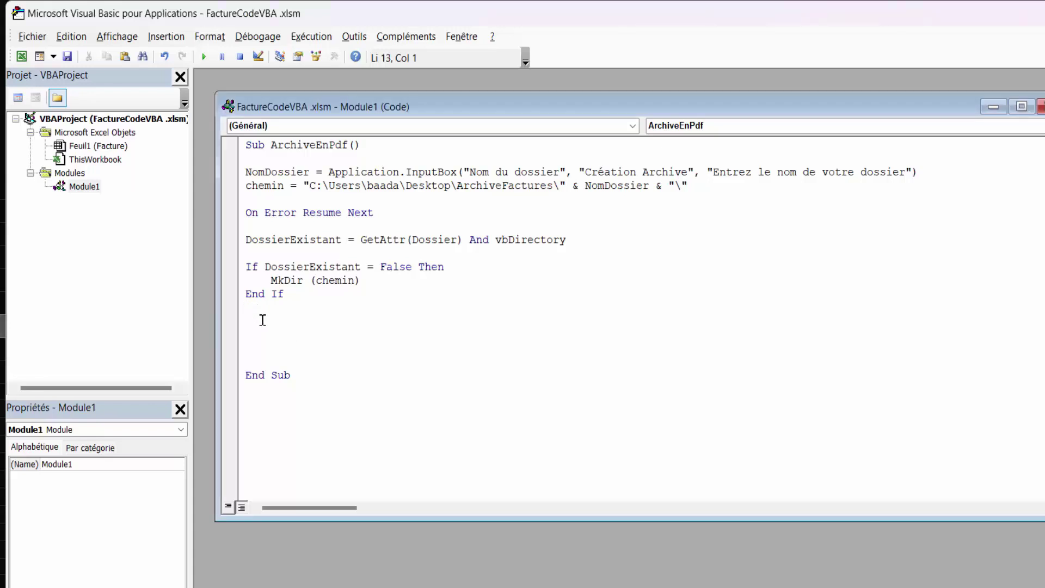
pyautogui.press('Return')
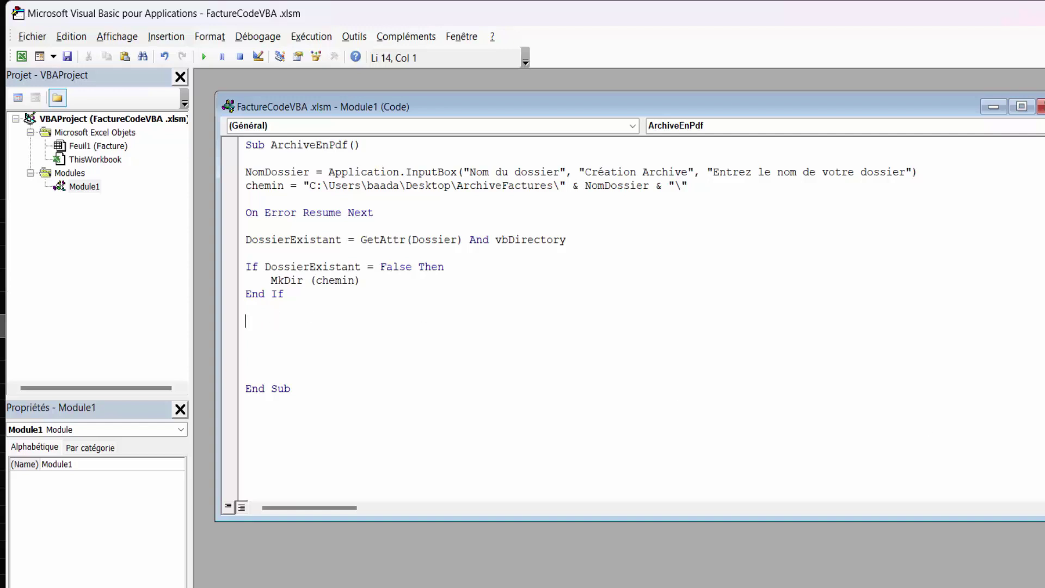
pyautogui.press('Return')
pyautogui.press('Return')
pyautogui.press('Return')
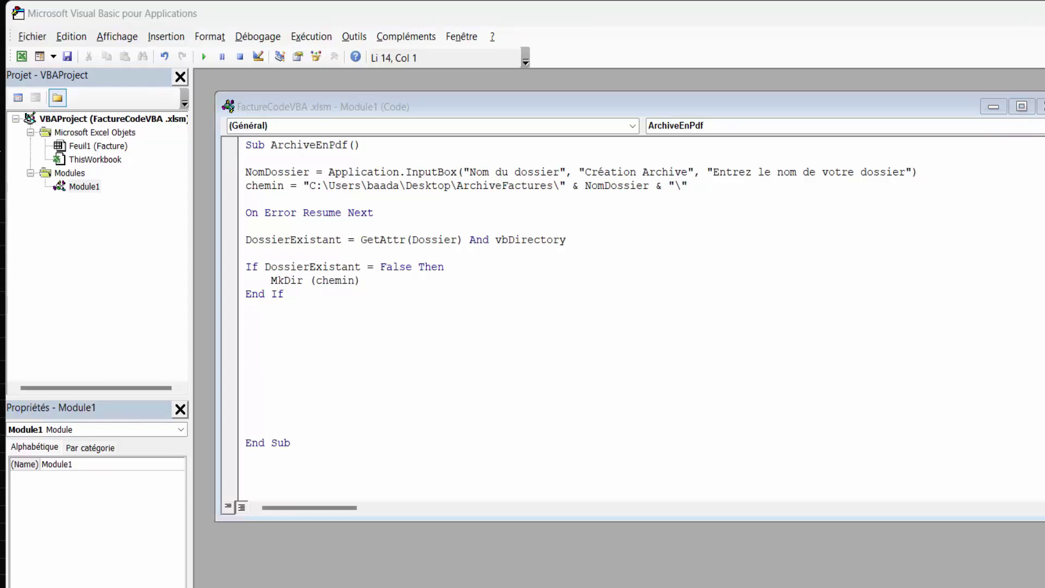
# - Paste the ExportAsFixedFormat PDF code and MsgBox after End If, highlighting its type and Filename arguments
pyautogui.click(283, 320)
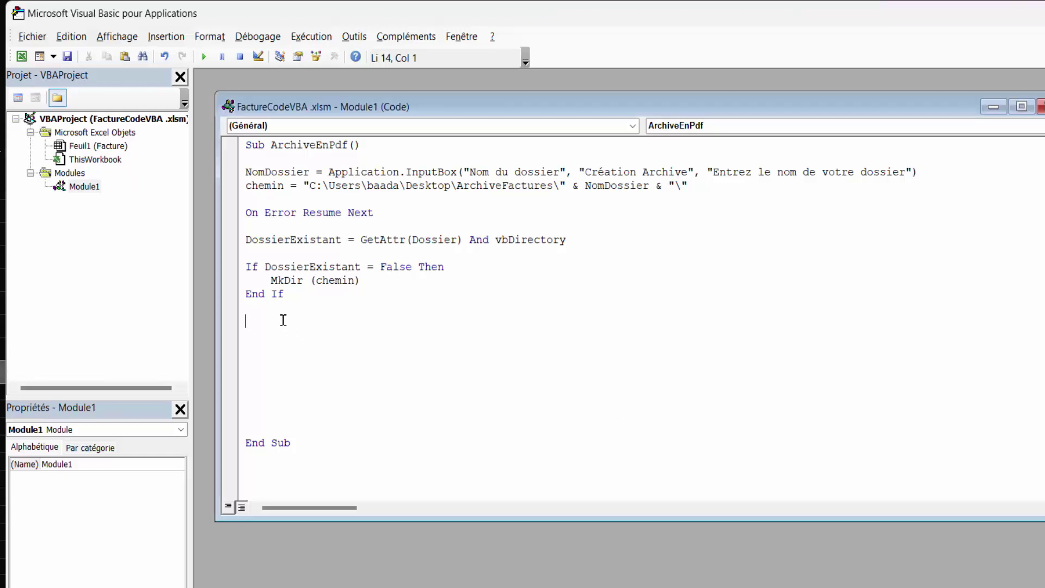
pyautogui.write('ActiveSheet.ExportAsFixedFormat _ Type:=xlTypePDF, _ Filename:=chemin & Range("D5").Value & ".pdf", _ quality:=xkqualitystandard, _ includedocproperties:=True, _ ignoreprintareas:=False, from:=1, to:=1, _ openafterpublish:=False  MsgBox ("Votre Facture est archivée")')
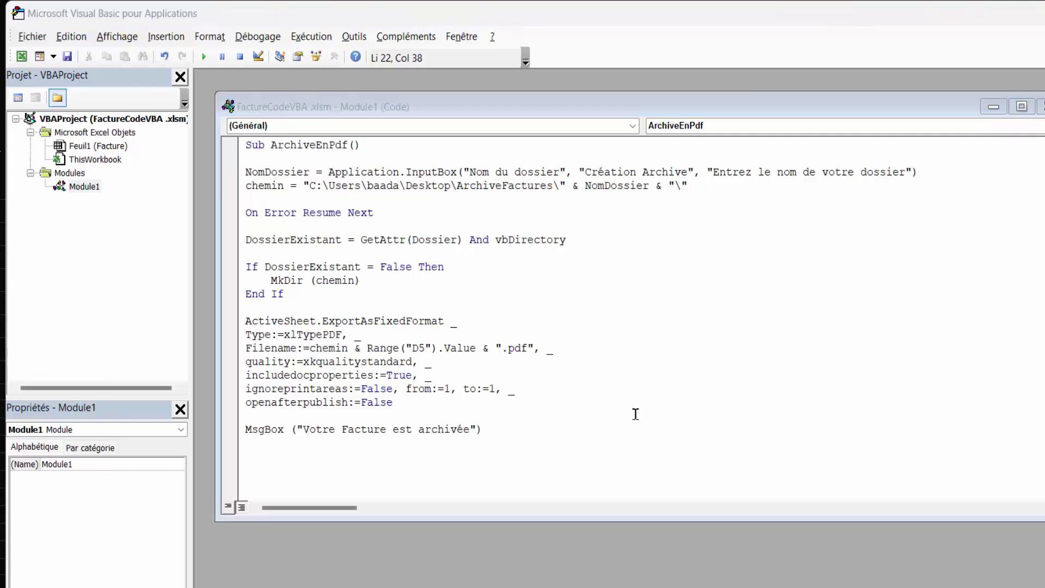
pyautogui.click(240, 327)
pyautogui.moveTo(246, 334); pyautogui.dragTo(319, 330)
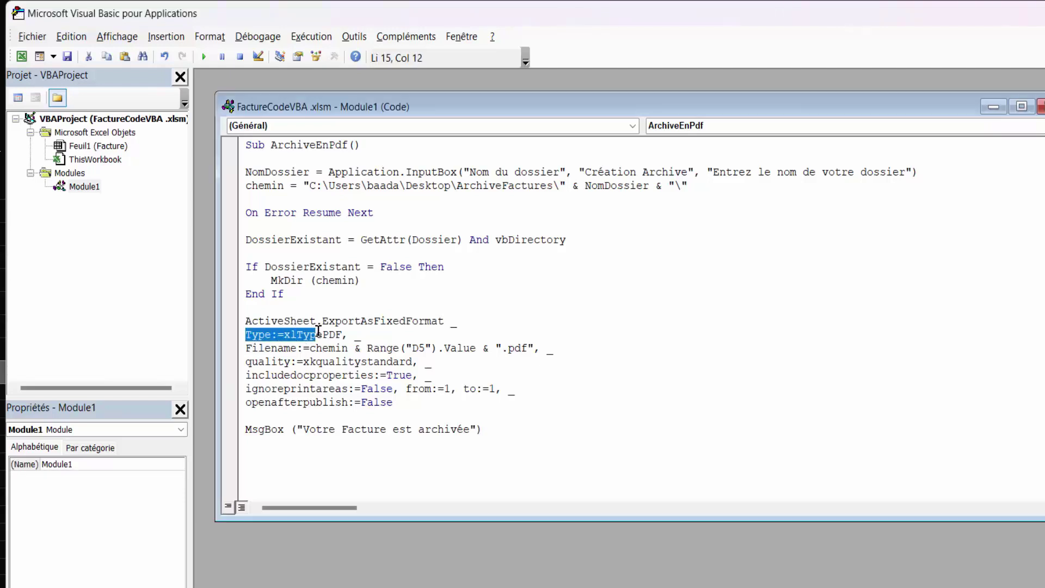
pyautogui.click(320, 332)
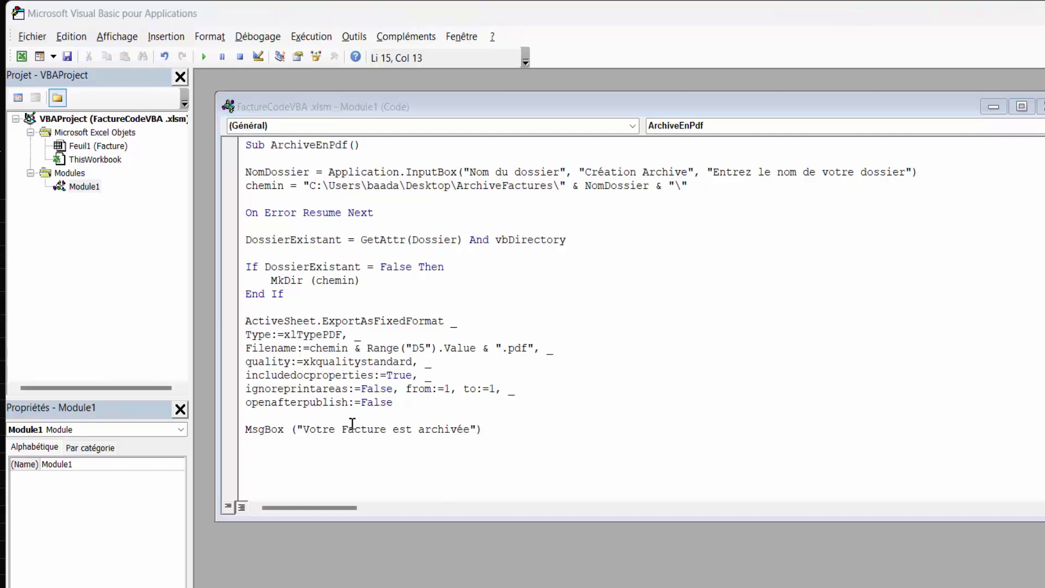
pyautogui.click(361, 361)
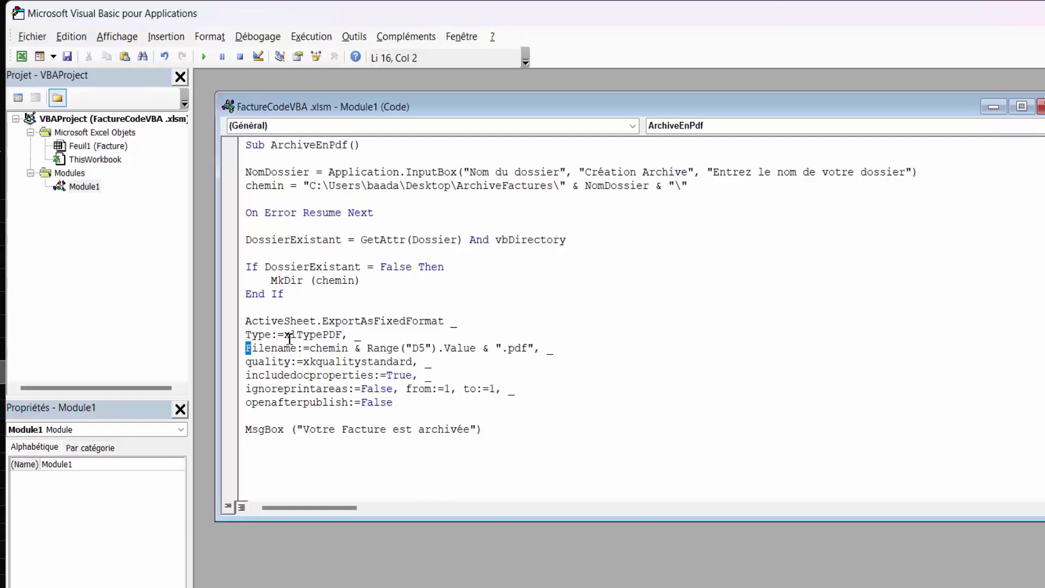
pyautogui.moveTo(245, 348); pyautogui.dragTo(399, 348)
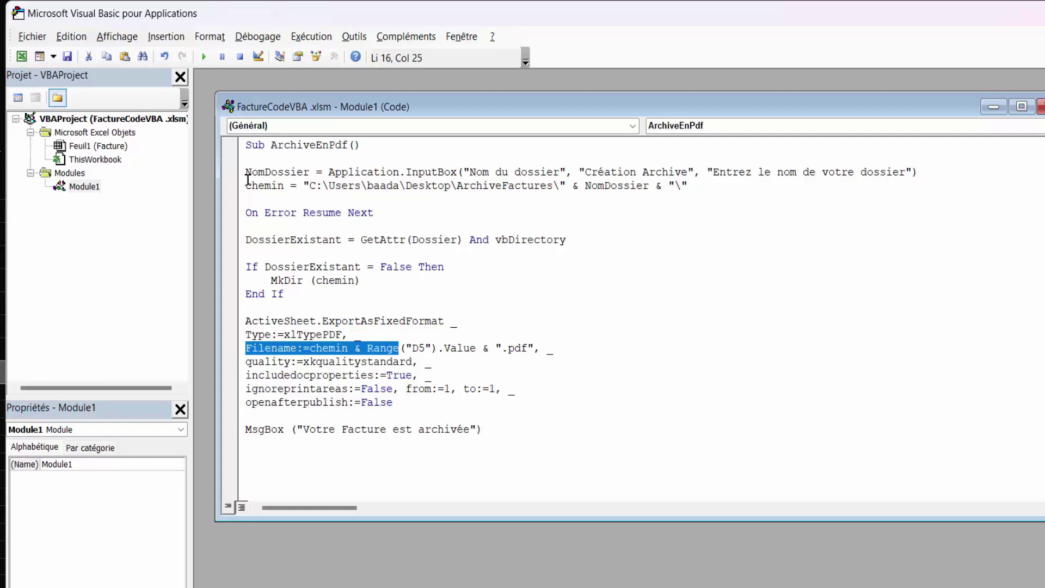
pyautogui.moveTo(245, 185); pyautogui.dragTo(444, 185)
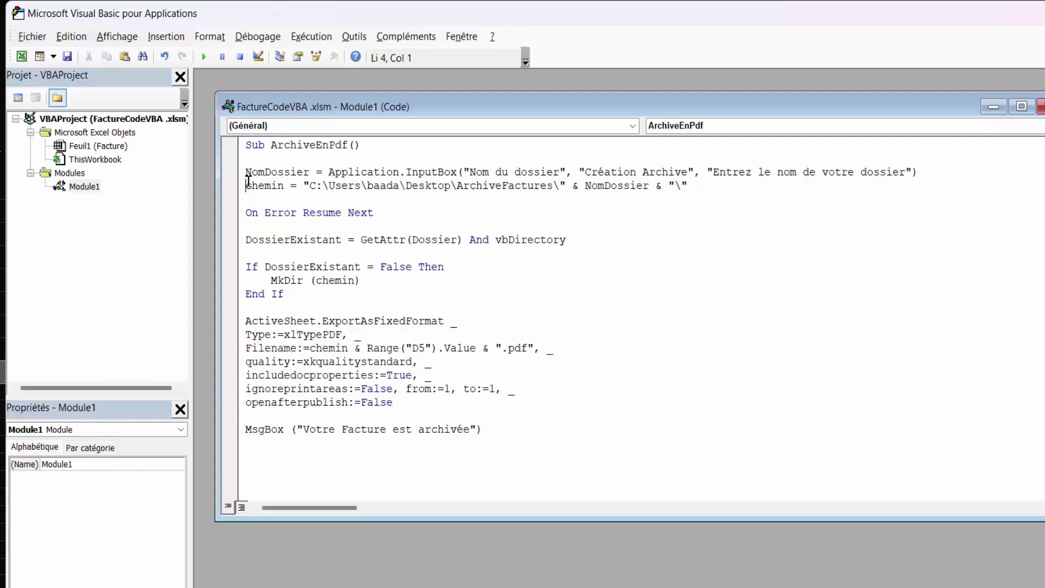
pyautogui.click(681, 185)
pyautogui.click(413, 345)
pyautogui.click(22, 58)
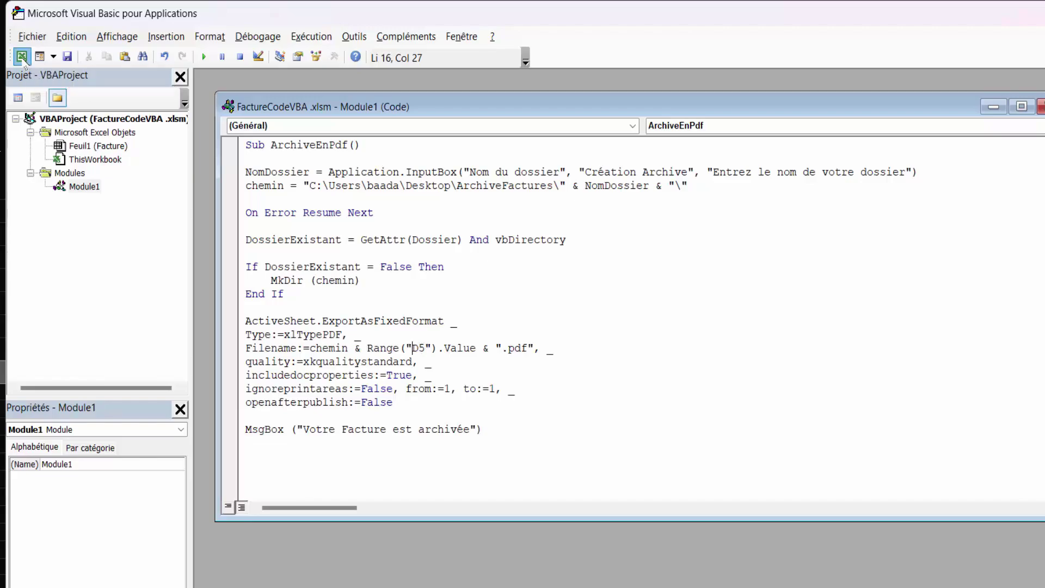
pyautogui.click(380, 304)
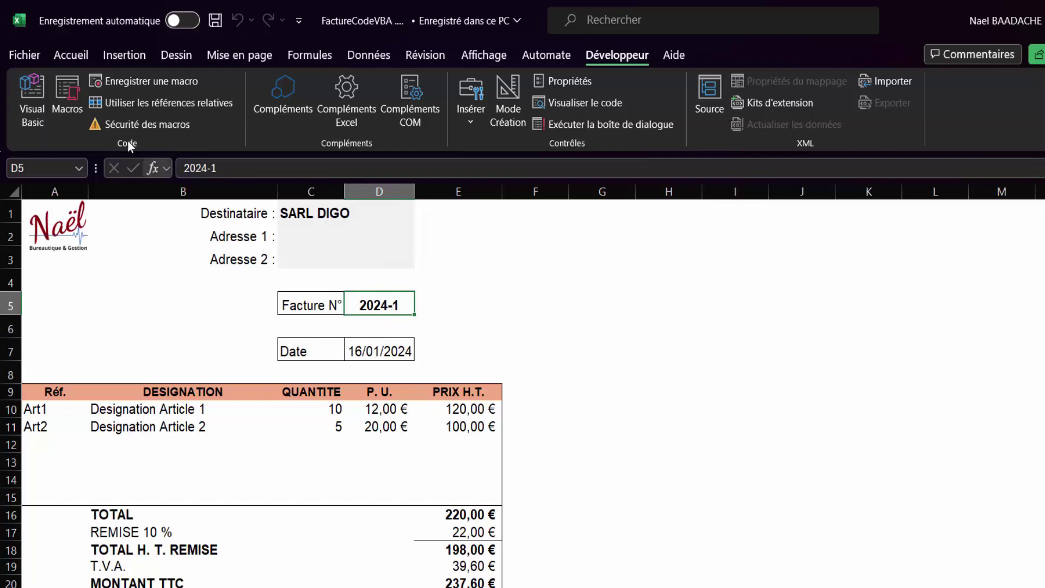
pyautogui.click(36, 87)
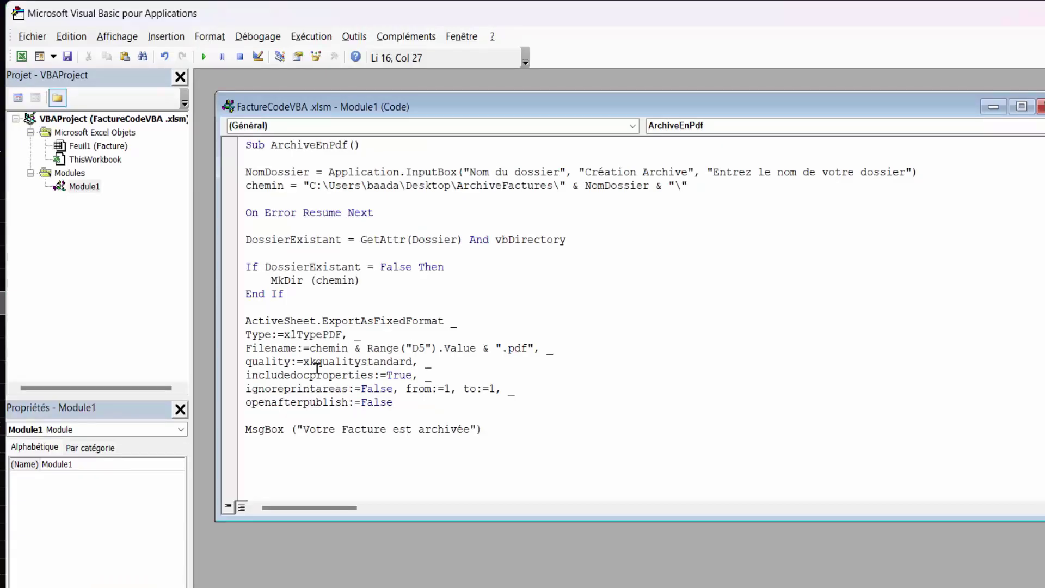
pyautogui.click(249, 361)
pyautogui.moveTo(251, 362); pyautogui.dragTo(410, 361)
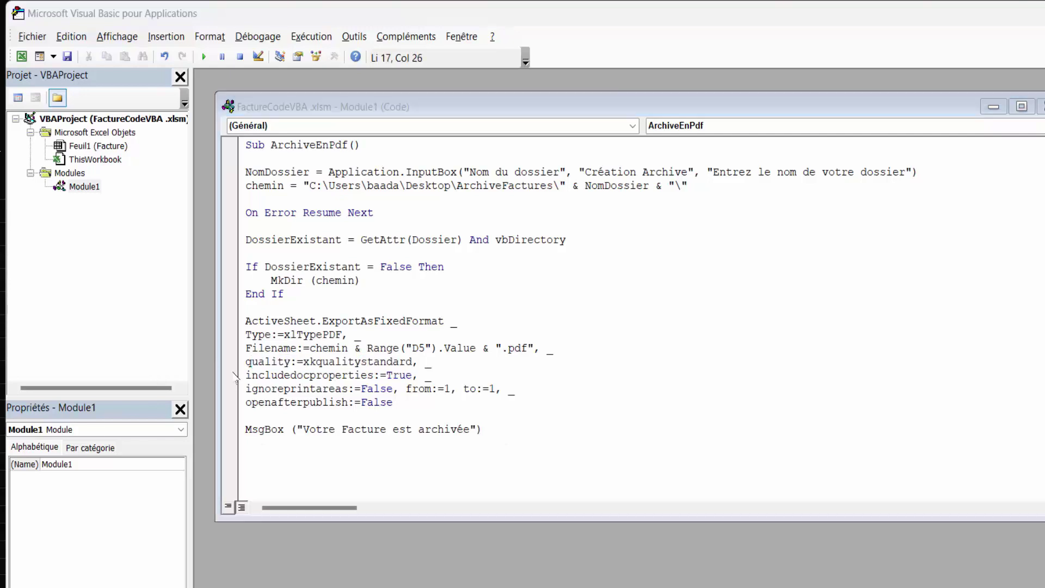
pyautogui.moveTo(245, 388); pyautogui.dragTo(347, 388)
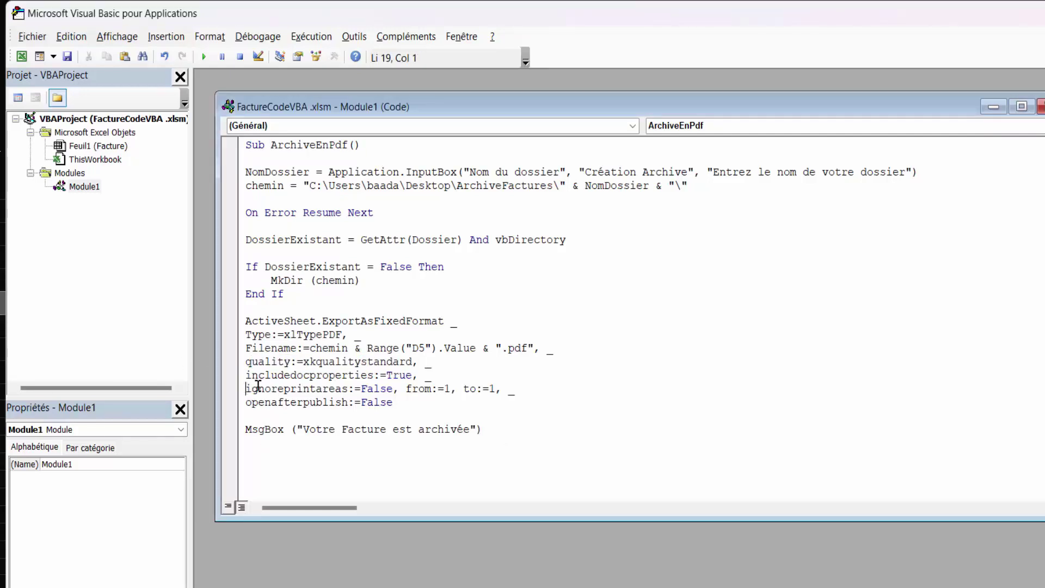
pyautogui.click(370, 388)
pyautogui.click(248, 387)
pyautogui.click(406, 387)
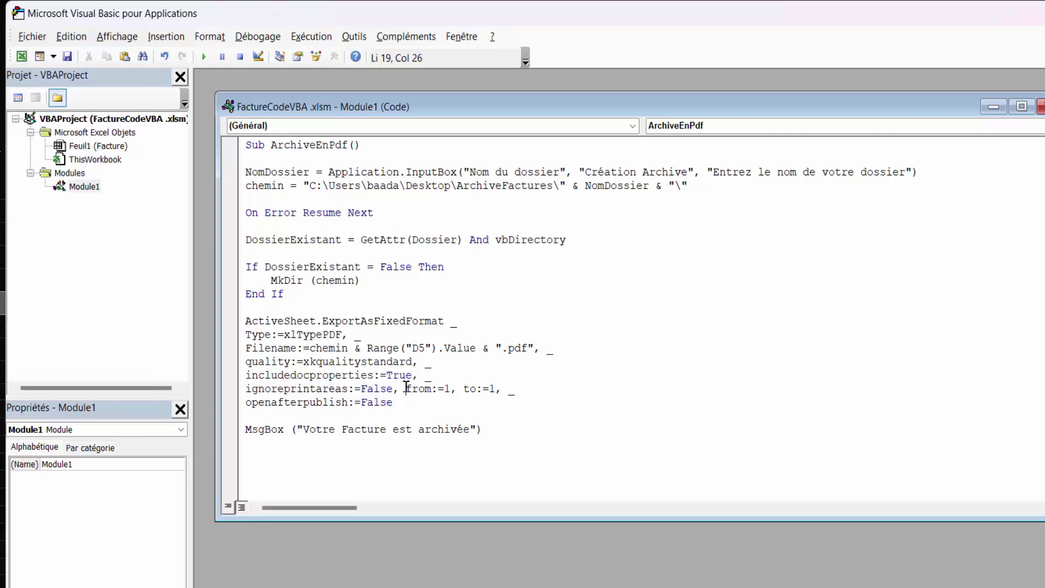
pyautogui.click(444, 387)
pyautogui.click(502, 388)
pyautogui.write(',')
pyautogui.moveTo(246, 401); pyautogui.dragTo(334, 402)
pyautogui.click(356, 402)
pyautogui.click(480, 434)
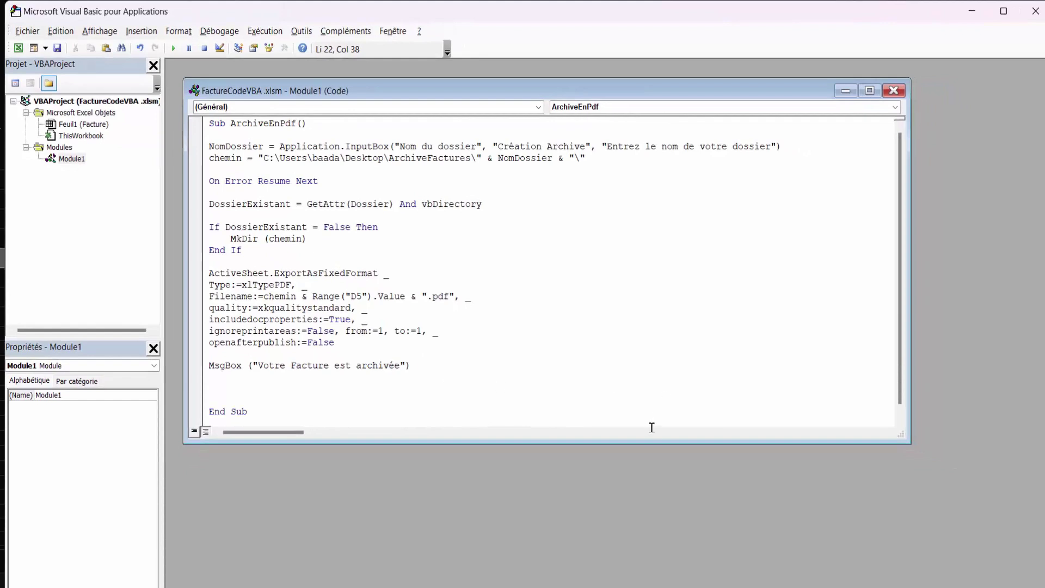
# - Delete the extra blank lines above End Sub and save the macro workbook
pyautogui.moveTo(647, 443); pyautogui.dragTo(640, 494)
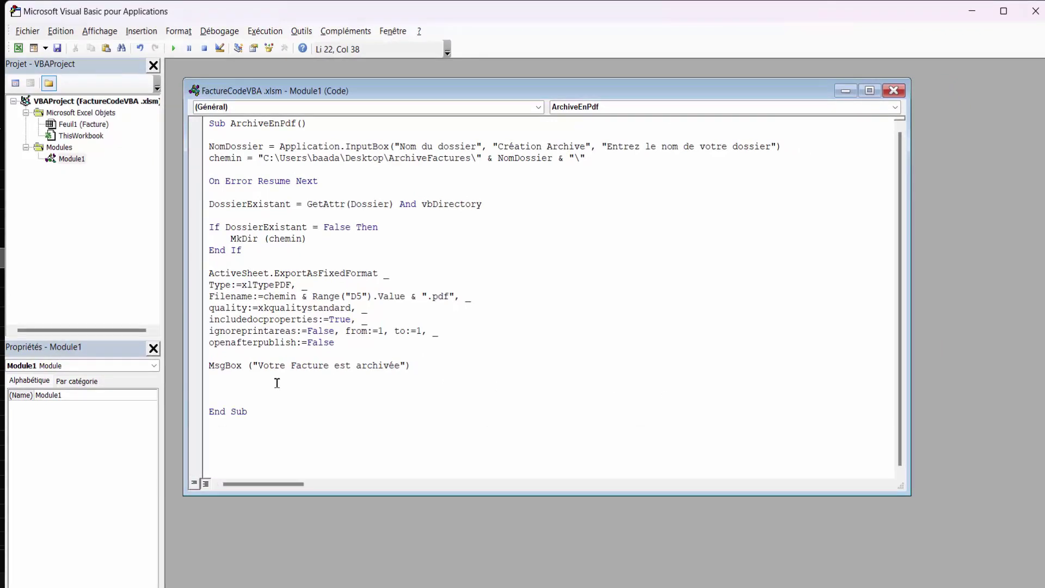
pyautogui.click(250, 383)
pyautogui.press('Delete')
pyautogui.press('Delete')
pyautogui.click(362, 319)
pyautogui.click(57, 47)
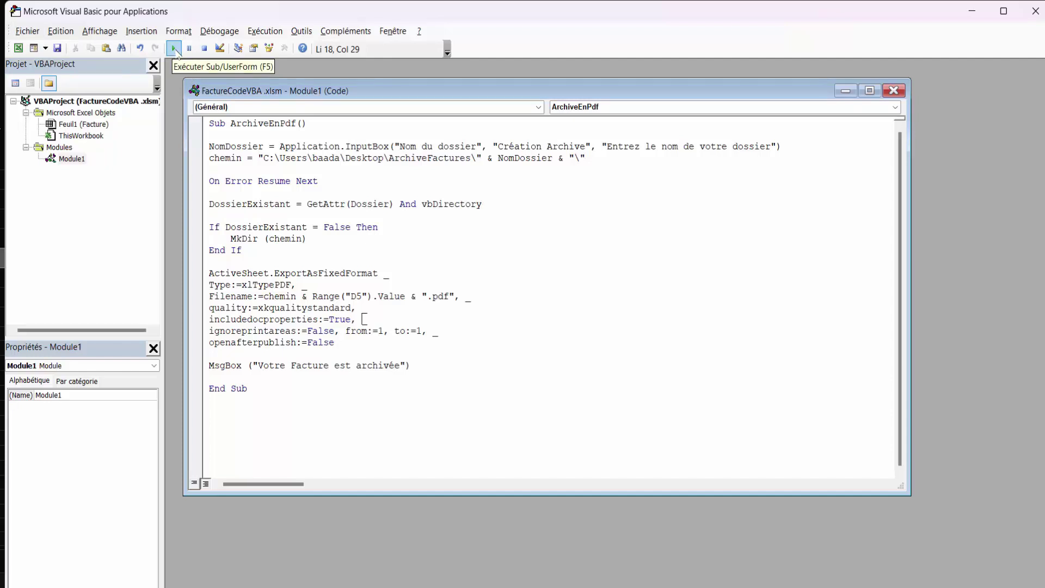
# - Run ArchiveEnPdf with 2024 as the archive folder name, then minimise the VBA editor and Excel
pyautogui.click(174, 49)
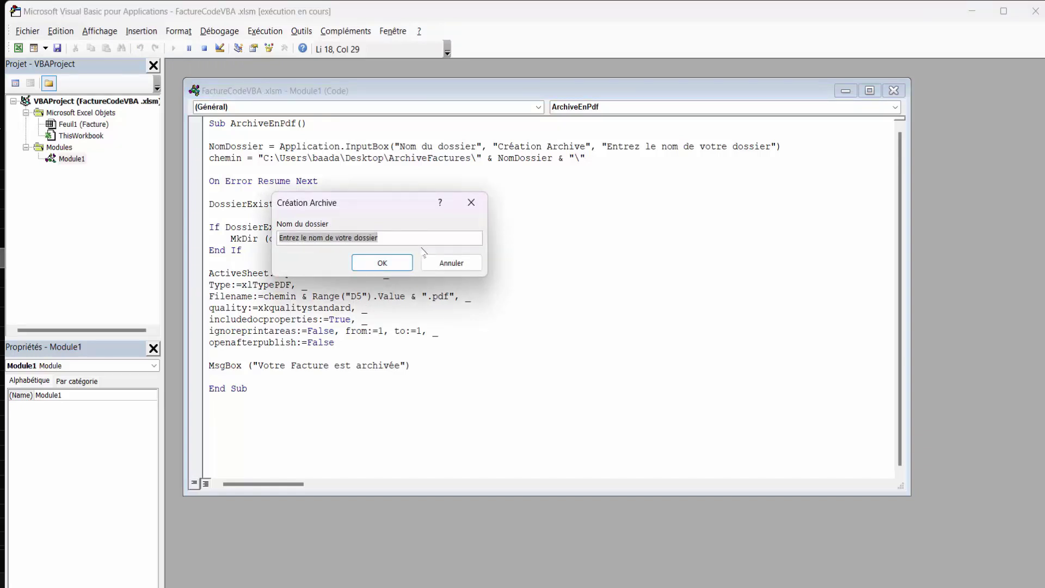
pyautogui.write('2024')
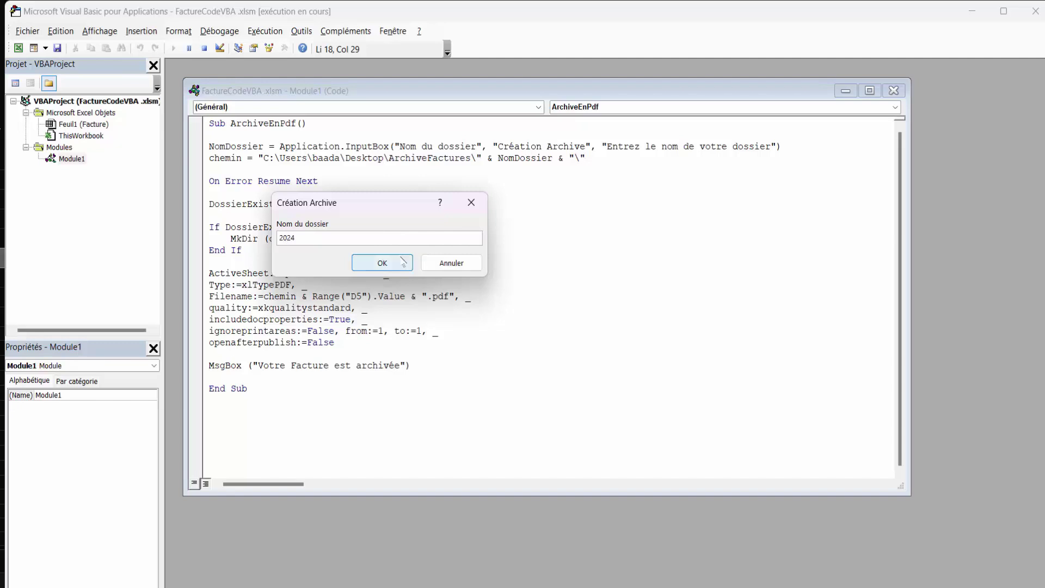
pyautogui.click(391, 264)
pyautogui.click(391, 264)
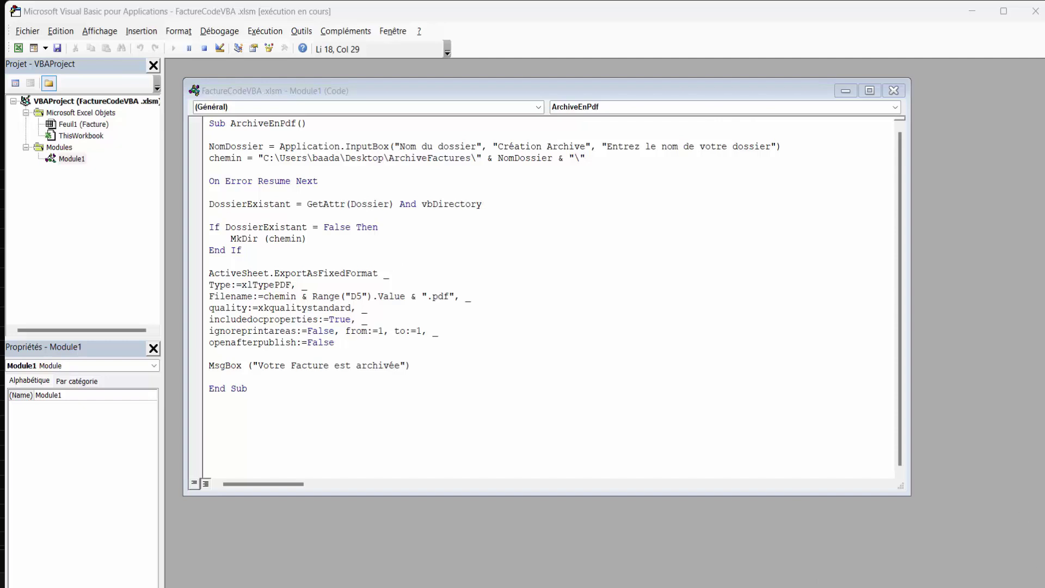
pyautogui.click(973, 11)
pyautogui.click(974, 11)
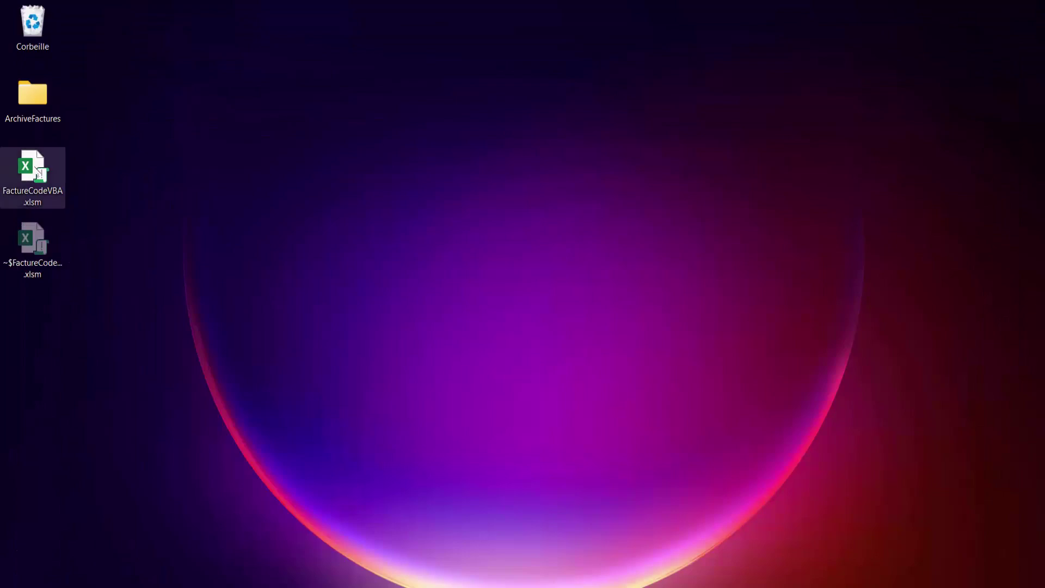
# - Confirm 2024-1.pdf is in ArchiveFactures\2024, then close the folder window
pyautogui.doubleClick(39, 98)
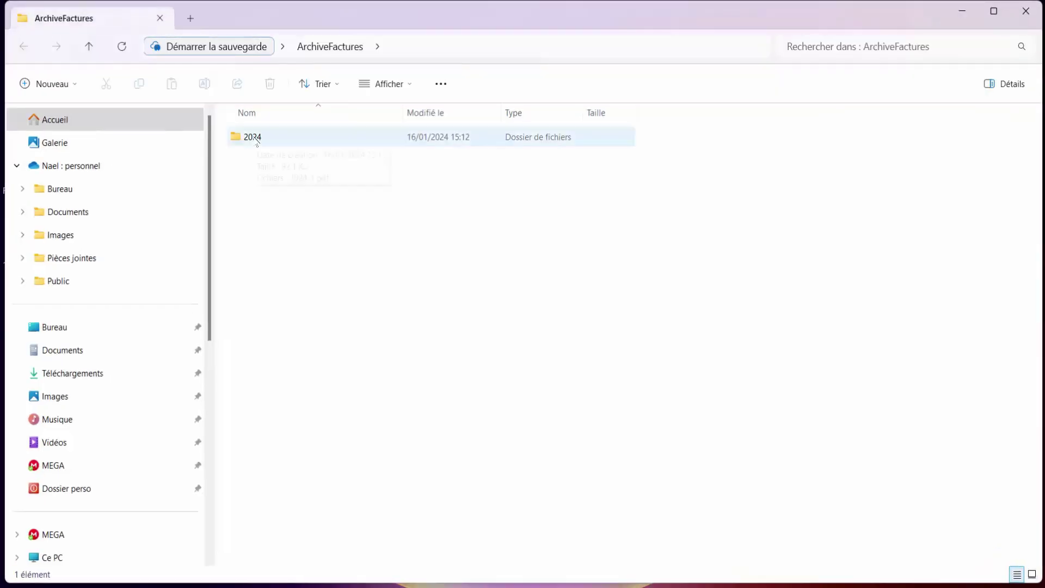
pyautogui.doubleClick(254, 138)
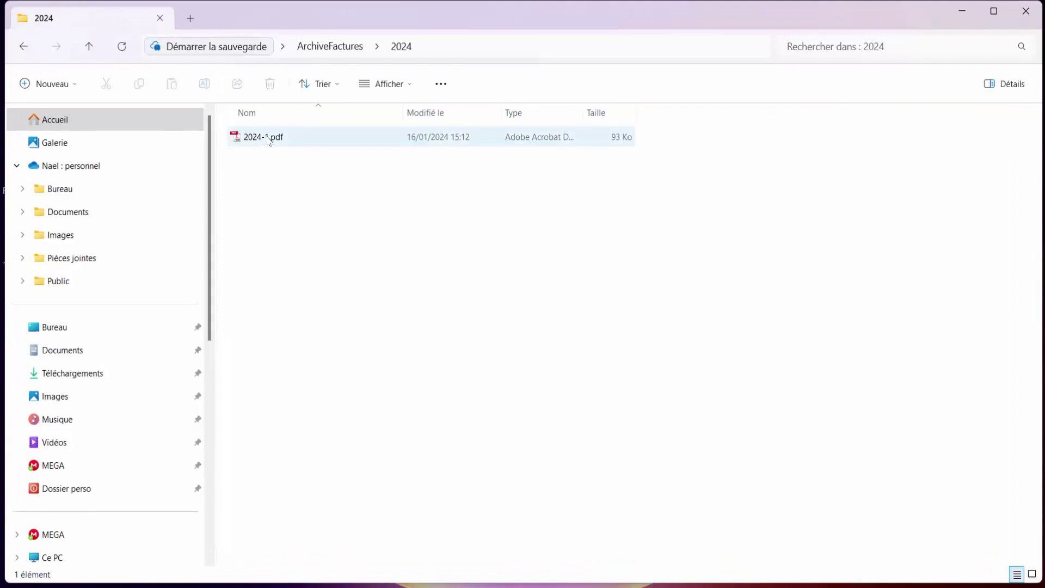
pyautogui.click(1026, 12)
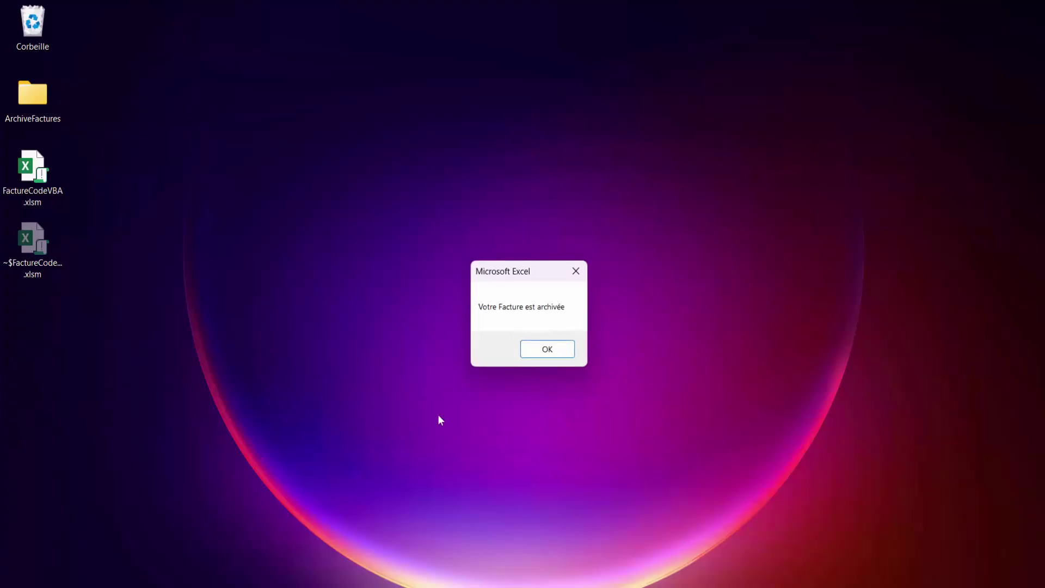
# - Dismiss the 'Votre Facture est archivée' message, close the VBA editor, and select cell G2
pyautogui.click(547, 349)
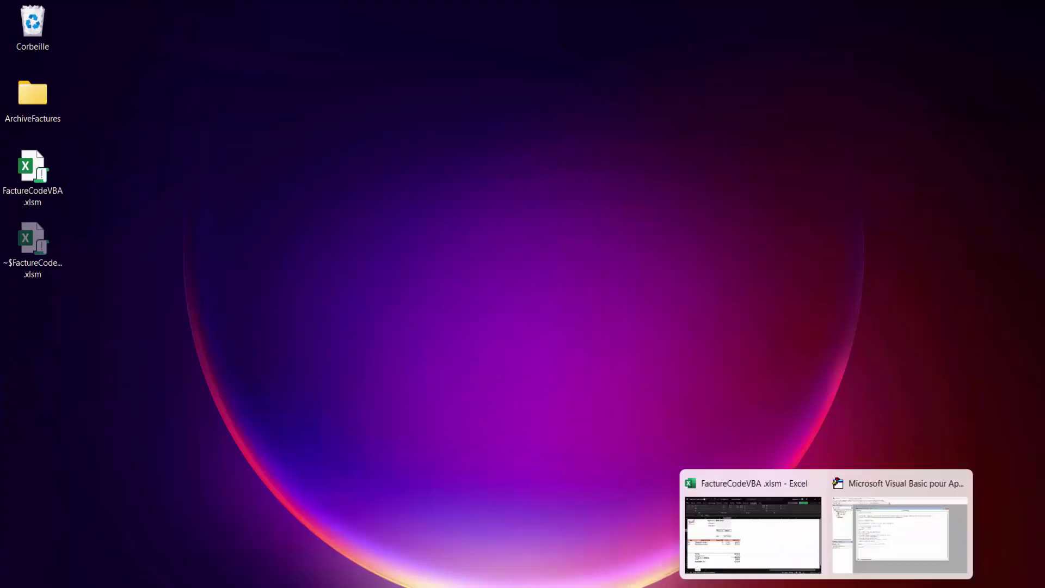
pyautogui.click(871, 544)
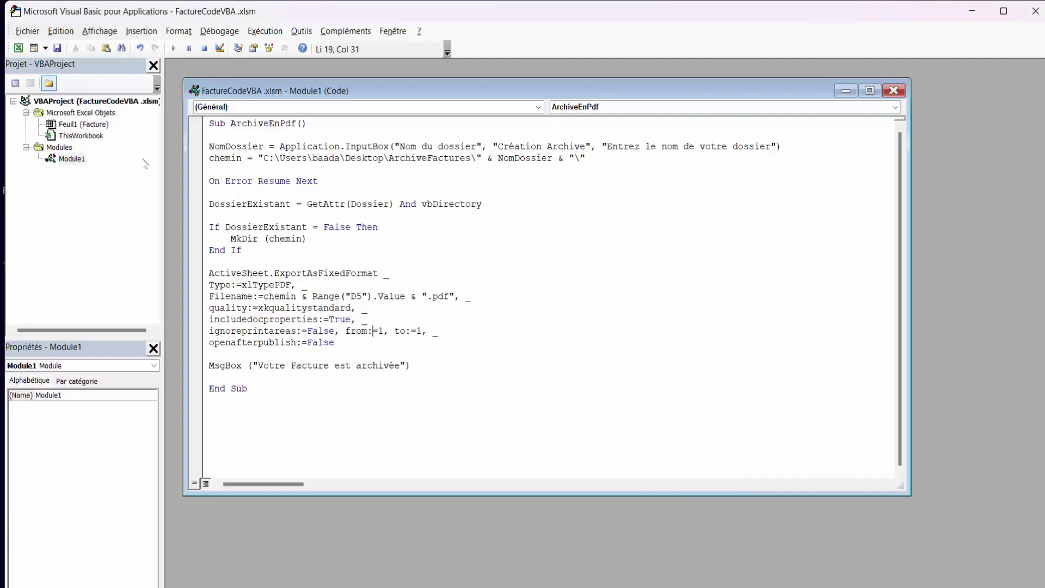
pyautogui.click(1036, 13)
pyautogui.click(501, 296)
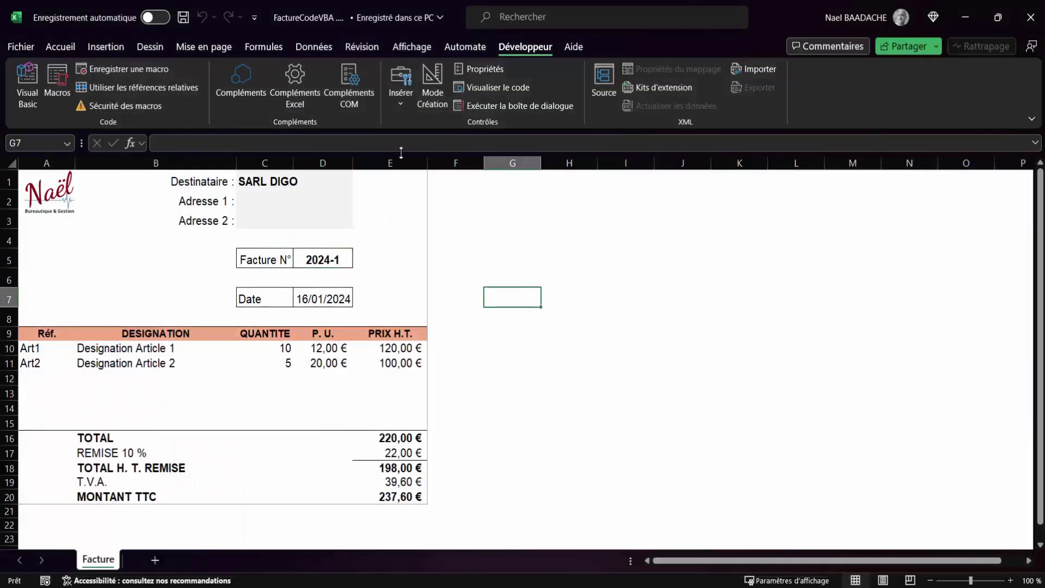
pyautogui.click(485, 198)
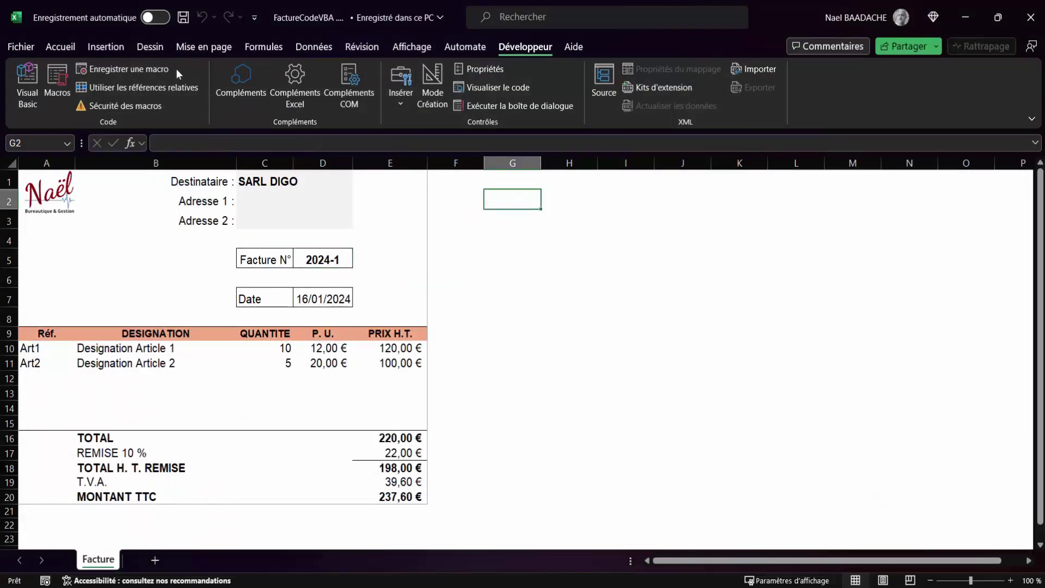
# - Draw a rounded rectangle shape over cells F2 to H3
pyautogui.click(102, 48)
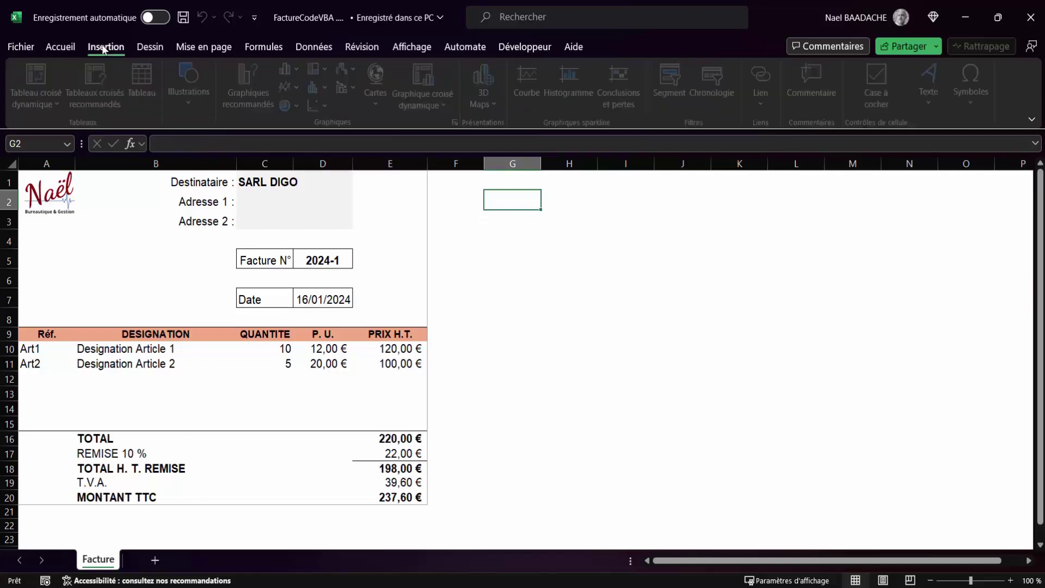
pyautogui.click(190, 109)
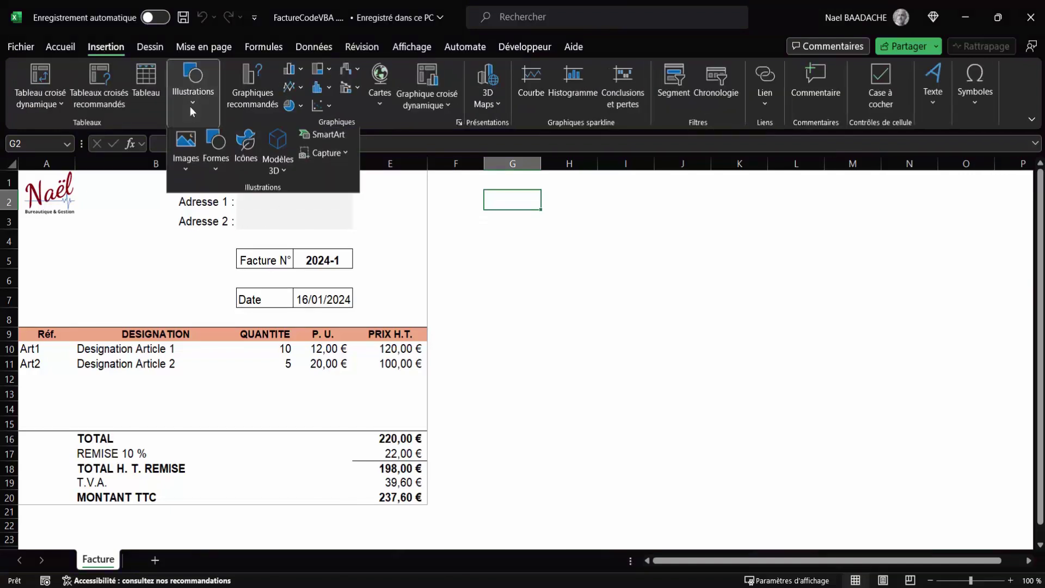
pyautogui.click(215, 168)
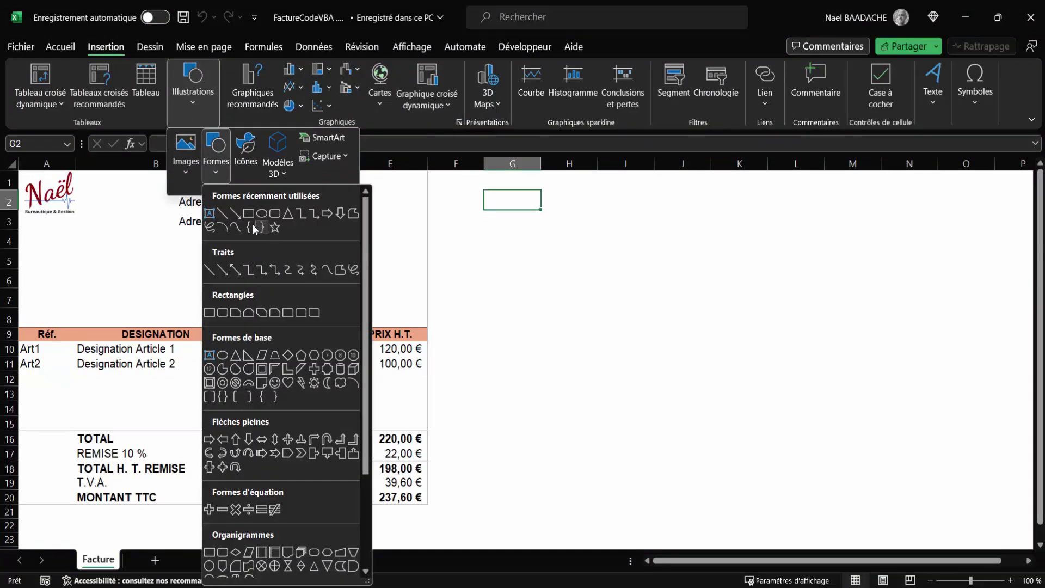
pyautogui.click(275, 213)
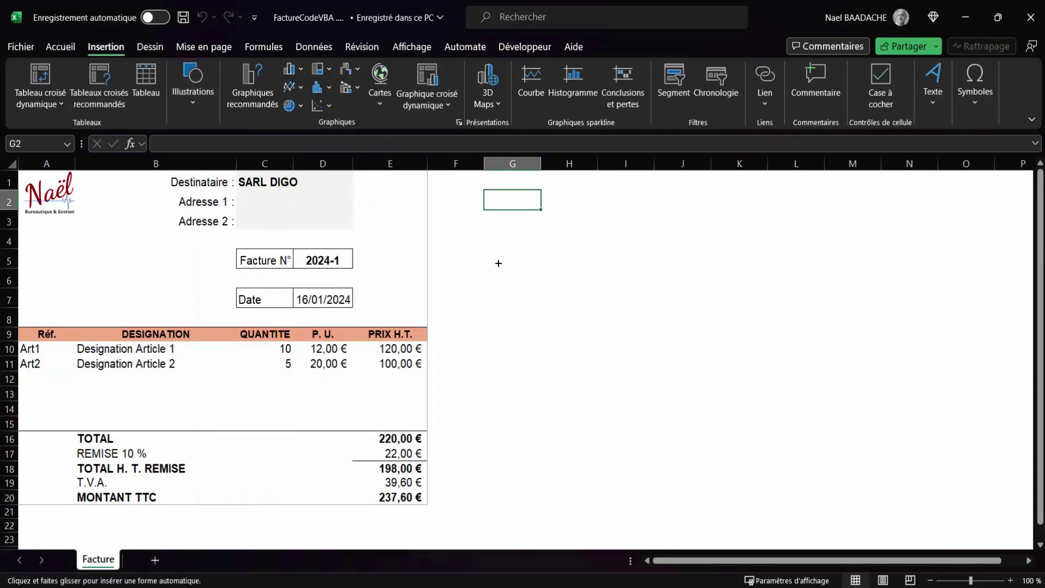
pyautogui.moveTo(463, 198); pyautogui.dragTo(571, 234)
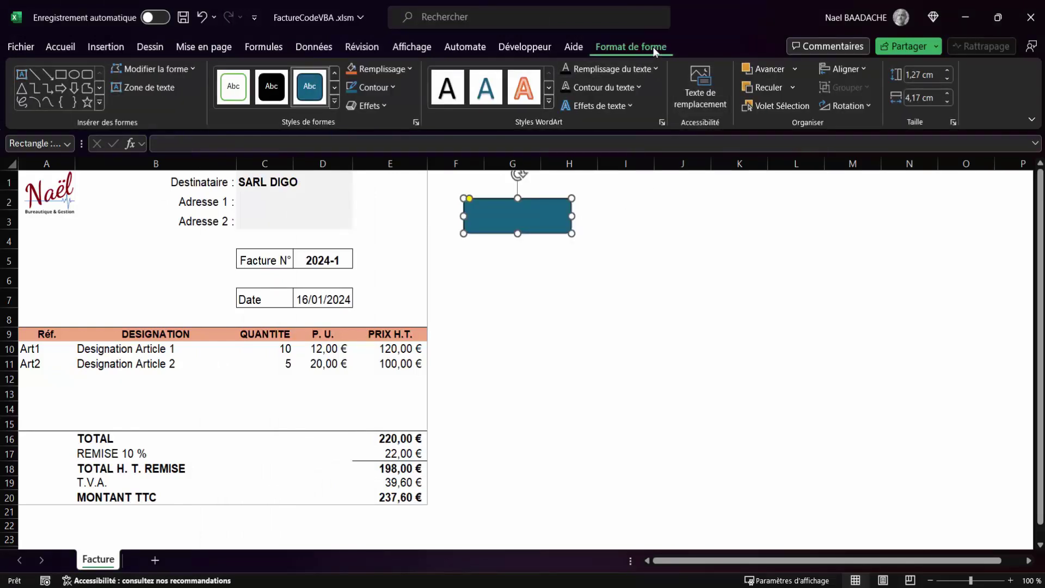
# - Give the rectangle a light green style and label it 'Archivez votre facture'
pyautogui.click(334, 101)
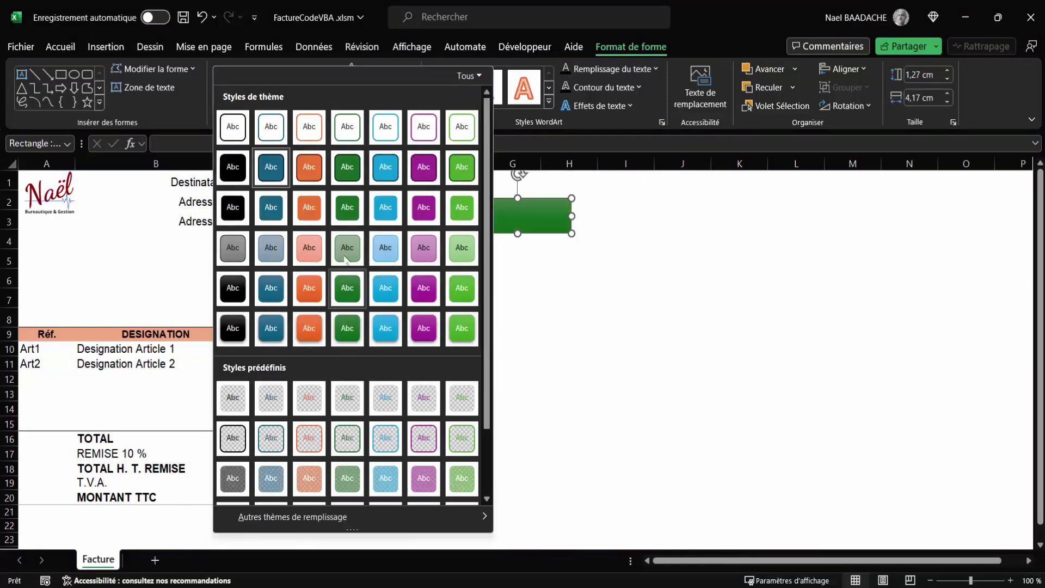
pyautogui.click(497, 221)
pyautogui.write('A')
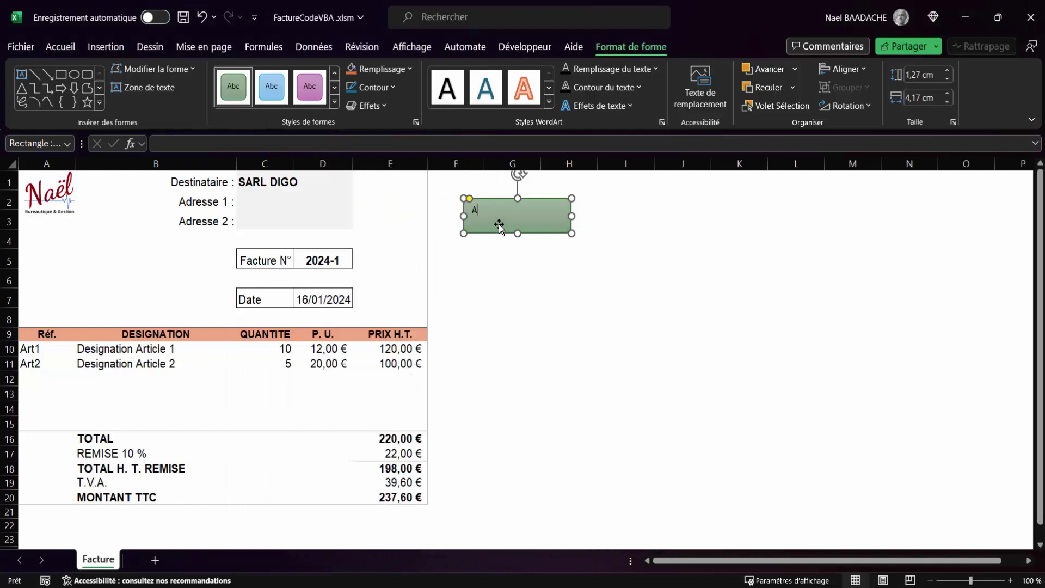
pyautogui.write('rchivez vo')
pyautogui.write('tre fa')
pyautogui.write('cgu')
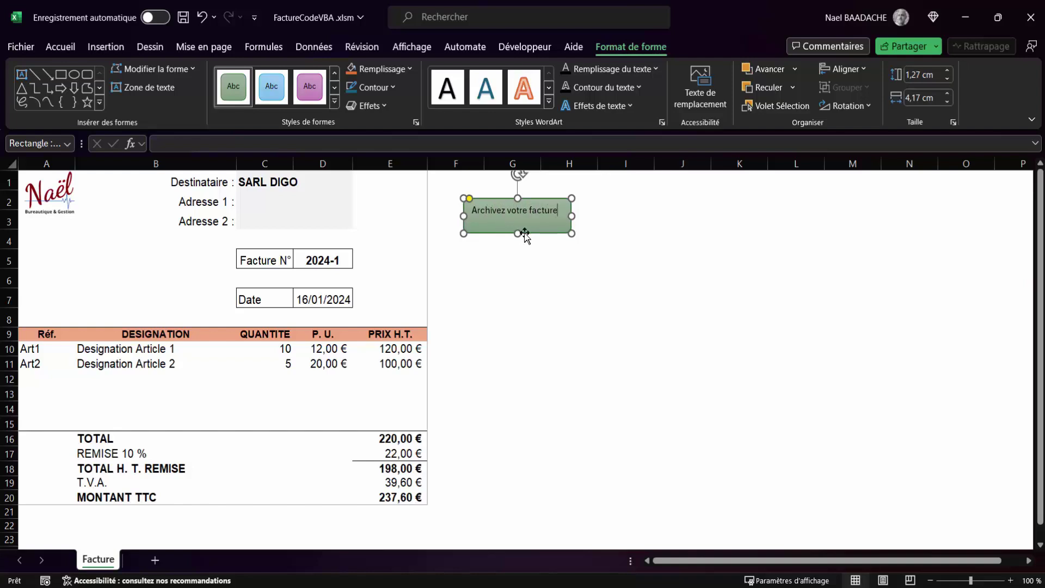
# - Centre the label vertically and horizontally, make it bold and enlarge the font to 12
pyautogui.click(59, 46)
pyautogui.click(267, 76)
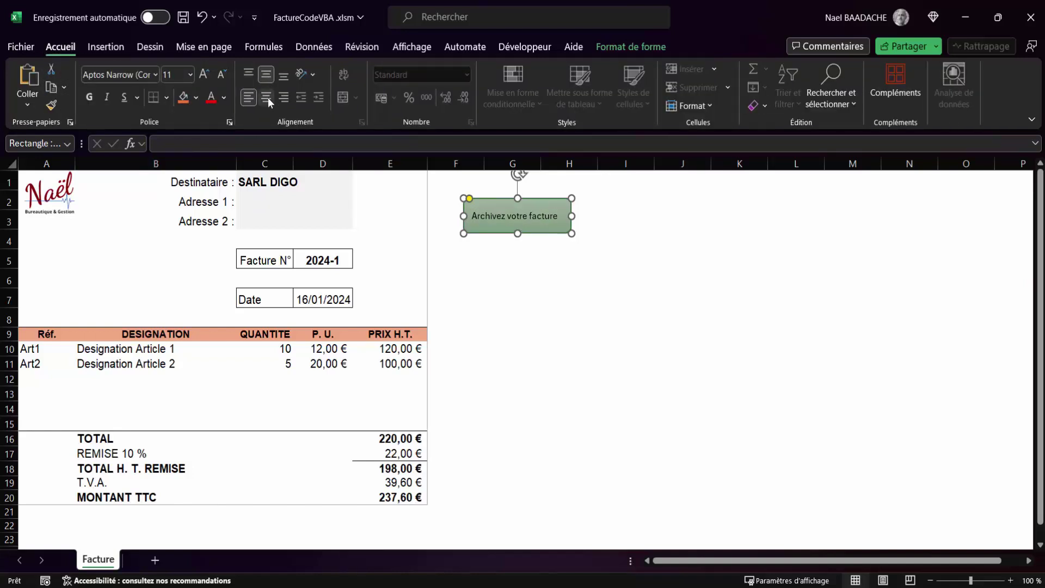
pyautogui.click(266, 97)
pyautogui.click(90, 97)
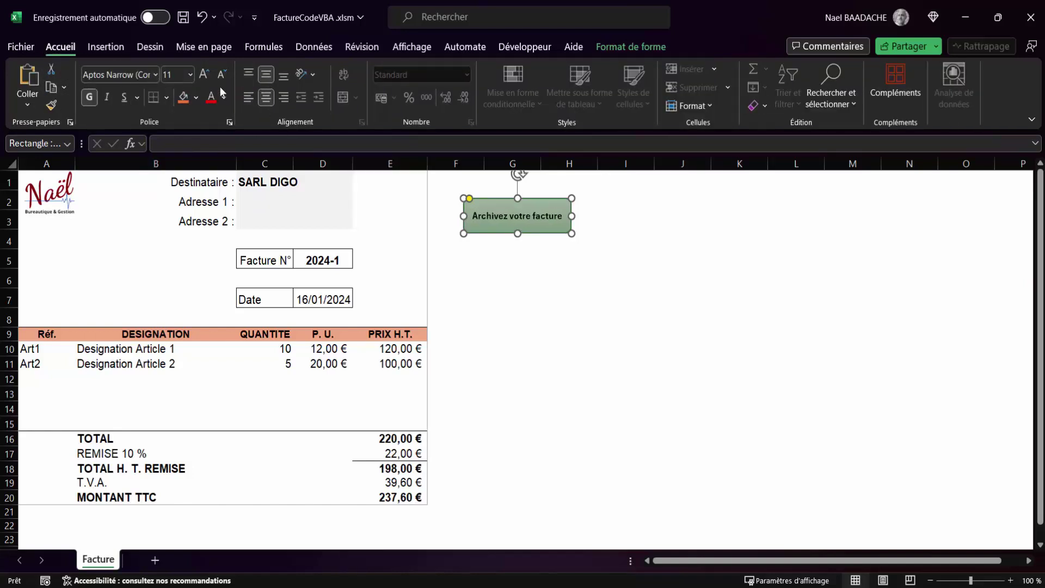
pyautogui.click(205, 74)
pyautogui.click(534, 317)
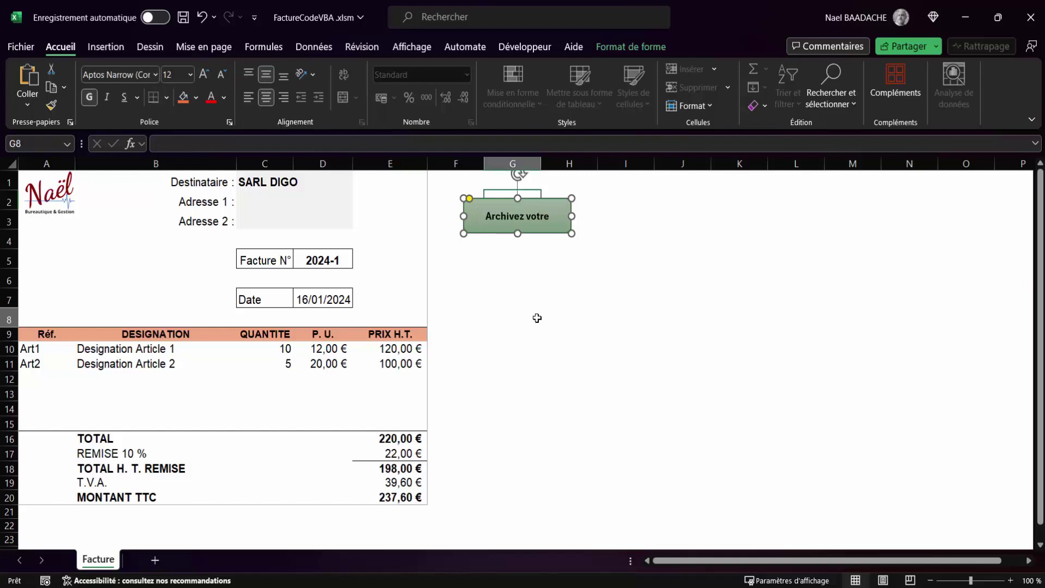
# - Assign the ArchiveEnPdf macro to the Archivez votre shape
pyautogui.click(547, 232)
pyautogui.rightClick(550, 222)
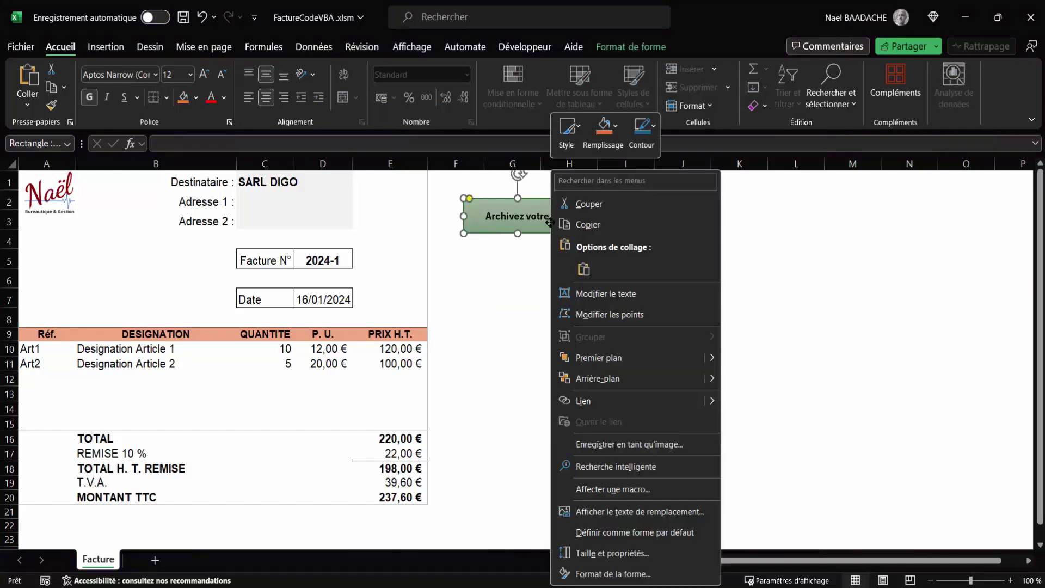
pyautogui.click(602, 489)
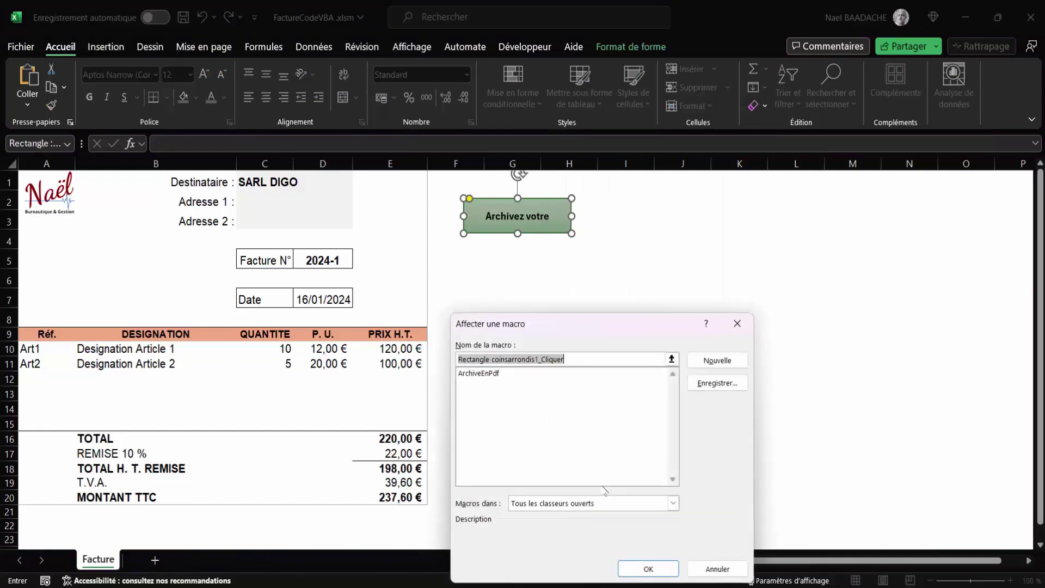
pyautogui.click(474, 373)
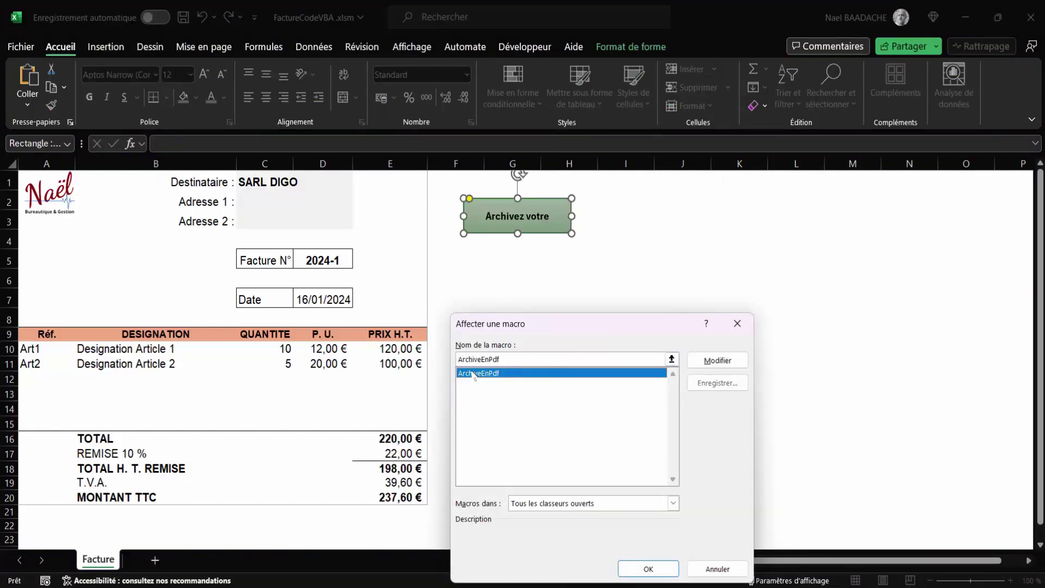
pyautogui.click(647, 568)
pyautogui.click(564, 321)
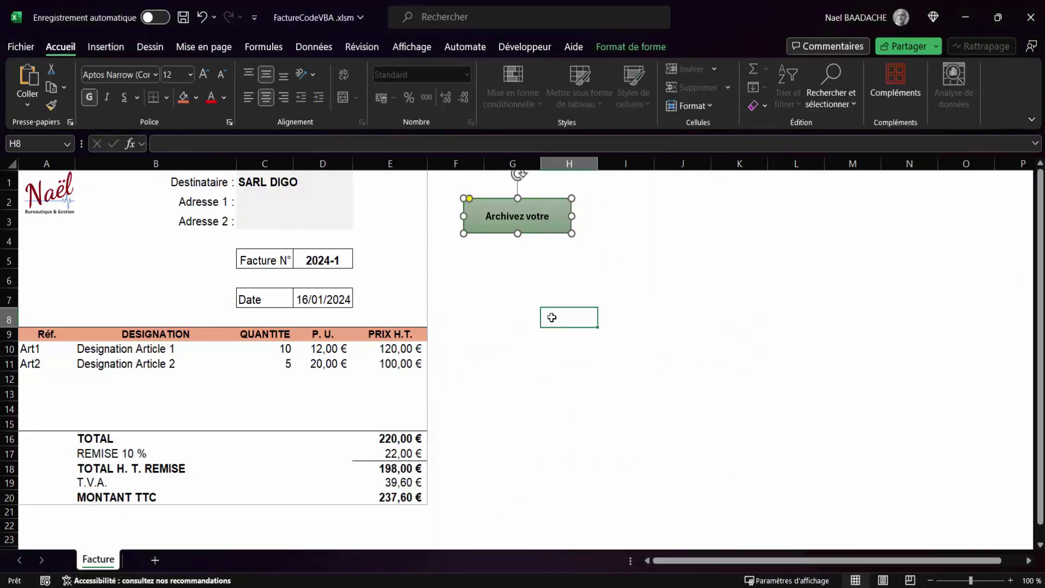
# - Change the invoice number in D5 from 2024-1 to 2024-2
pyautogui.click(335, 260)
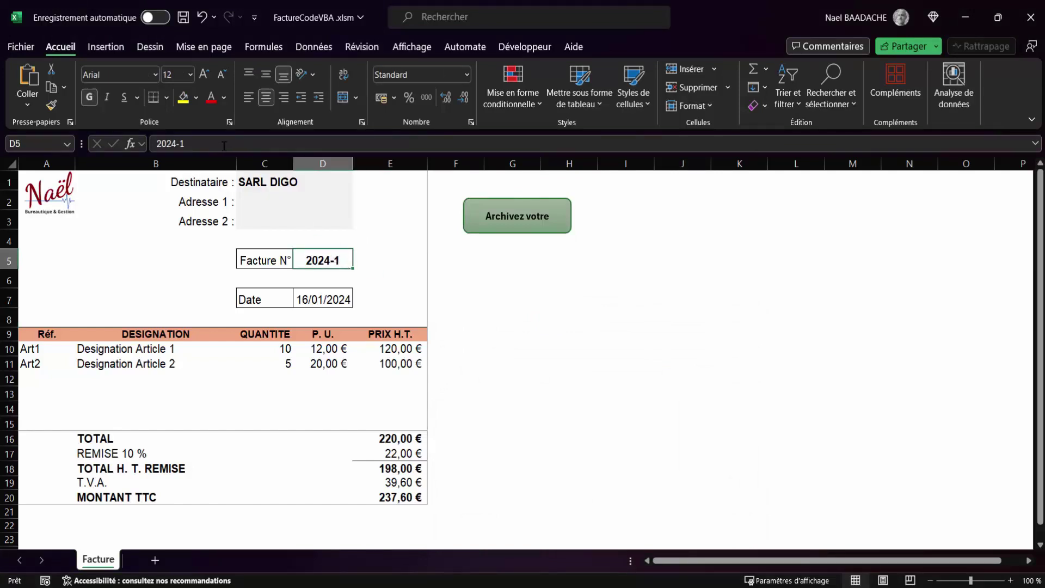
pyautogui.click(210, 140)
pyautogui.press('BackSpace')
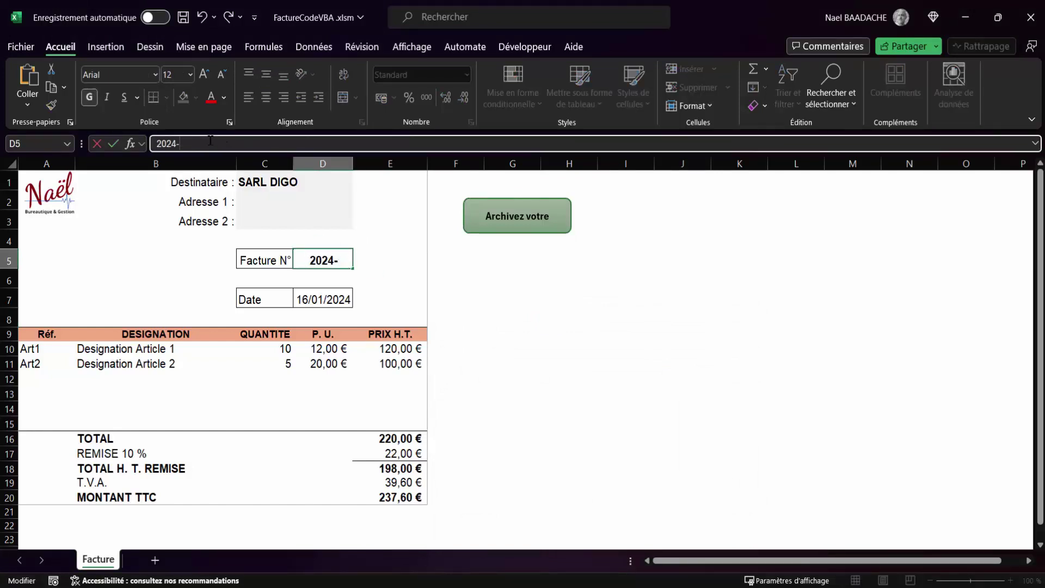
pyautogui.write('2')
pyautogui.click(570, 316)
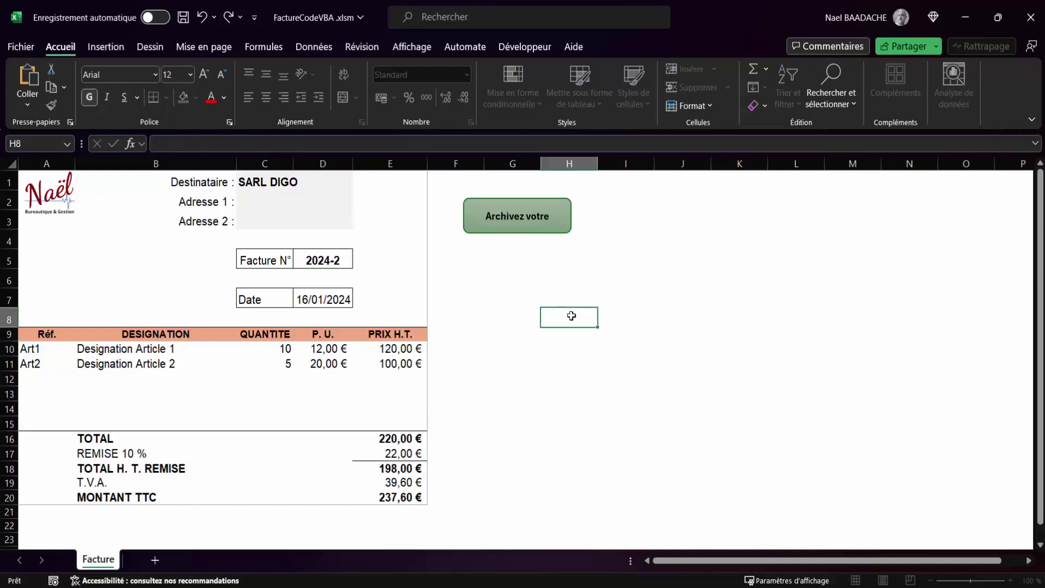
# - Archive the invoice with the new button into folder 2024 and dismiss the confirmation
pyautogui.click(528, 230)
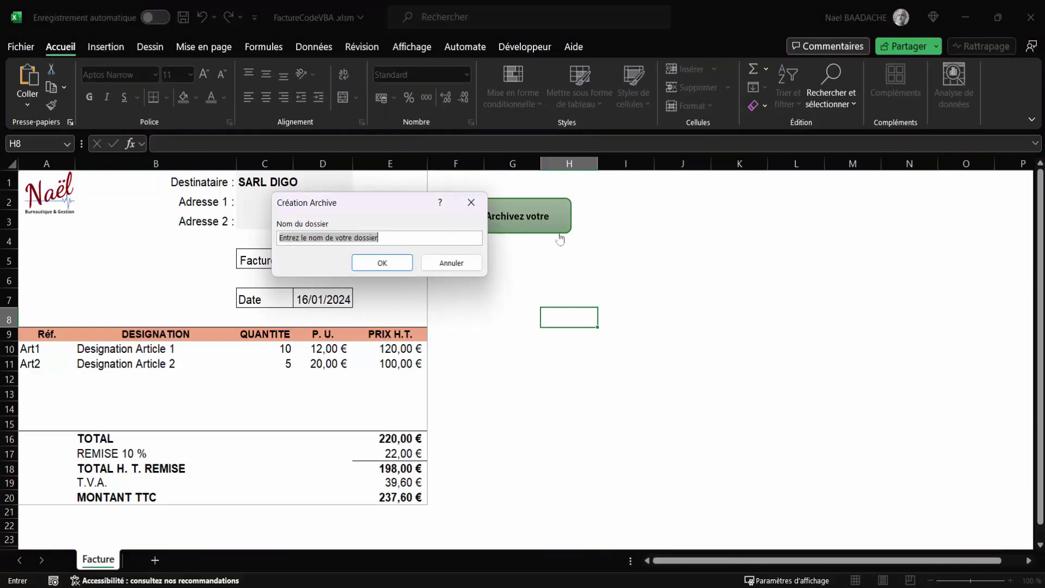
pyautogui.write('2024')
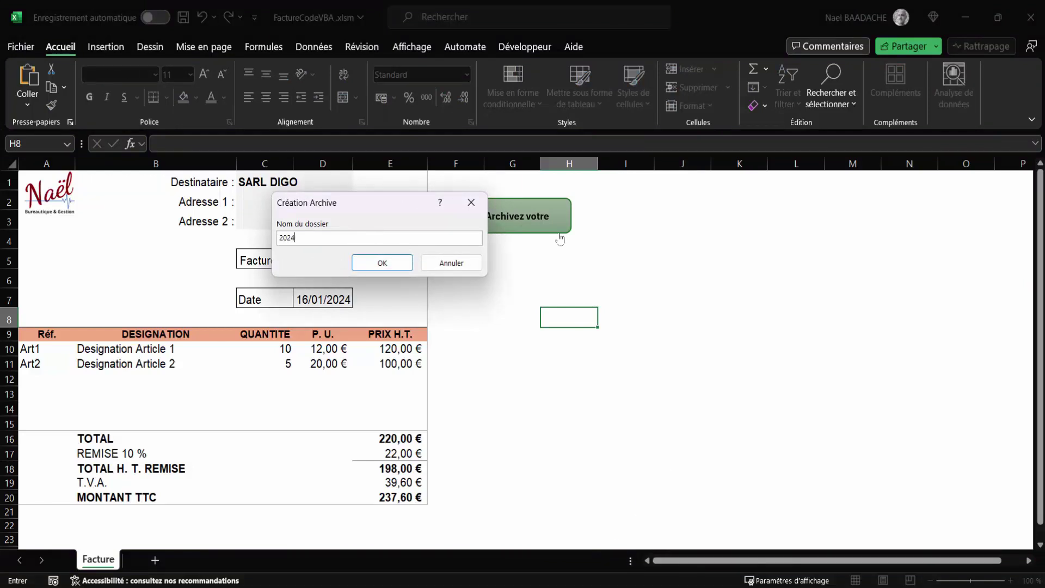
pyautogui.click(382, 263)
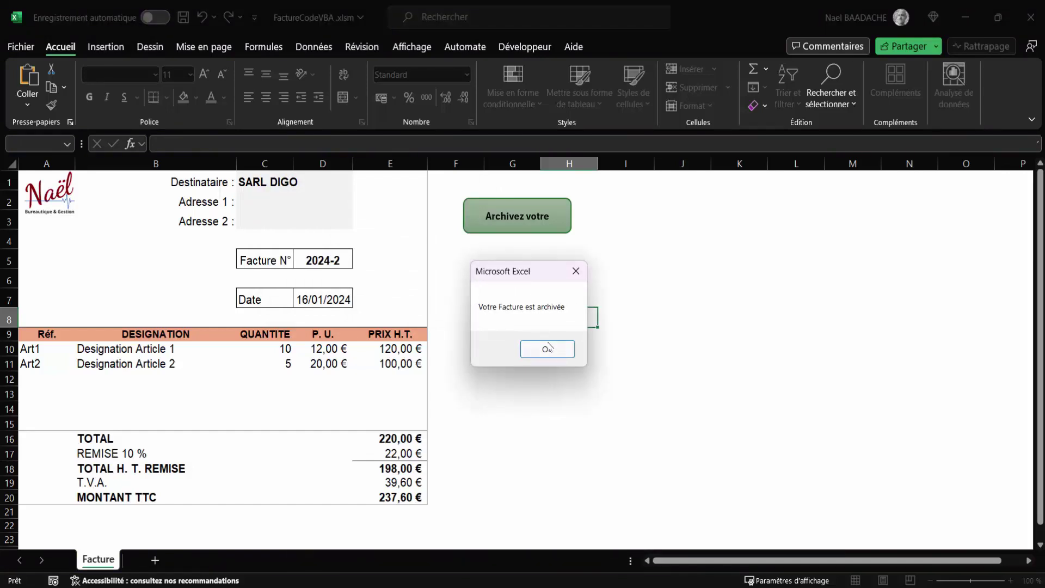
pyautogui.click(547, 349)
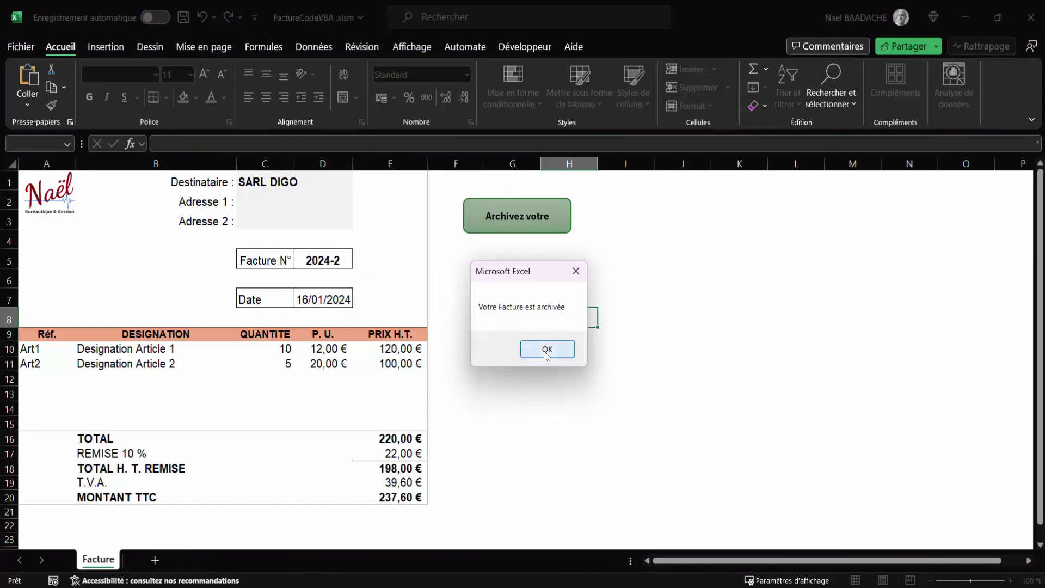
# - Save and close the workbook, then browse to the ArchiveFactures\2024 folder
pyautogui.click(1031, 19)
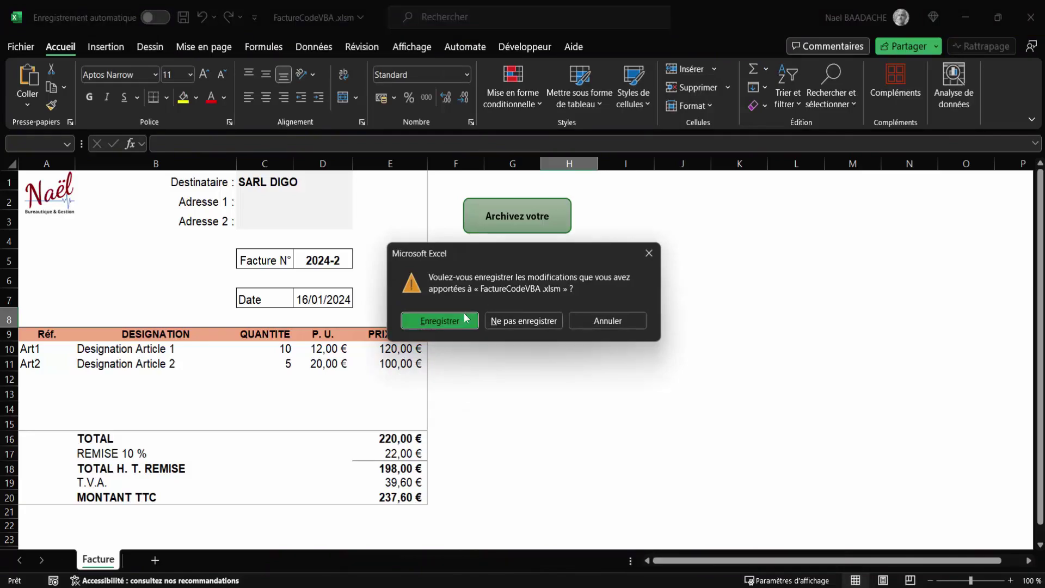
pyautogui.click(466, 319)
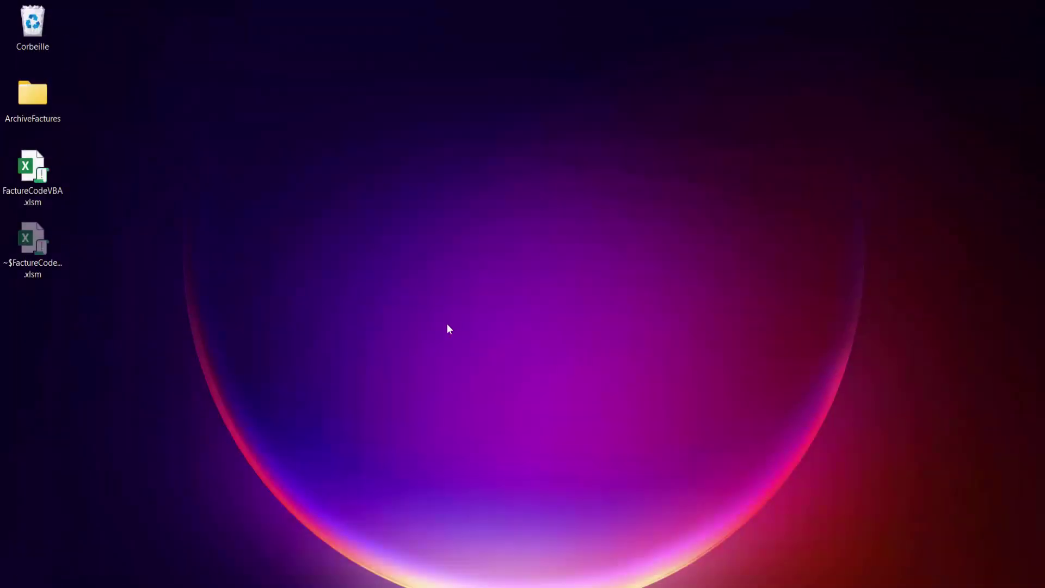
pyautogui.doubleClick(42, 98)
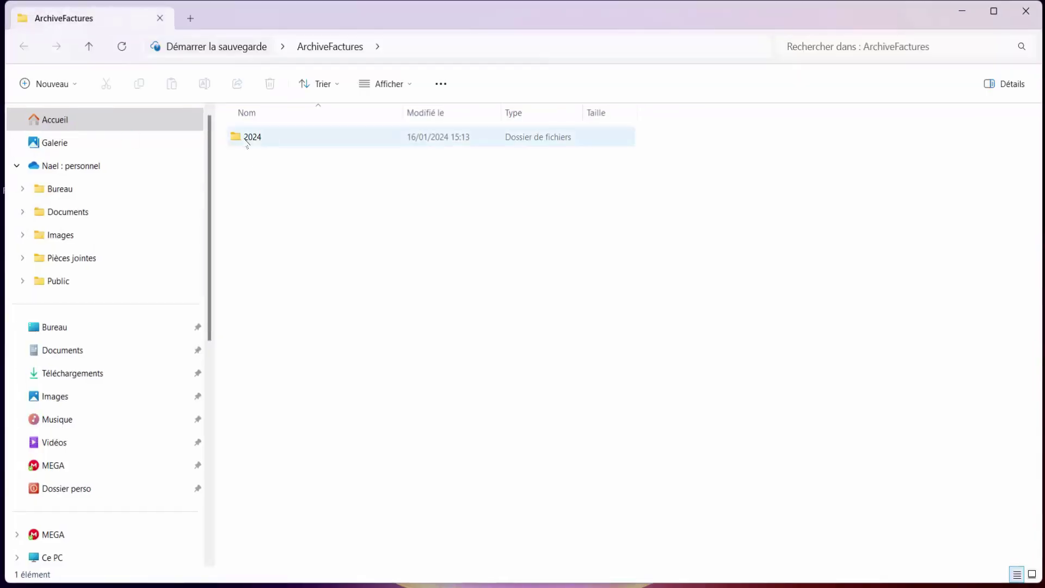
pyautogui.doubleClick(251, 141)
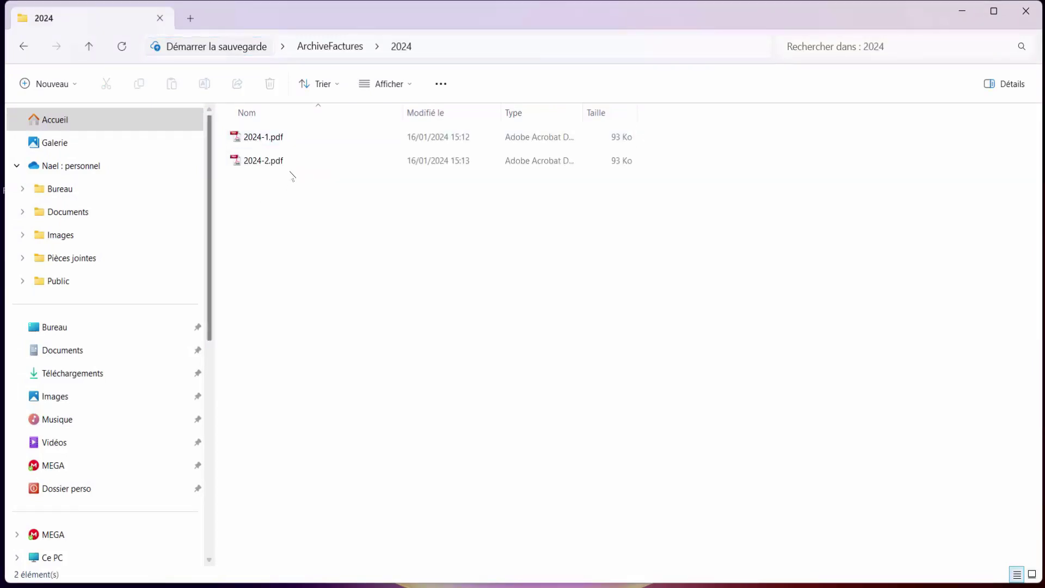
# - View 2024-2.pdf, then close the PDF viewer and File Explorer
pyautogui.doubleClick(263, 160)
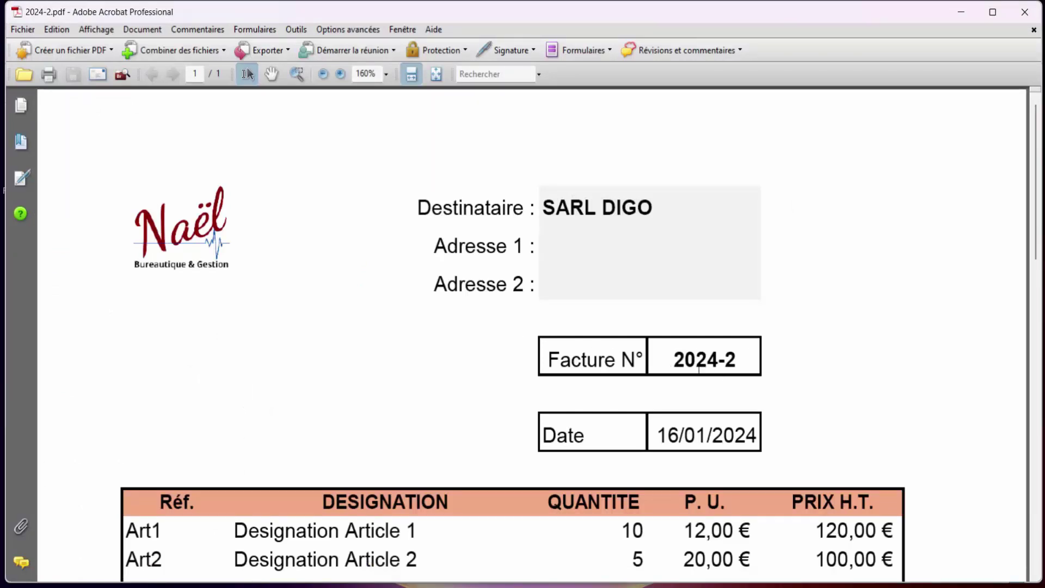
pyautogui.hotkey('alt', 'F4')
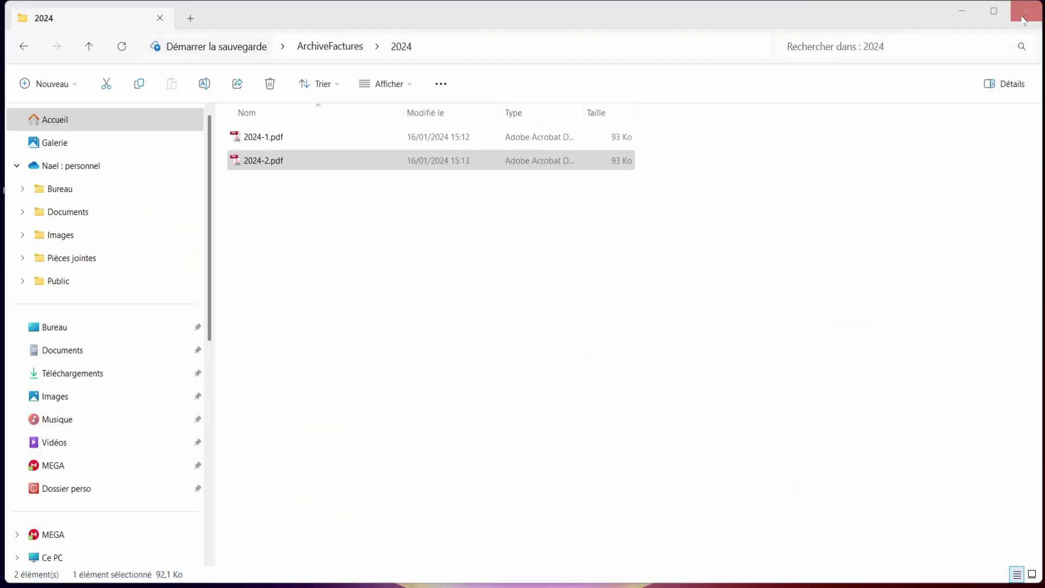
pyautogui.click(1026, 12)
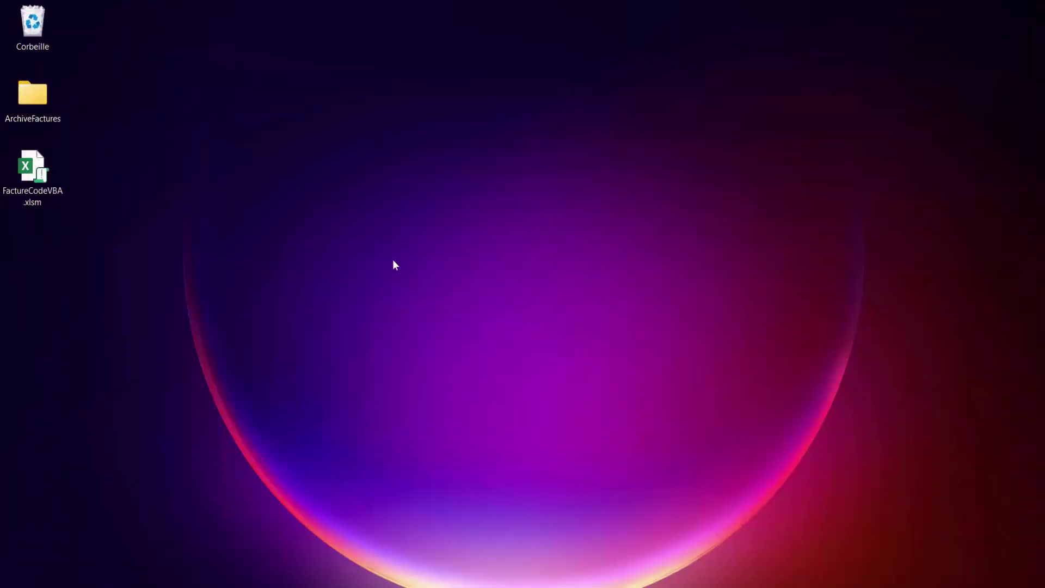
# - Reopen FactureCodeVBA.xlsm from the desktop in Excel
pyautogui.doubleClick(42, 178)
pyautogui.click(505, 393)
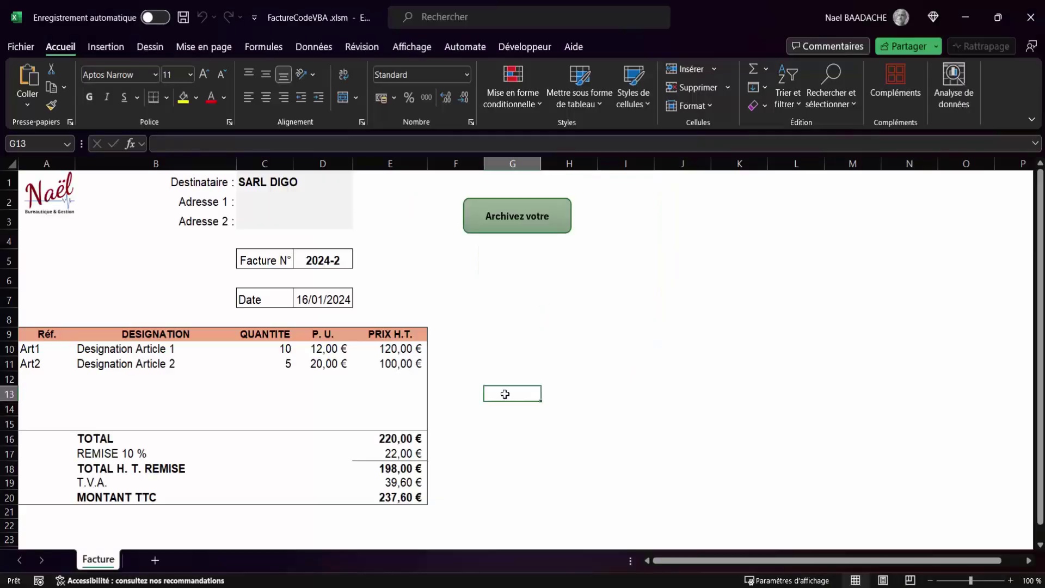